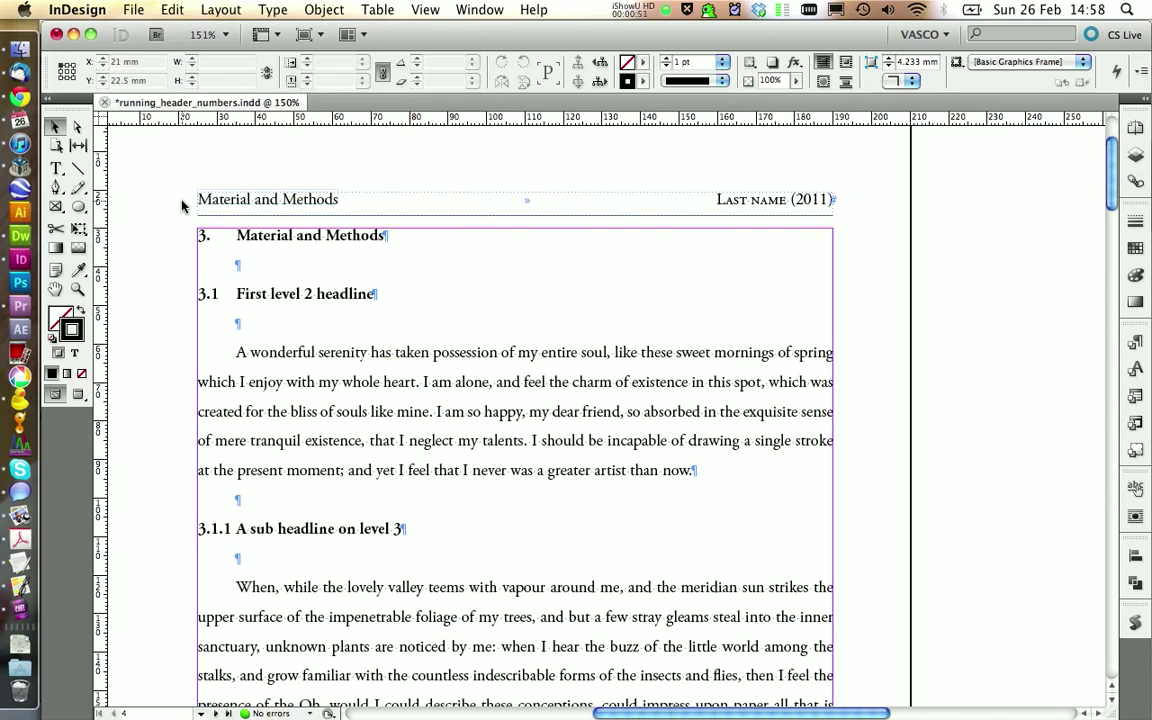
Step: Review head 2's level 2 headline numbering and its Running Header nested style, closing without changes
double_click(243, 293)
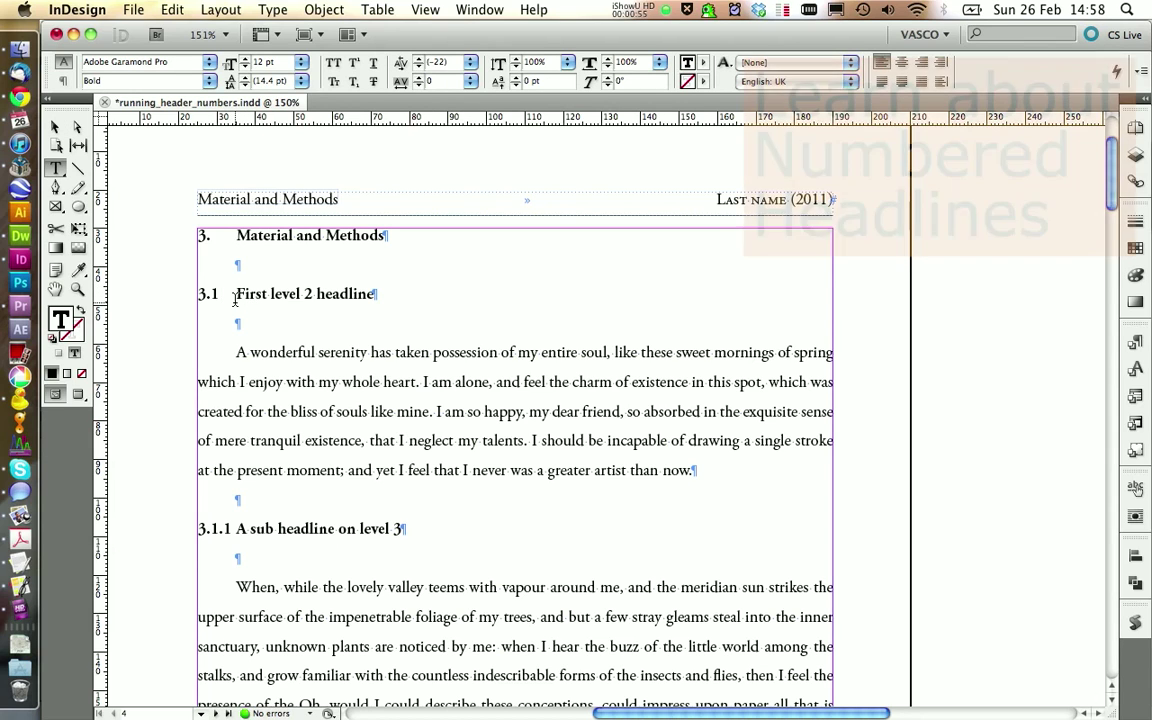
left_click(1135, 342)
right_click(1013, 481)
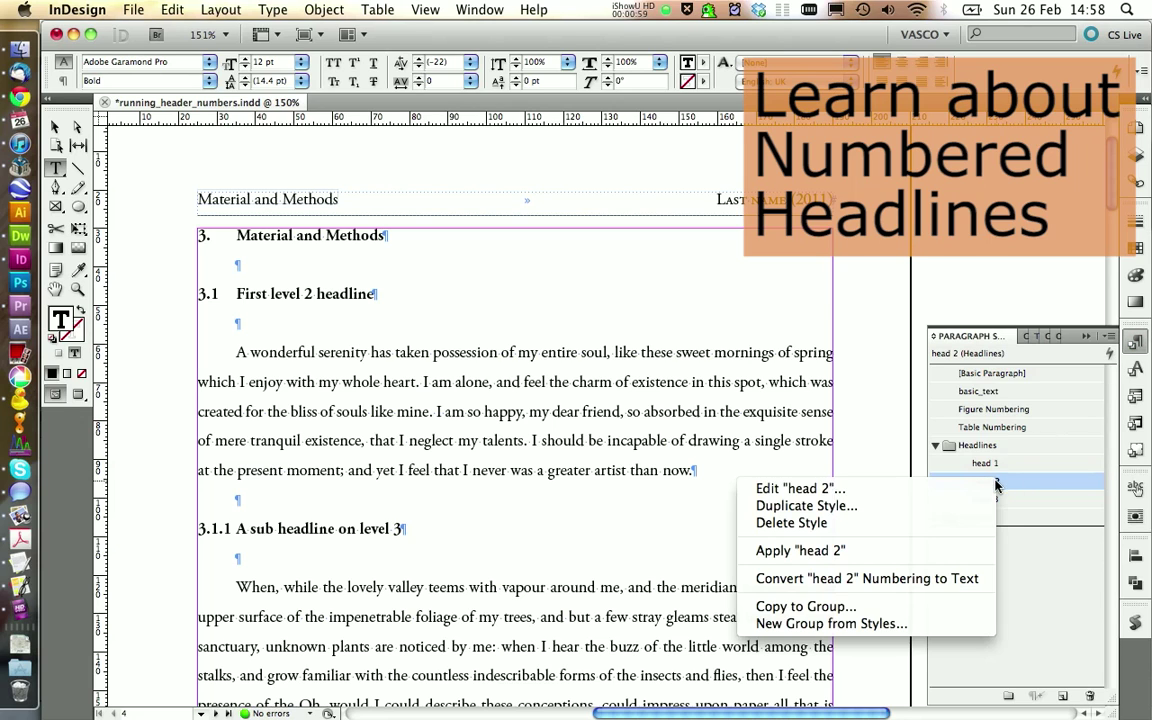
left_click(800, 487)
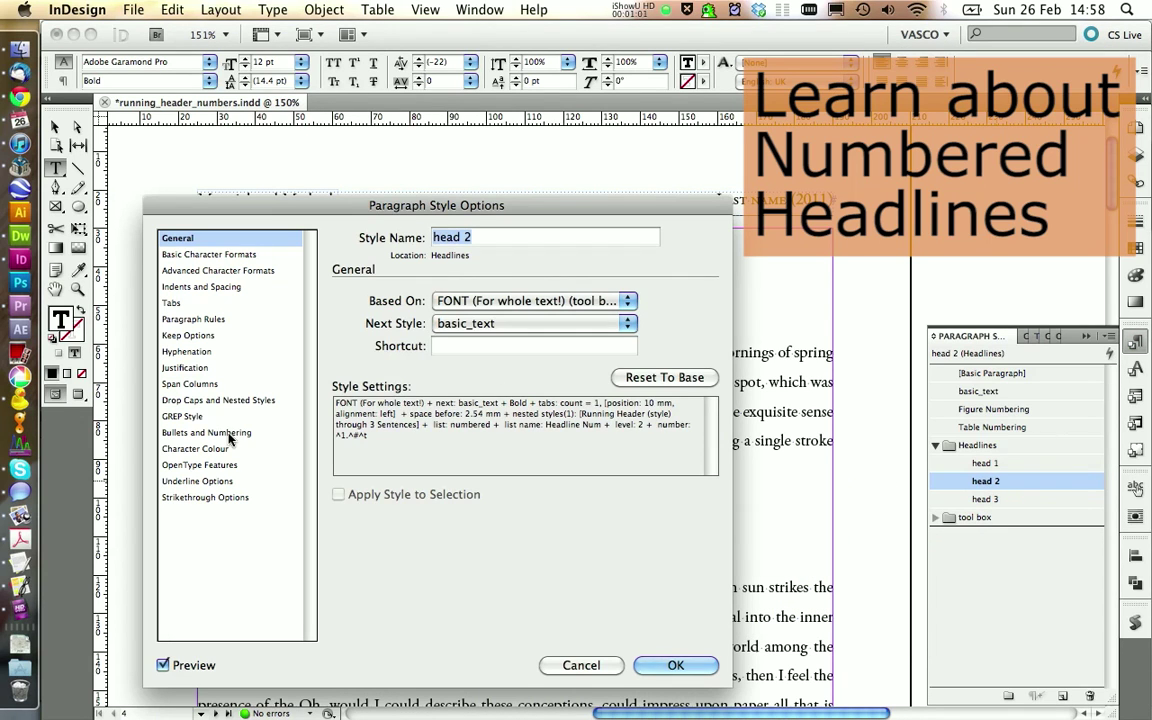
left_click(215, 432)
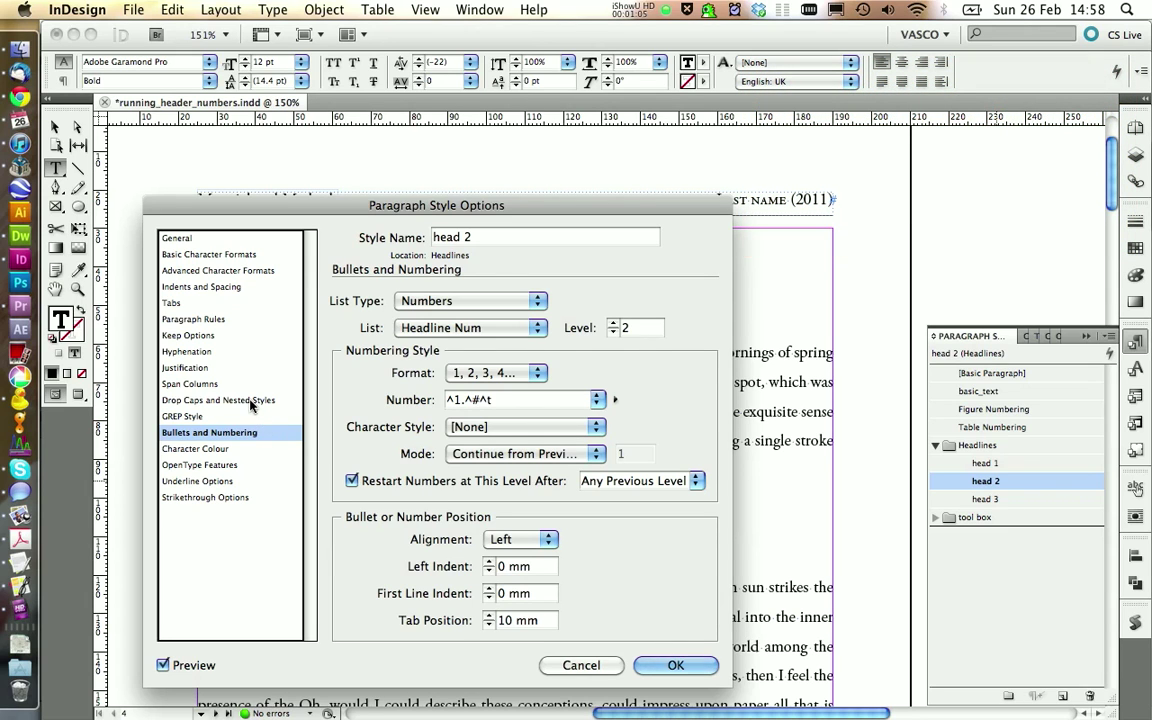
left_click(252, 400)
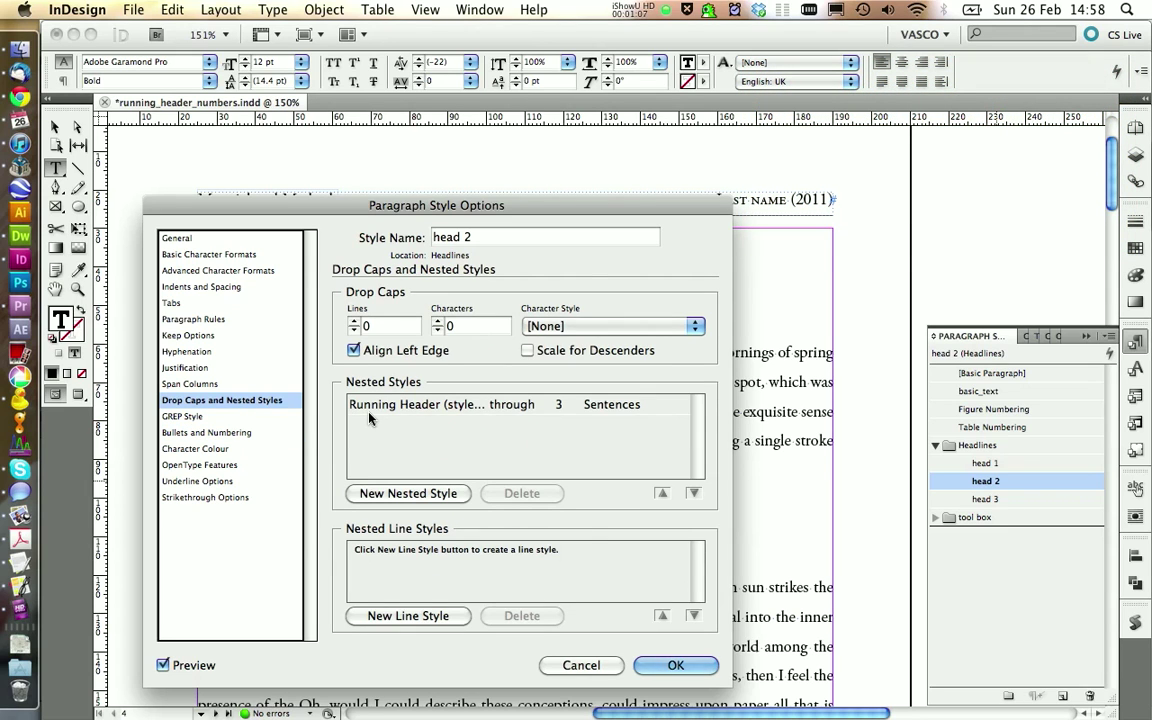
left_click_drag(406, 209, 406, 242)
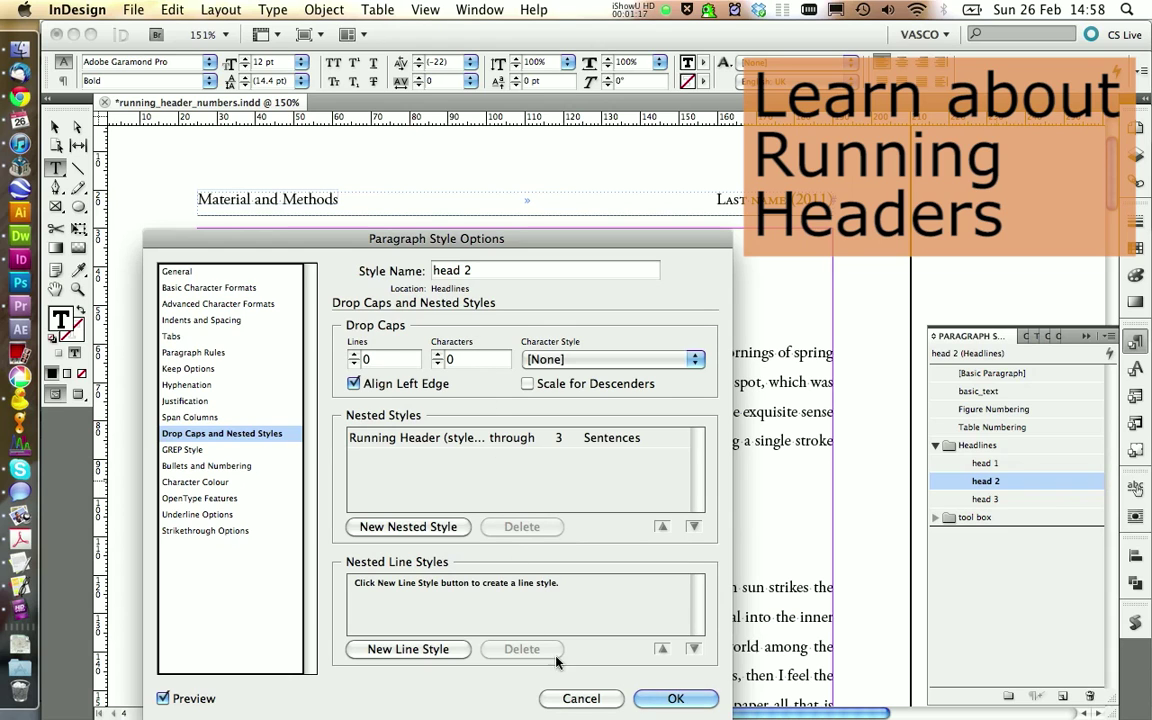
left_click(580, 697)
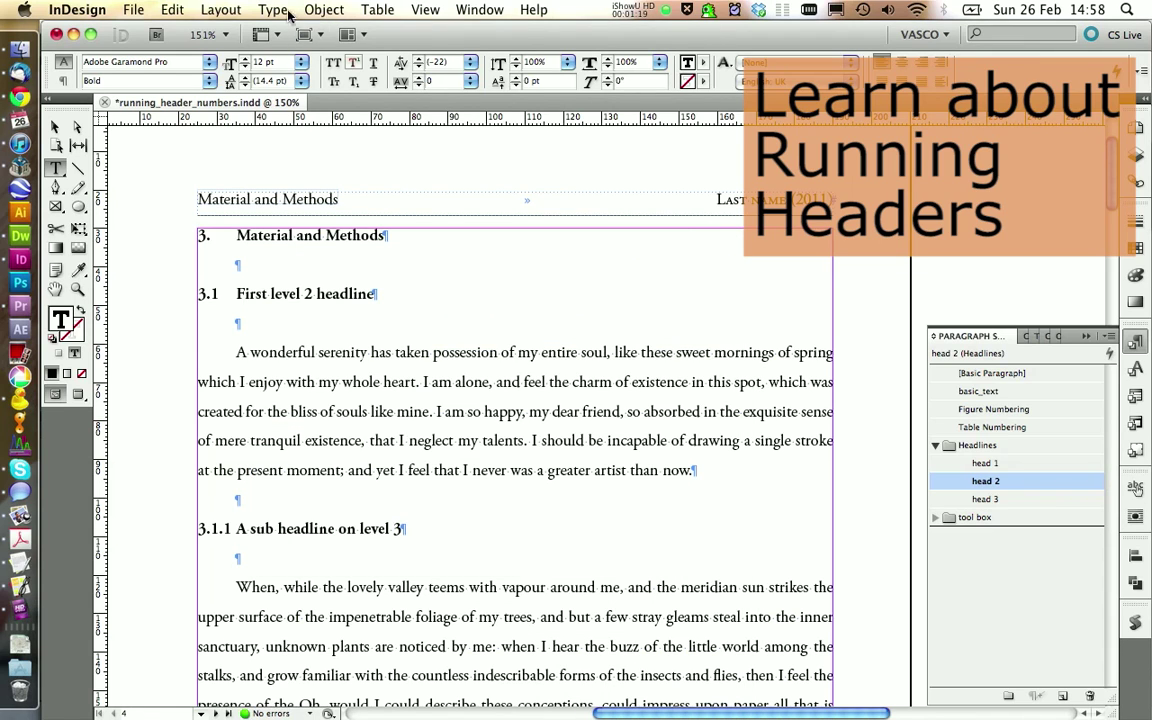
Step: Inspect the Running Header text variable, confirming it tracks the Running Header (style) character style
left_click(272, 9)
mouse_move(390, 415)
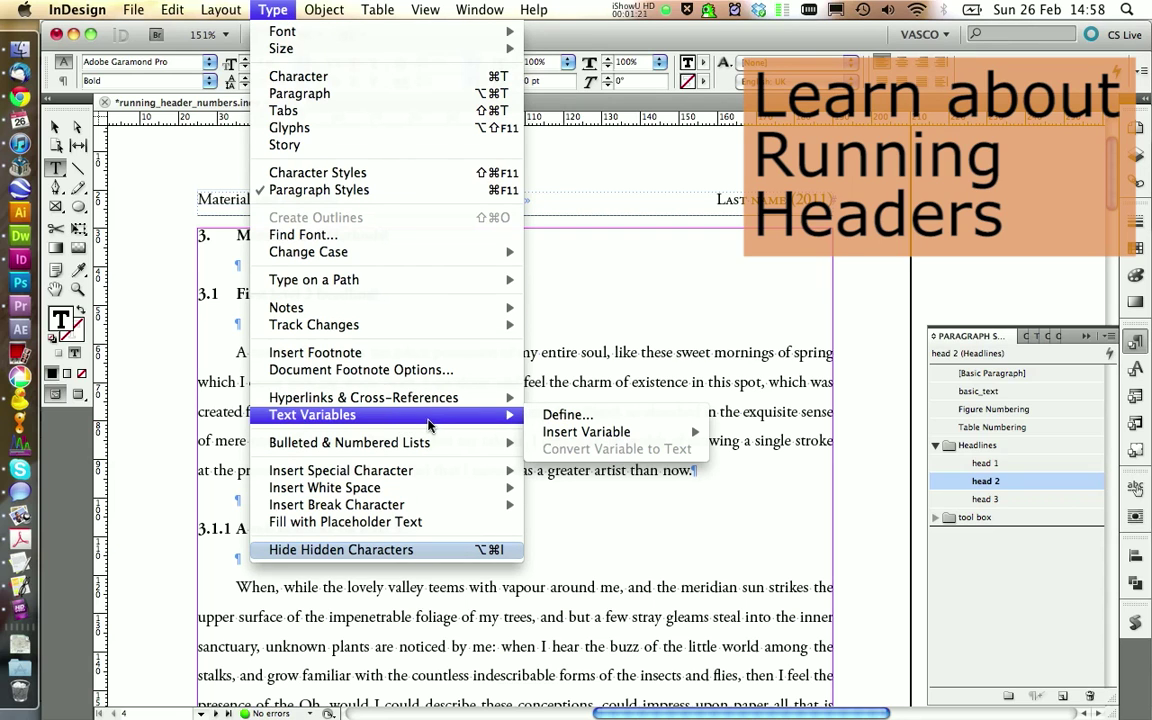
left_click(565, 415)
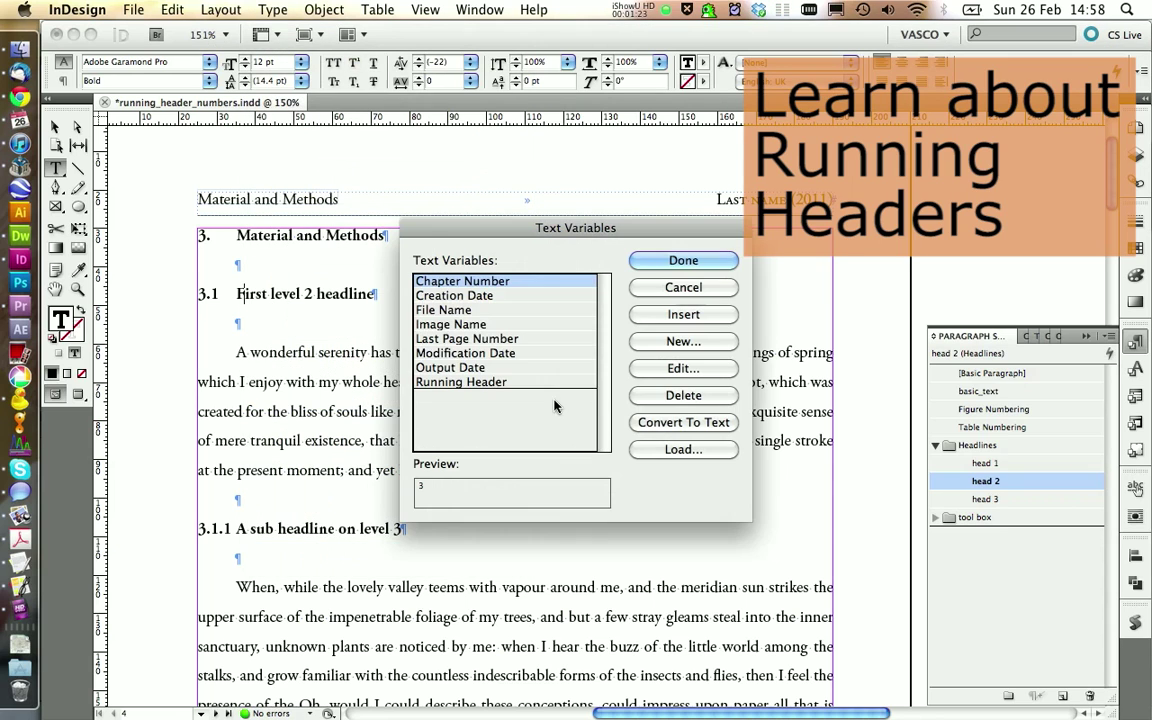
left_click(490, 382)
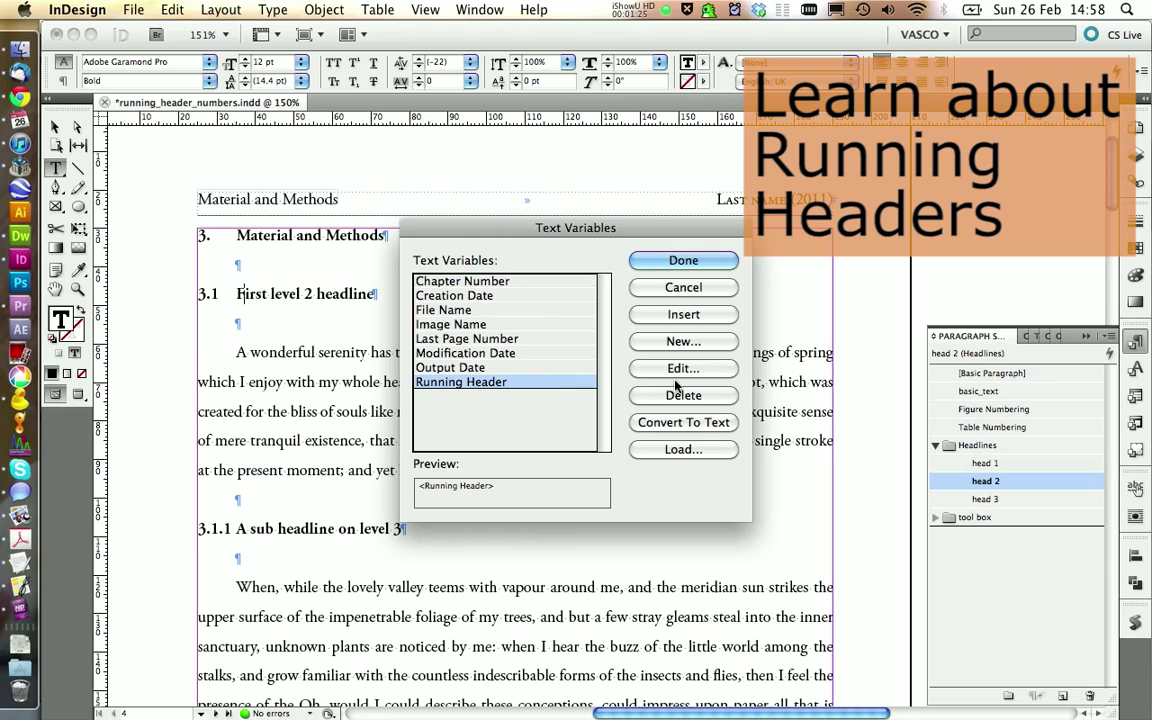
left_click(683, 368)
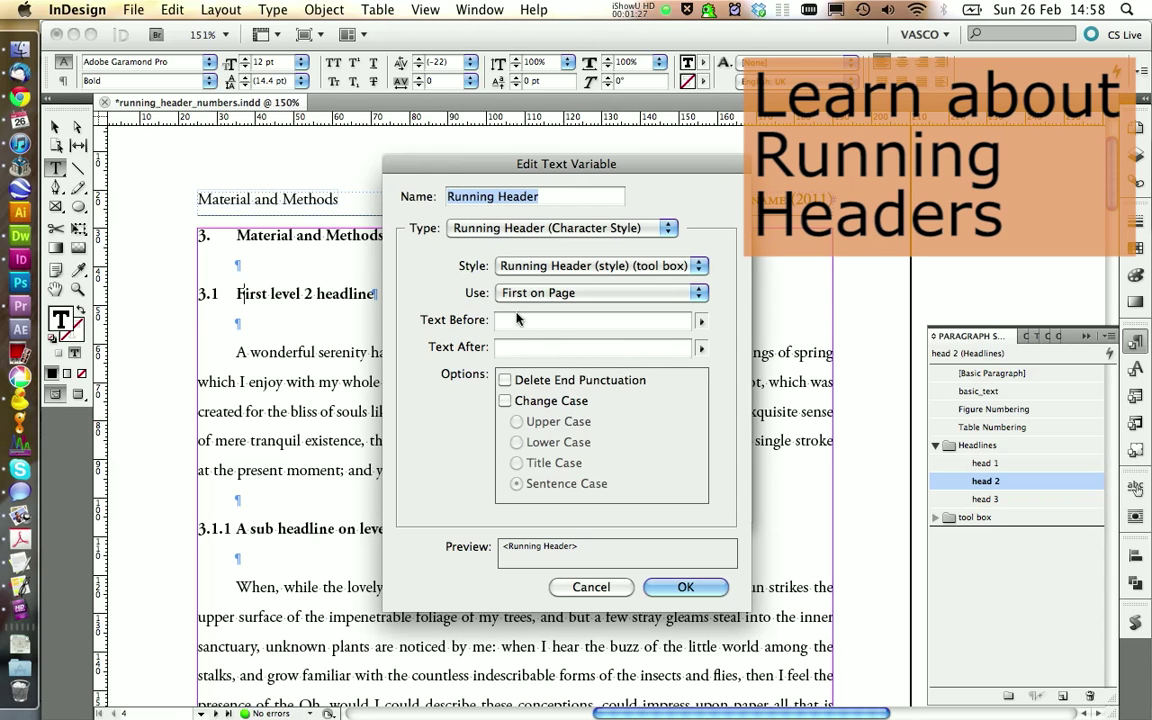
left_click(514, 268)
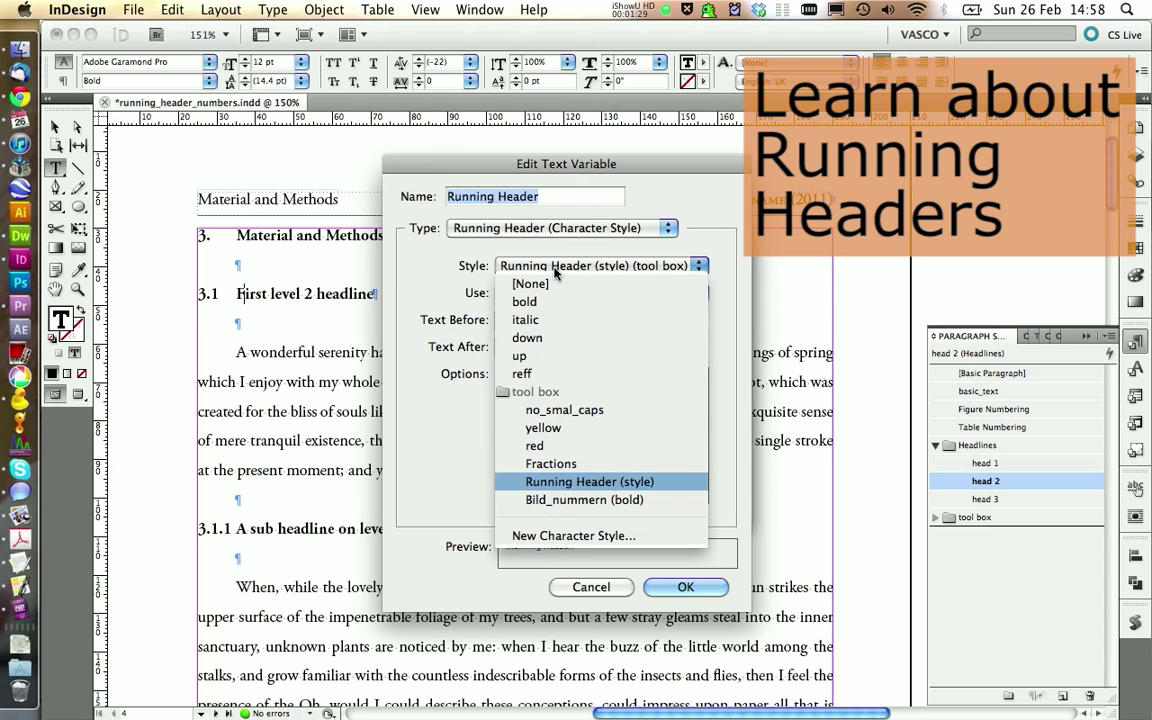
left_click(501, 240)
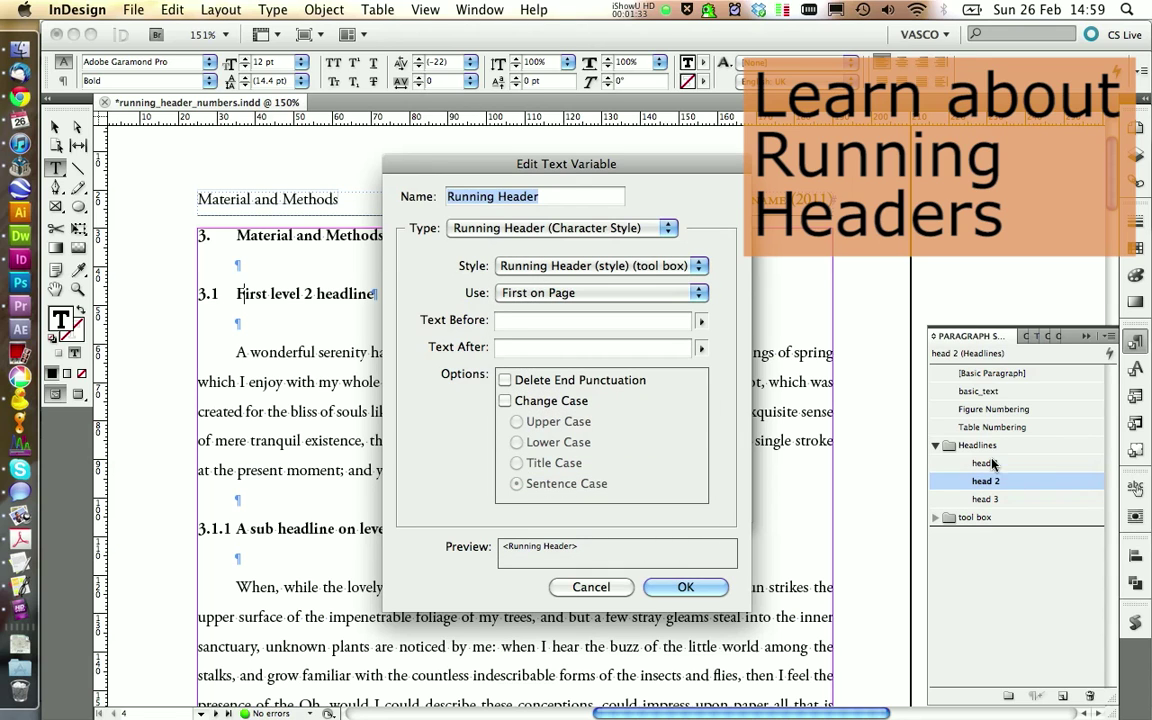
key("Return")
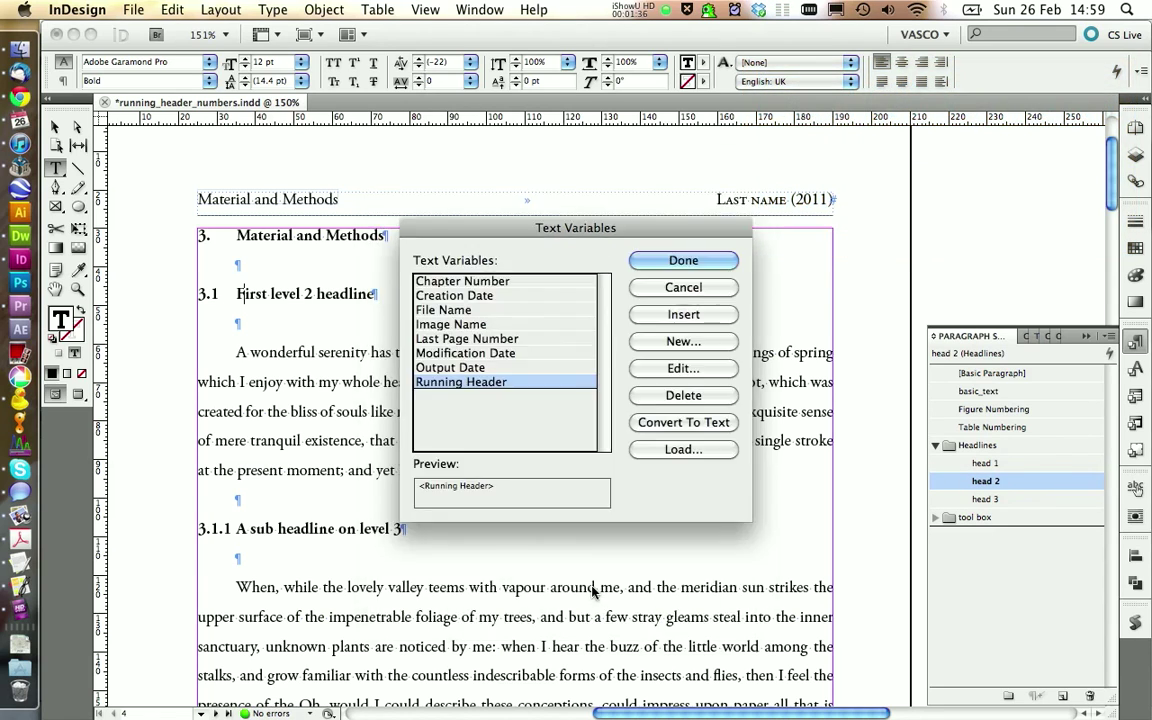
key("Return")
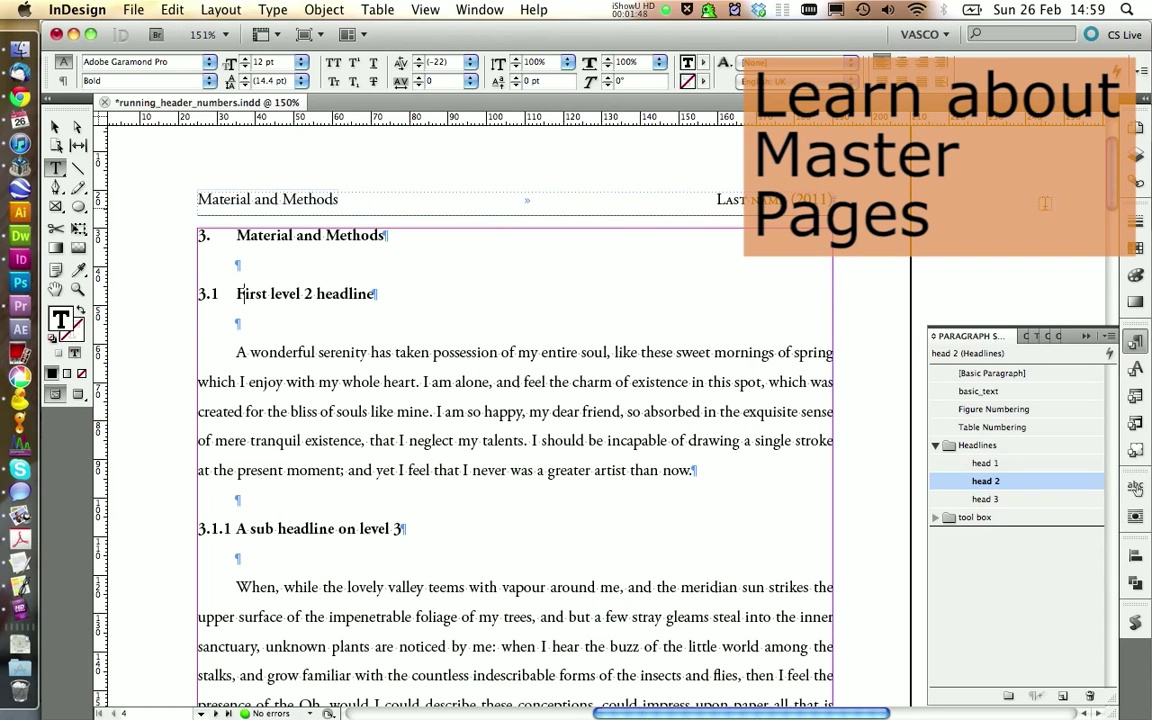
Step: Check the Running Header variable on the A-Master, then view the headers on pages 4 and 5
left_click(1137, 128)
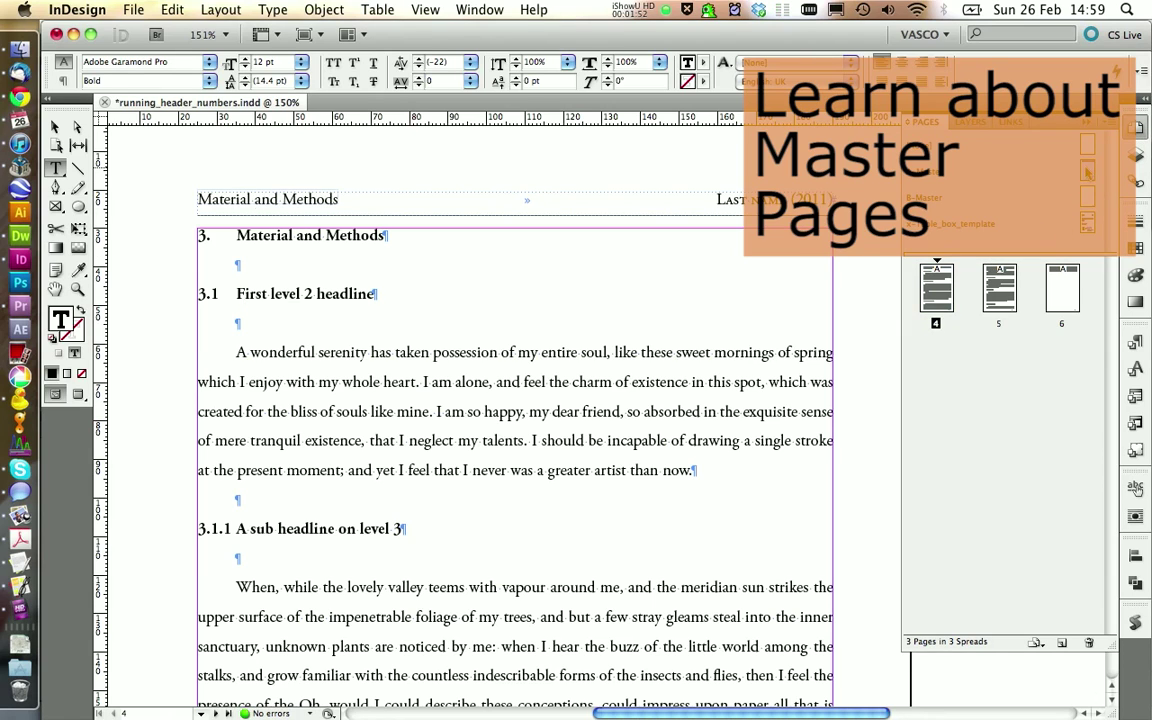
double_click(980, 168)
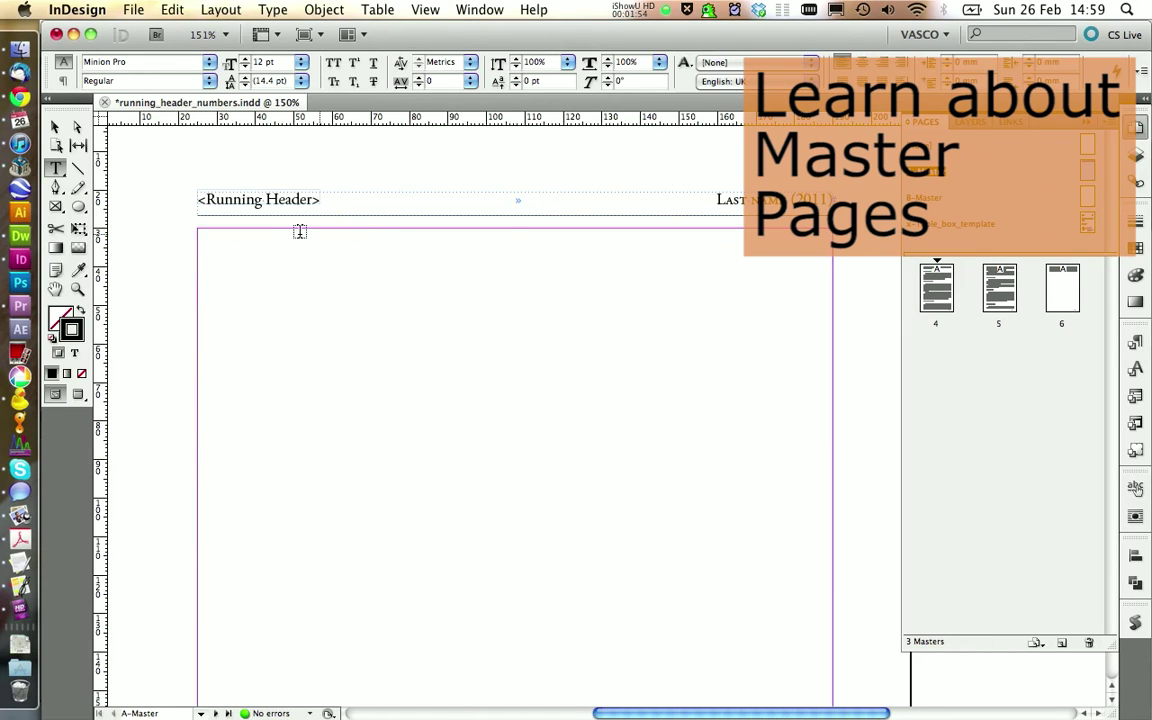
left_click(268, 201)
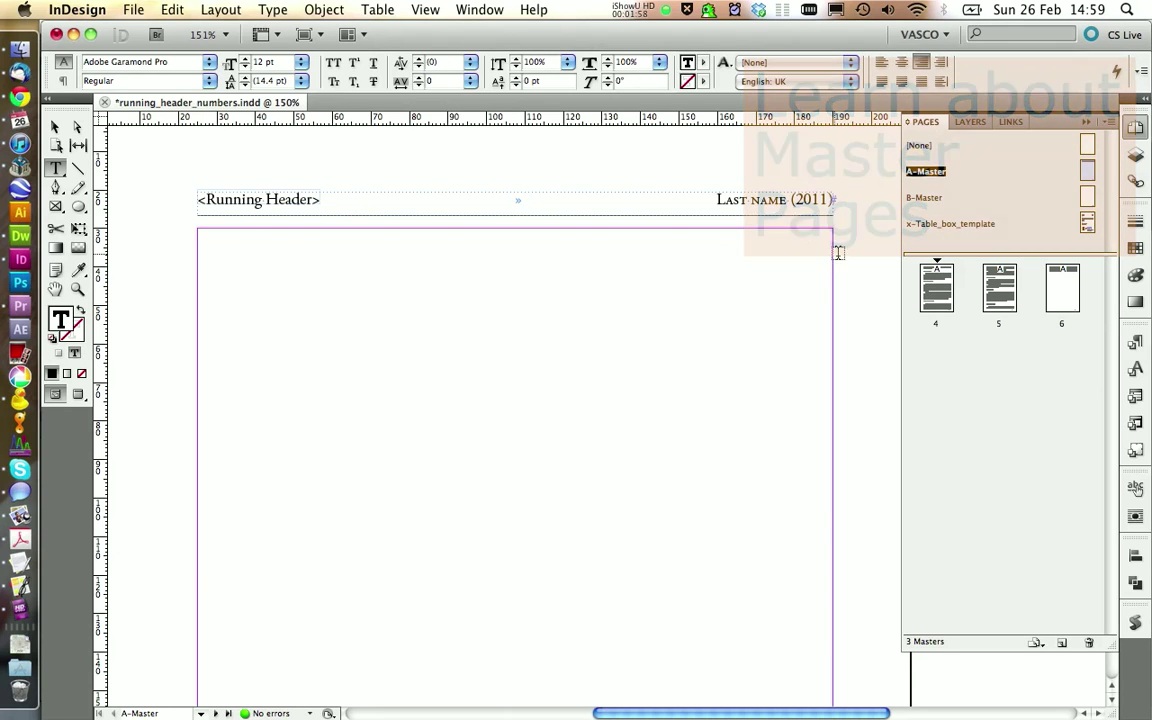
left_click(932, 283)
double_click(932, 283)
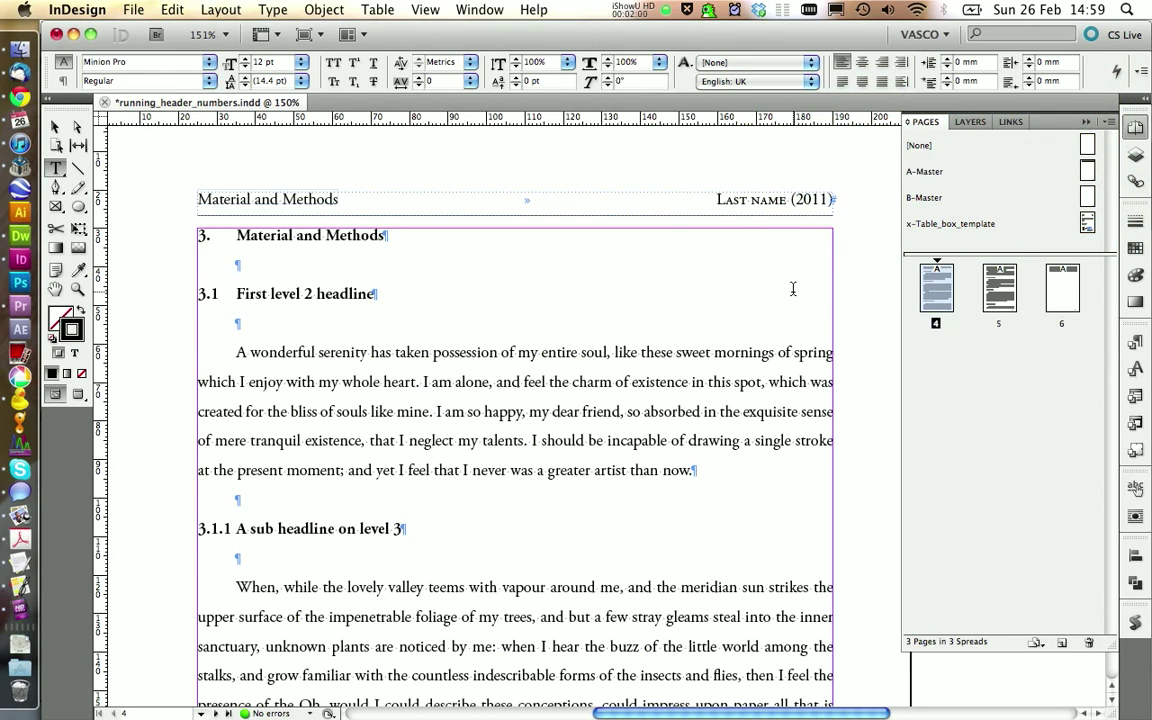
double_click(998, 288)
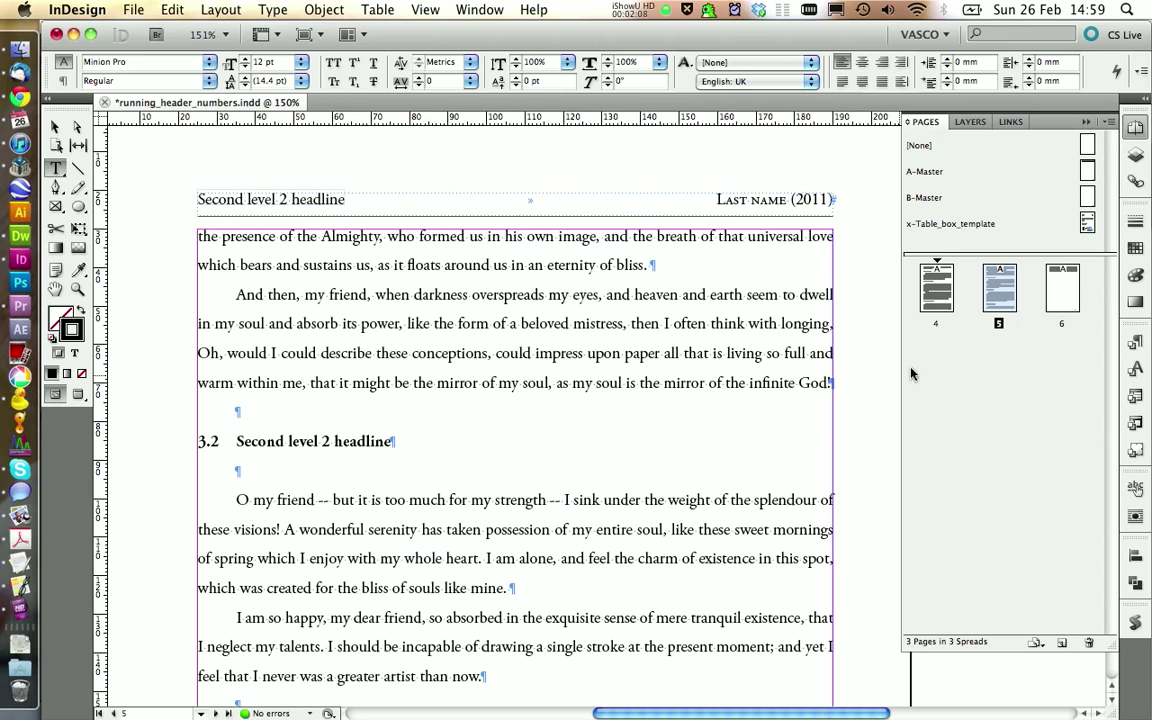
double_click(934, 278)
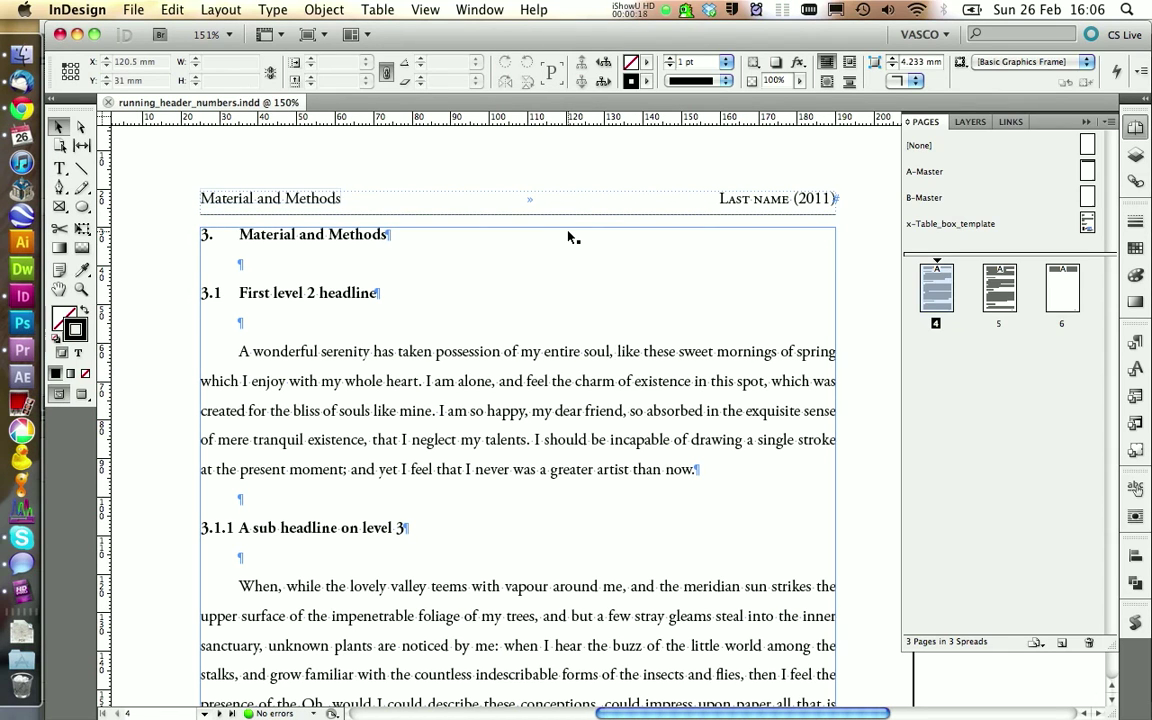
Step: Create magenta character style Running Header NUMBERS in the tool box group, below Running Header (style)
left_click(1135, 369)
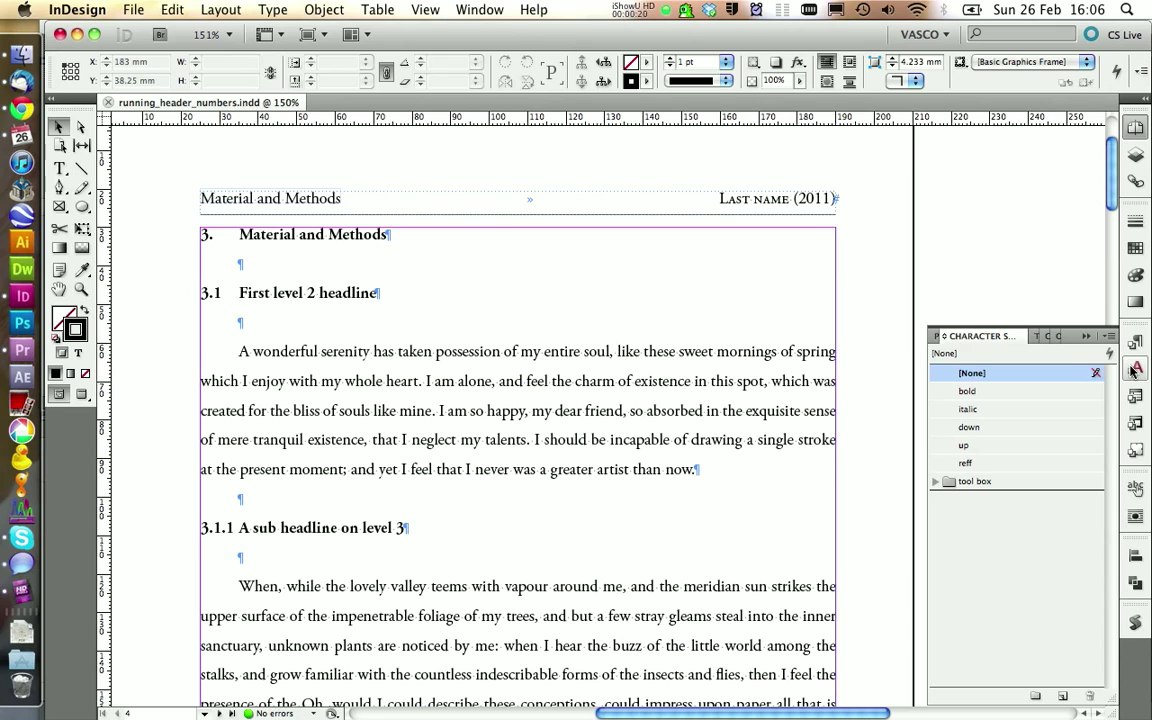
left_click(957, 484)
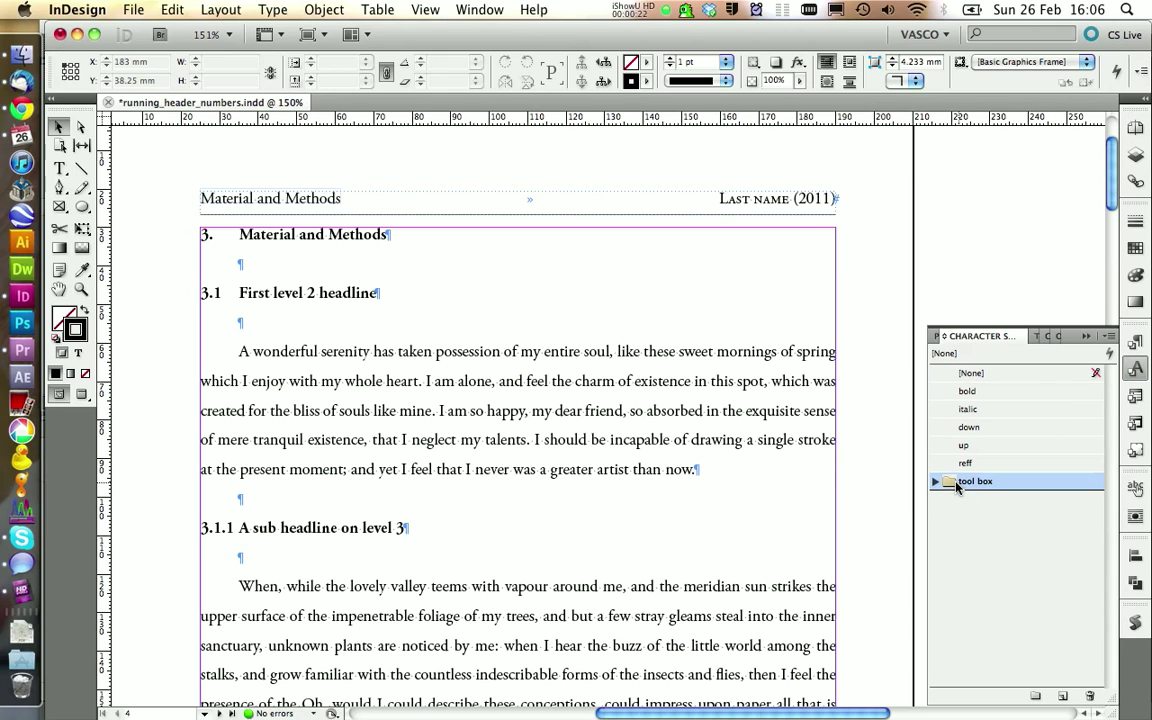
left_click(936, 483)
right_click(956, 482)
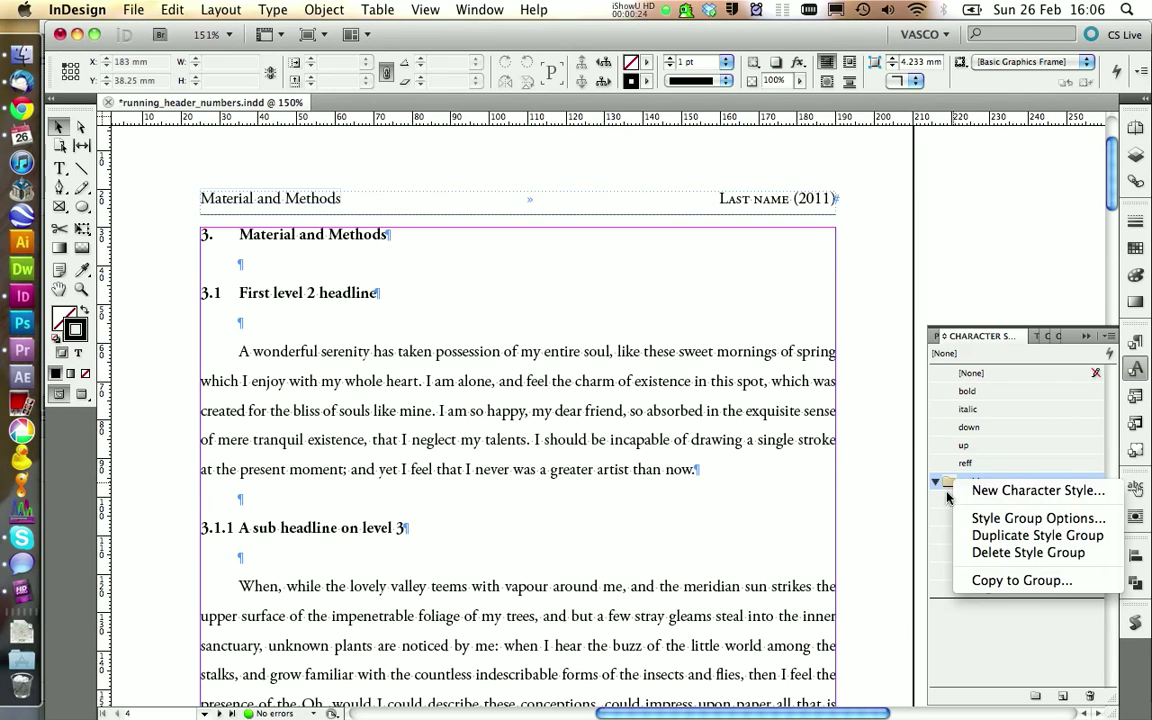
left_click(1037, 490)
type("Runnin")
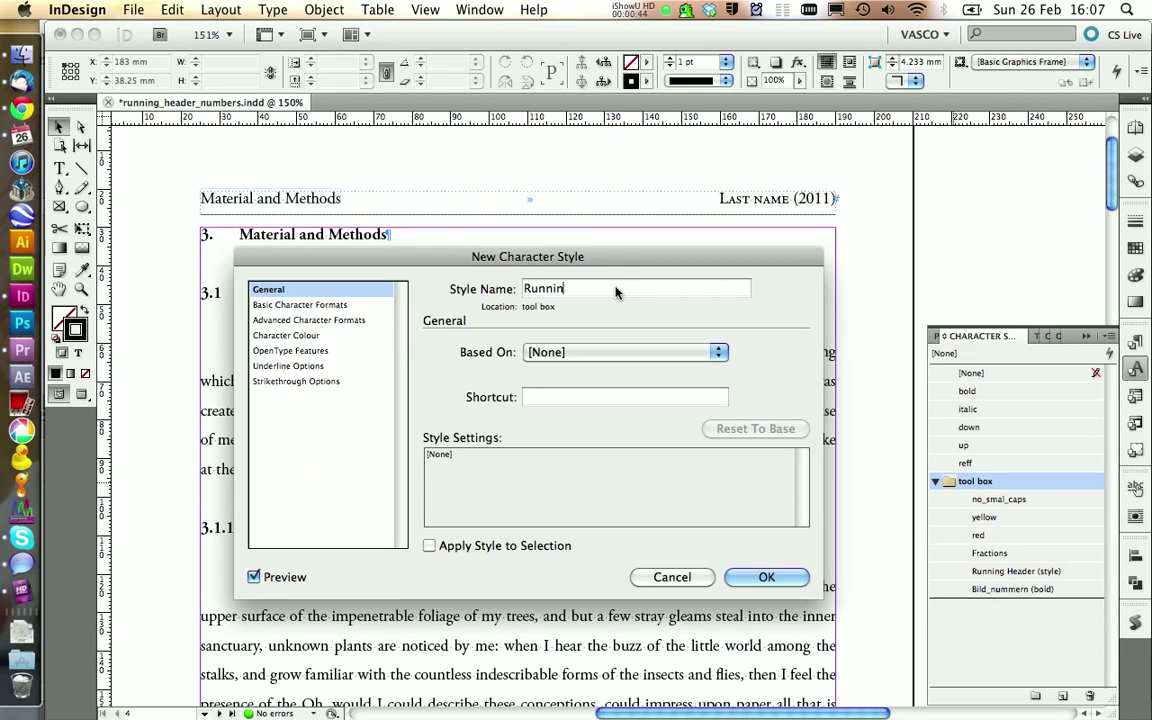
type("RS")
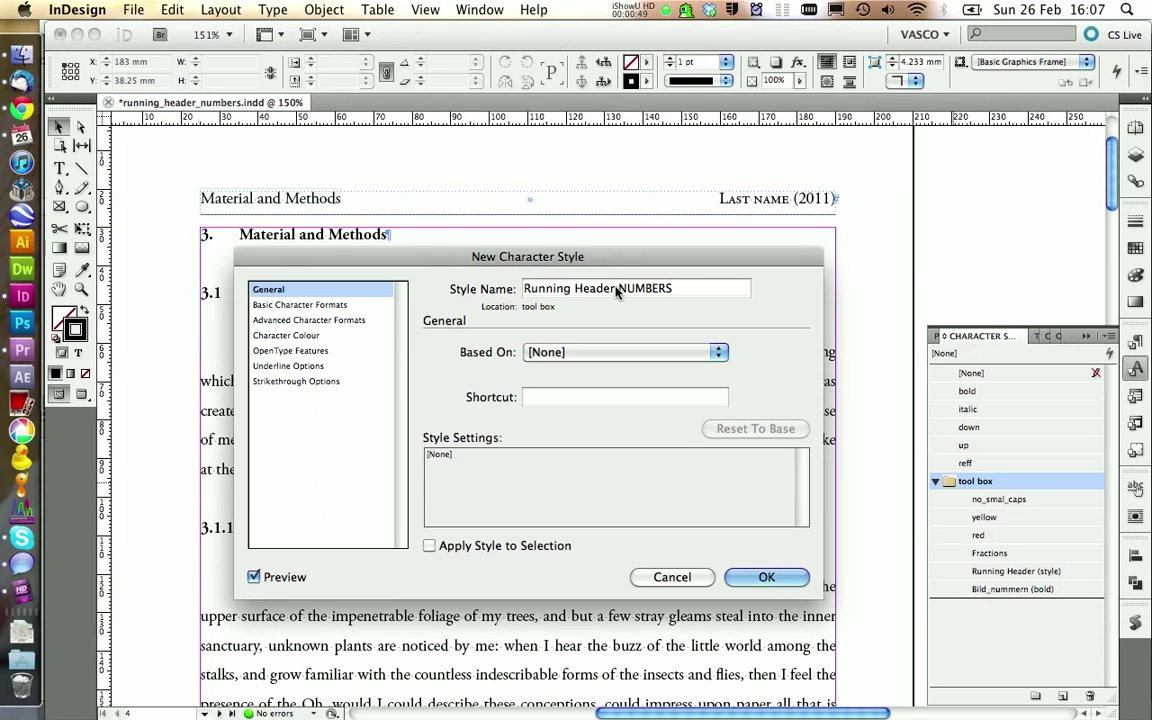
left_click(276, 337)
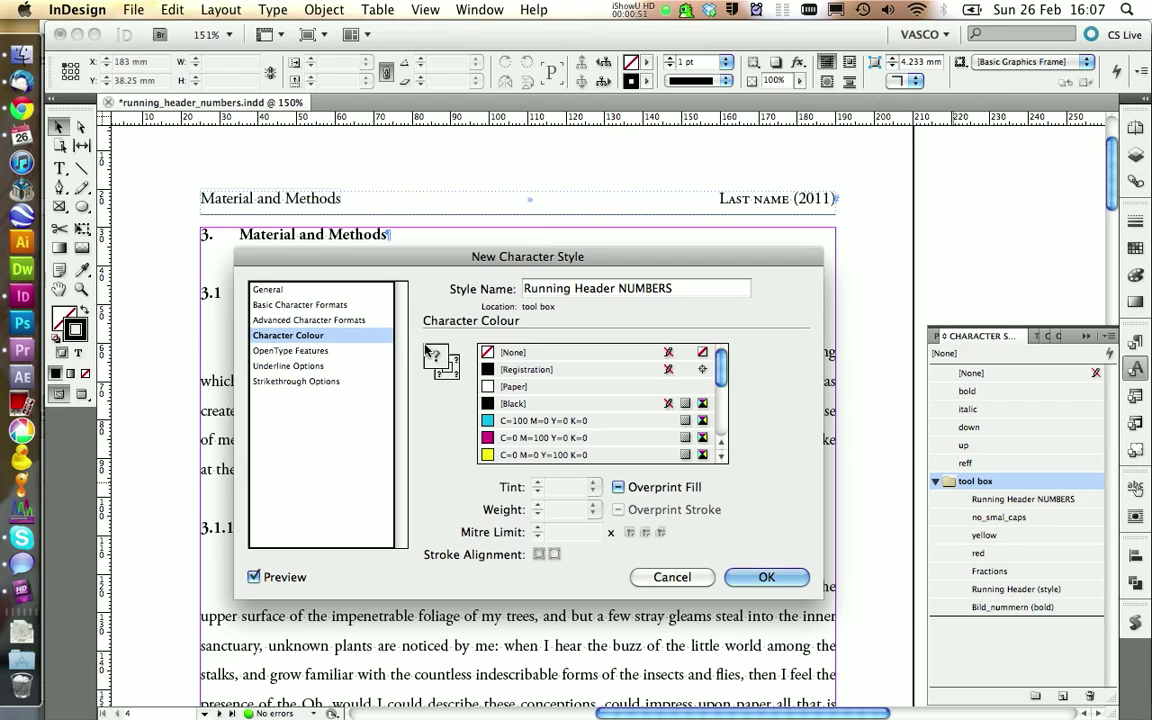
left_click(545, 437)
left_click(744, 575)
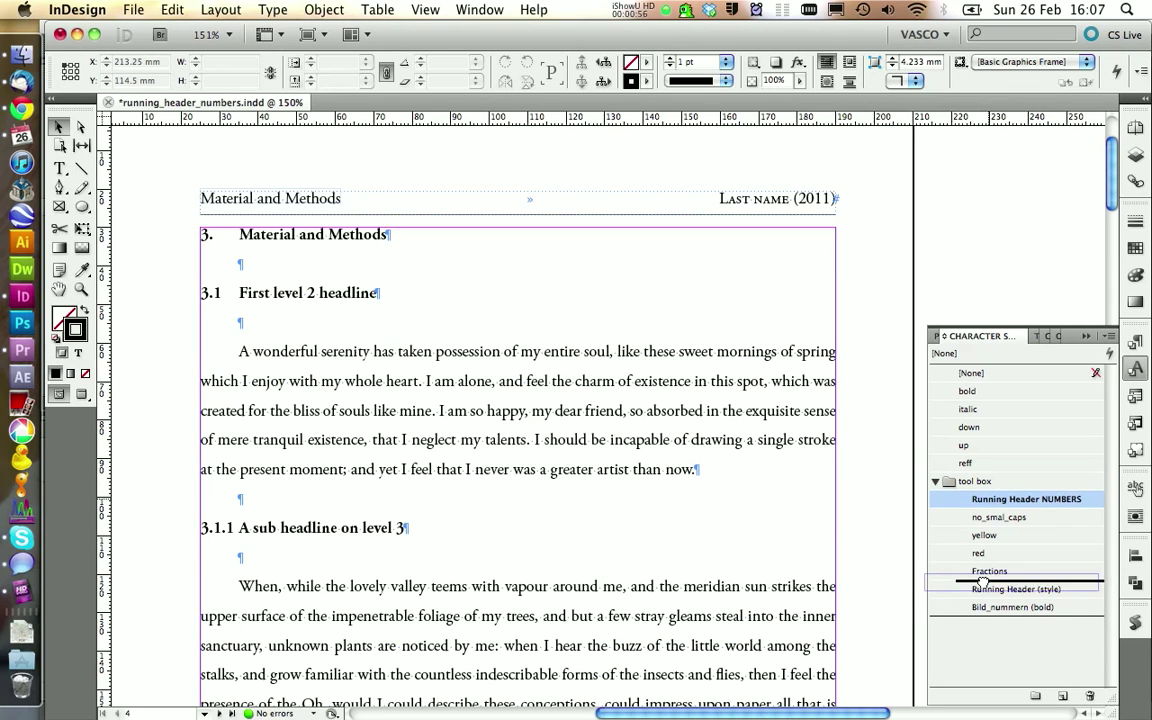
left_click_drag(985, 515, 985, 597)
left_click(1135, 368)
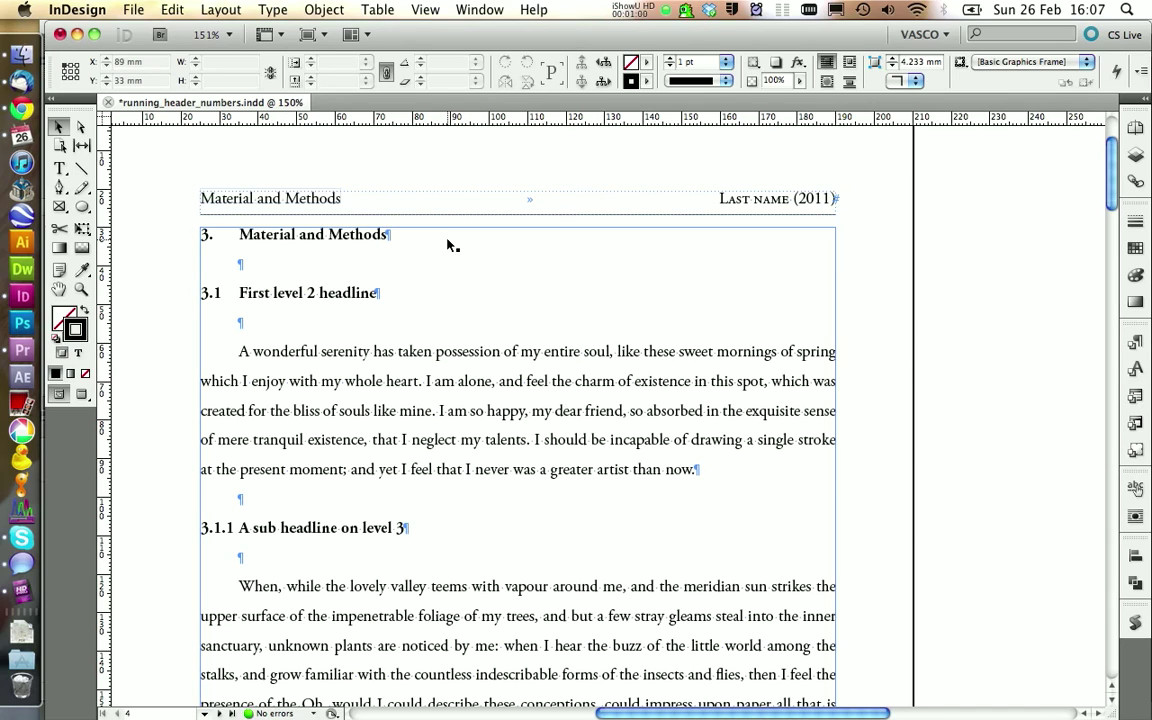
Step: Insert a head 1 cross-reference after Material and Methods using the Paragraph Number format, then edit that format
double_click(446, 236)
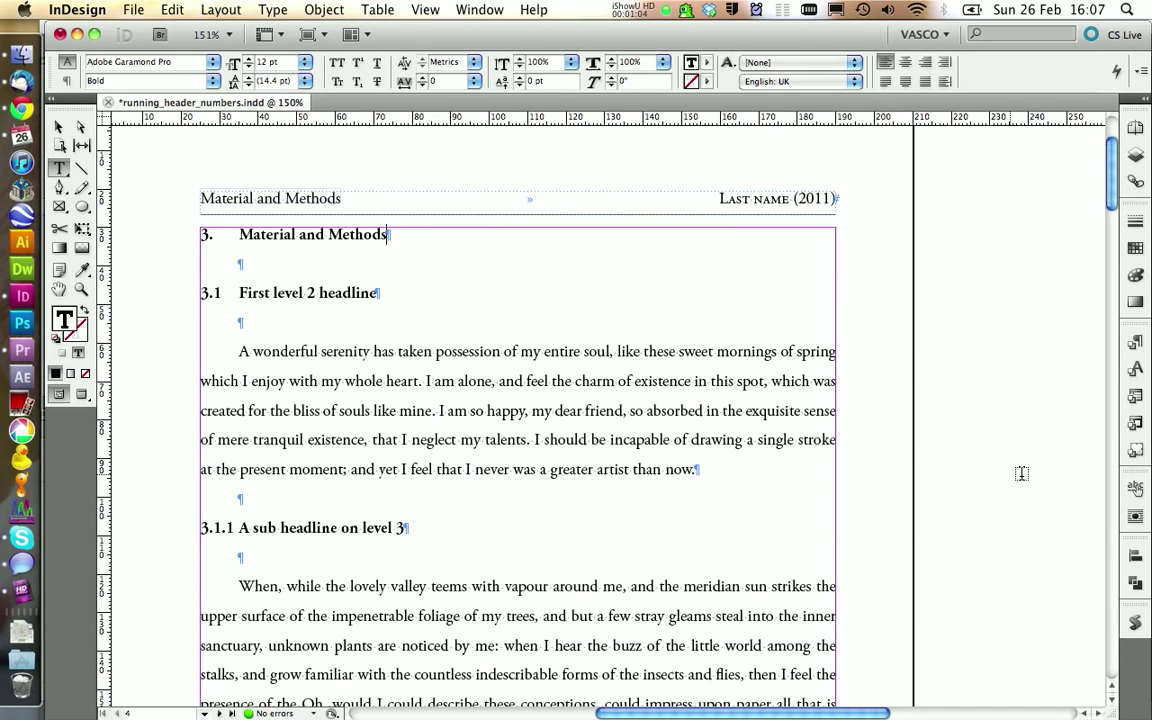
left_click(1135, 487)
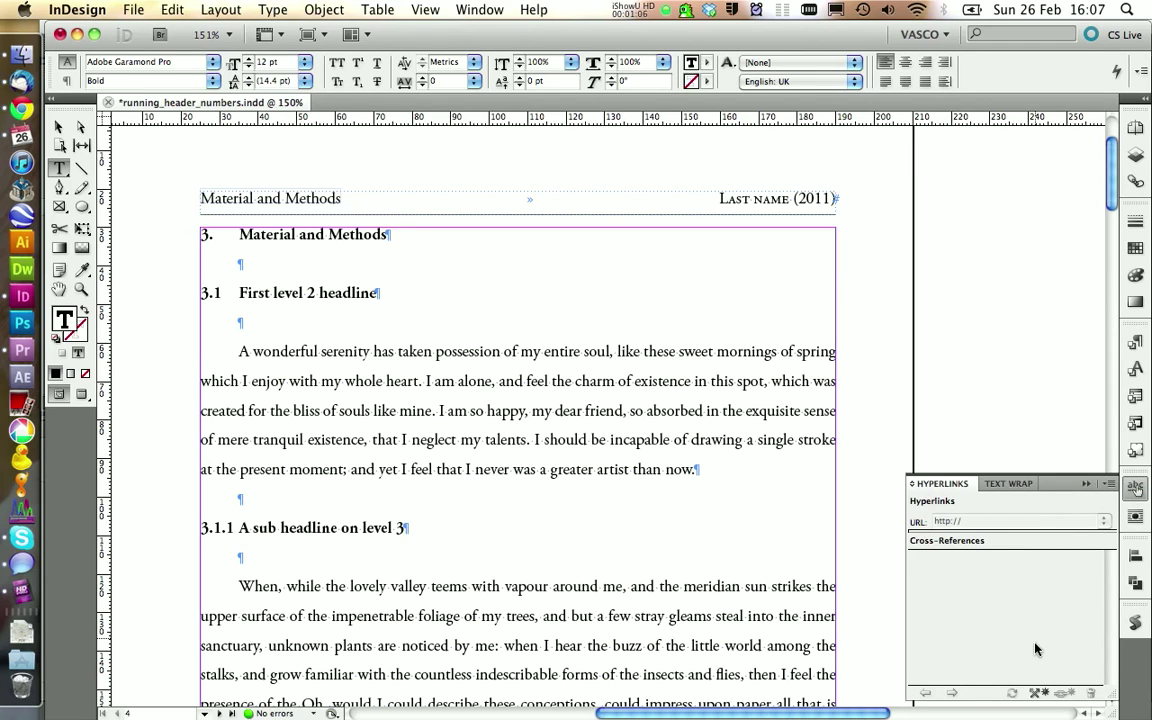
left_click(1037, 693)
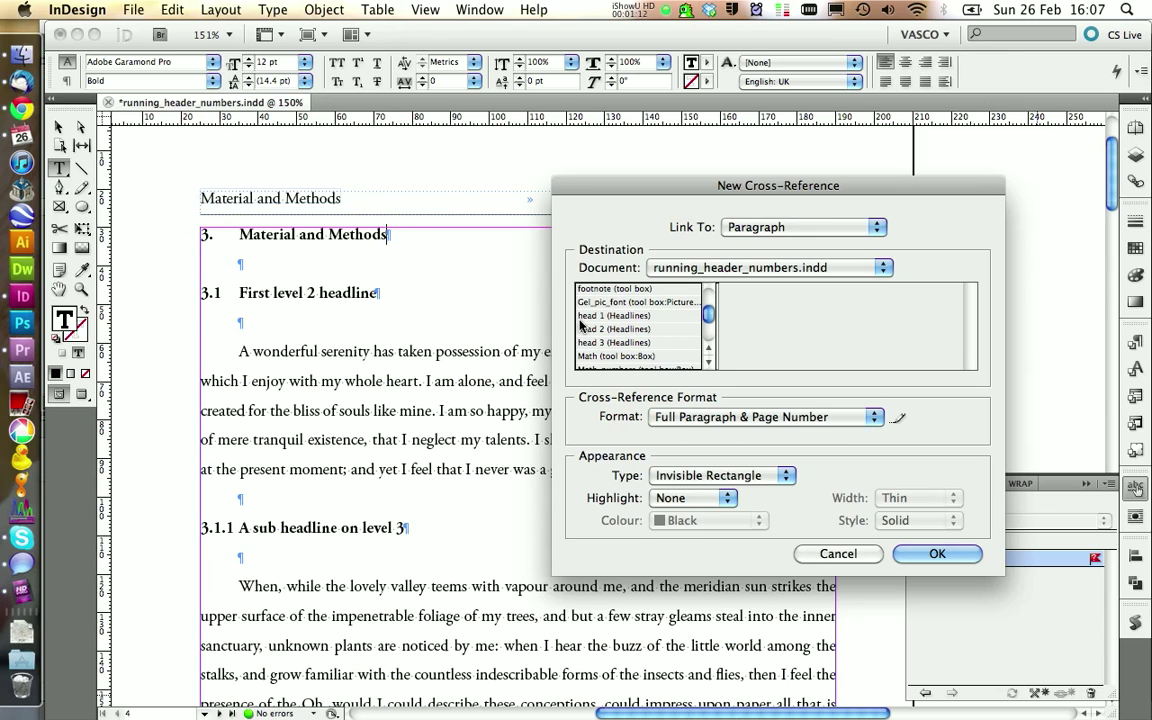
left_click(614, 316)
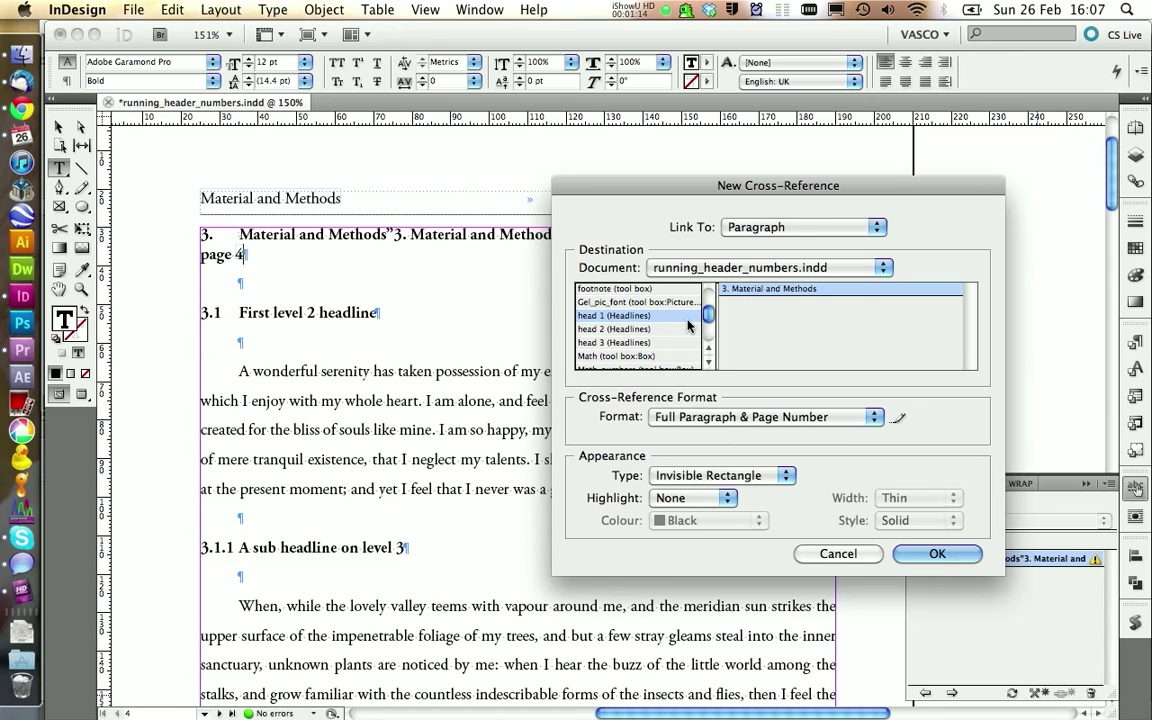
left_click(680, 416)
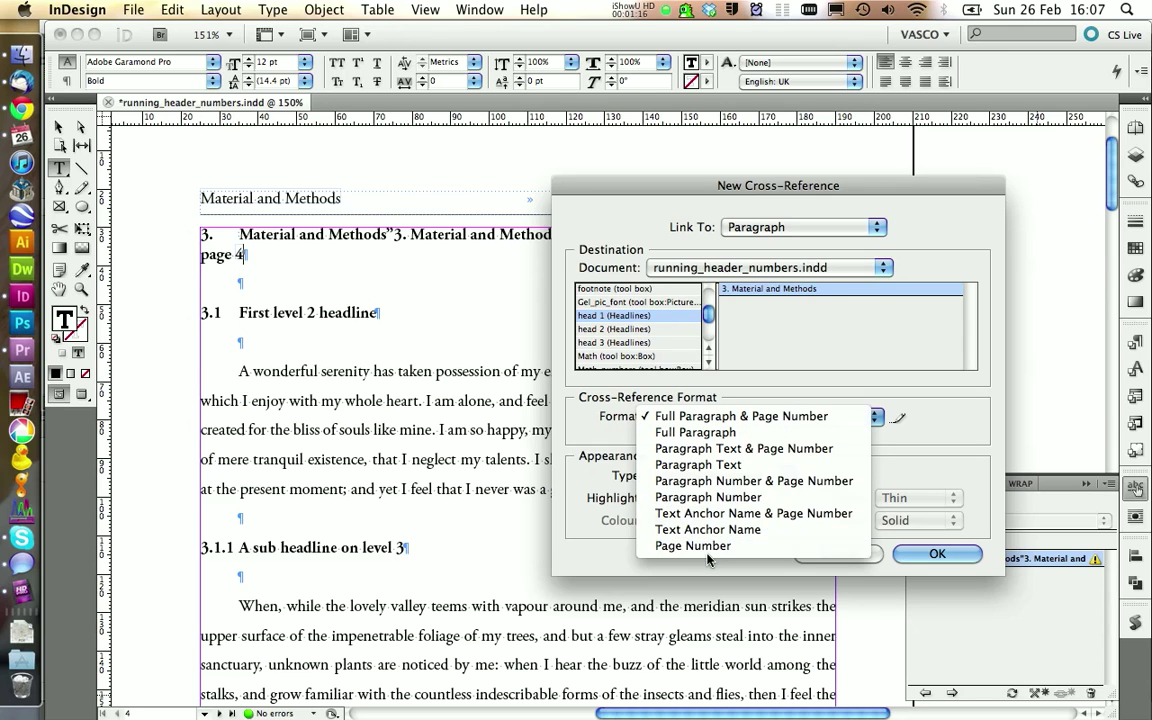
left_click(706, 500)
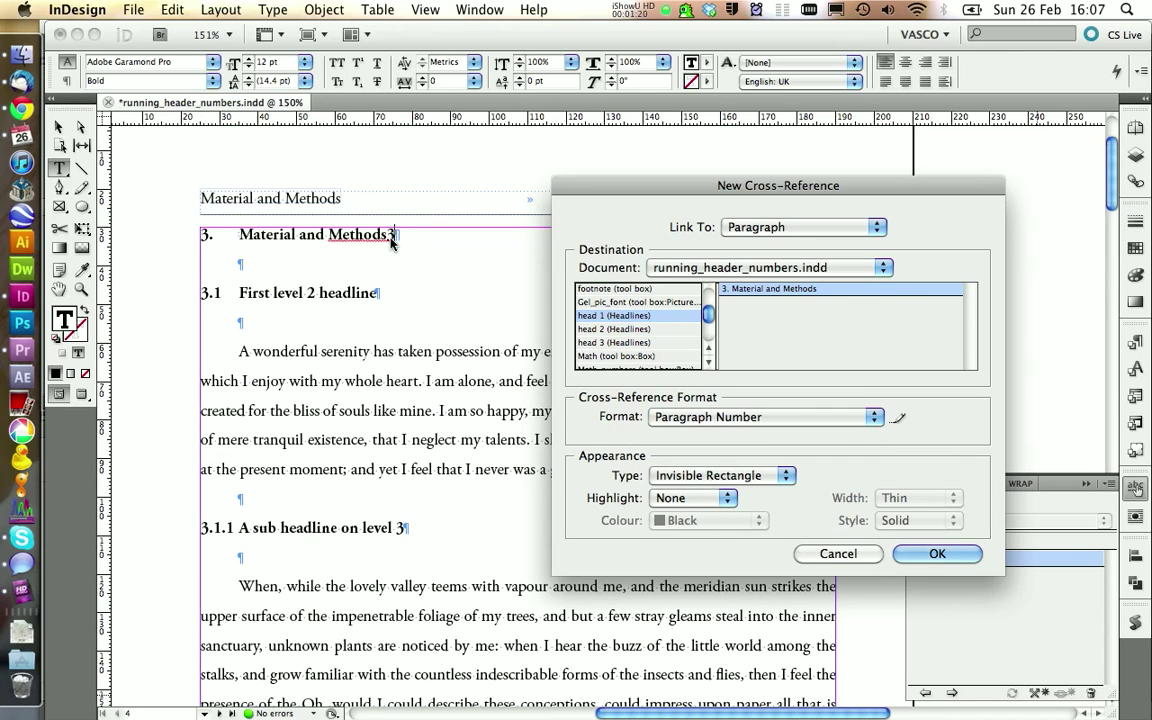
left_click(898, 417)
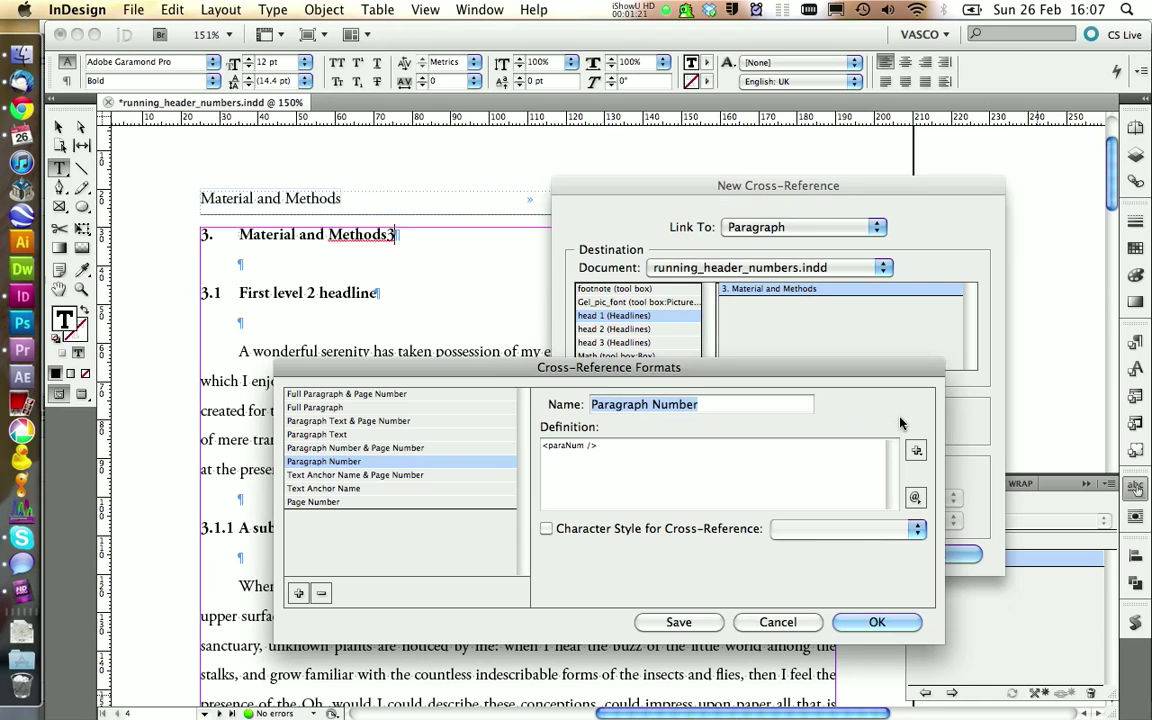
Step: Apply character style Running Header NUMBERS to the format and add an End Nested Style marker before the number
left_click(546, 528)
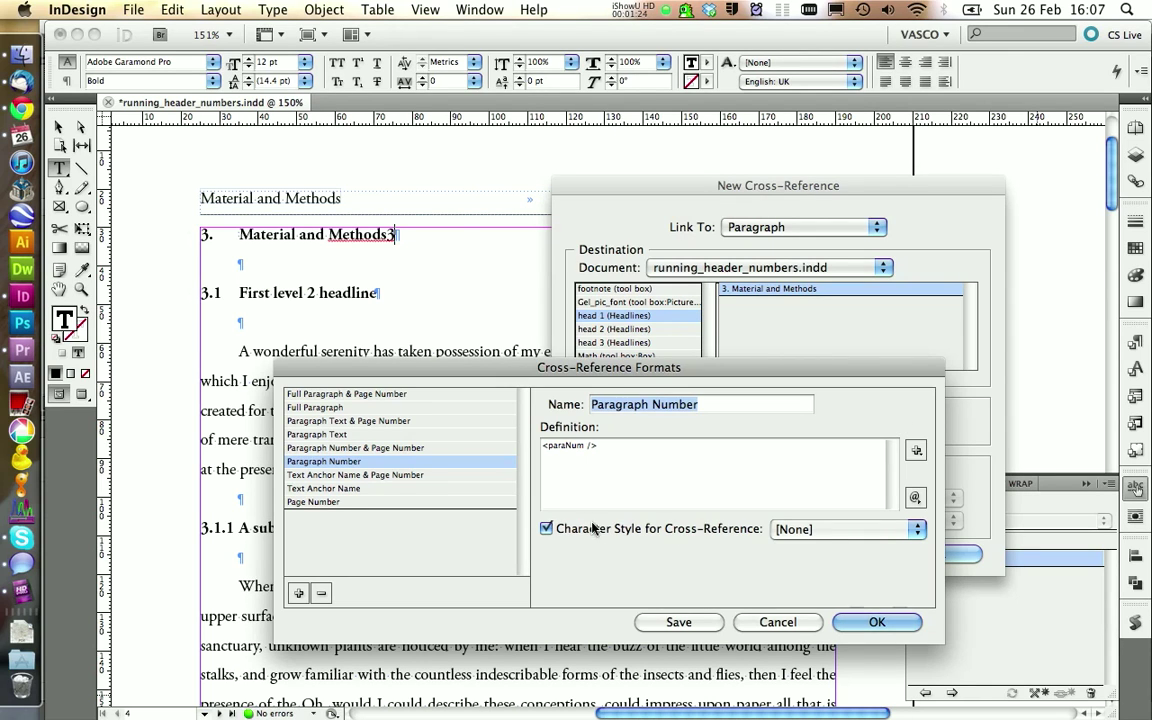
left_click(830, 529)
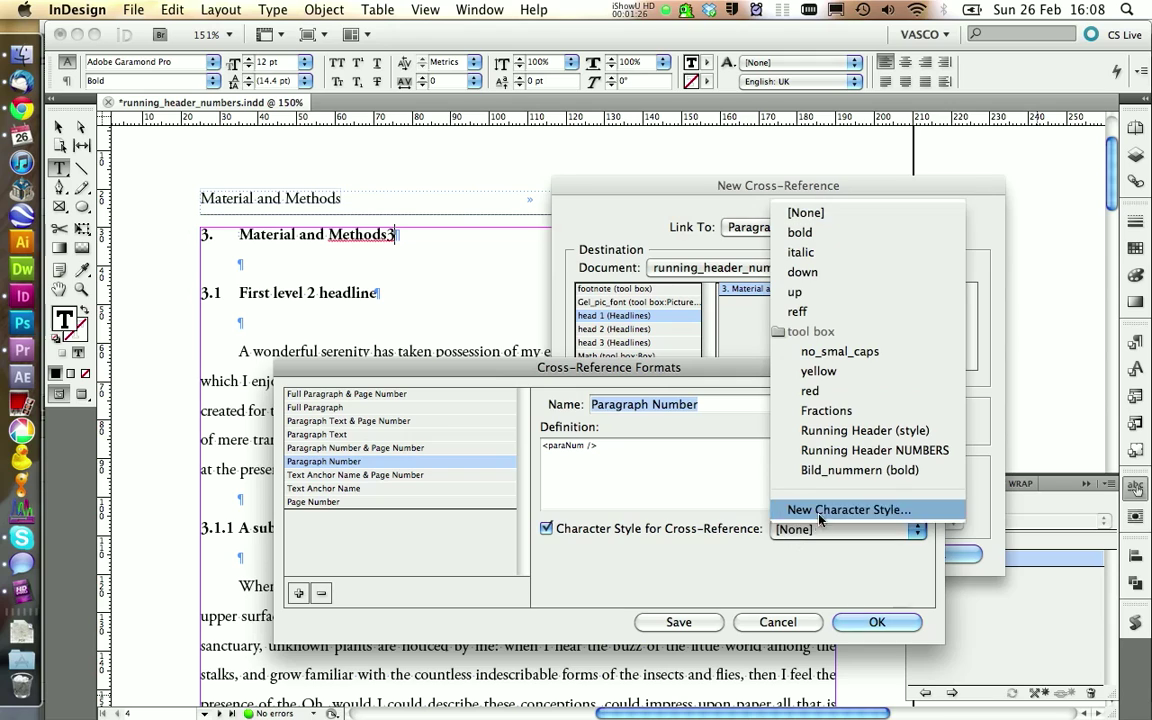
left_click(840, 452)
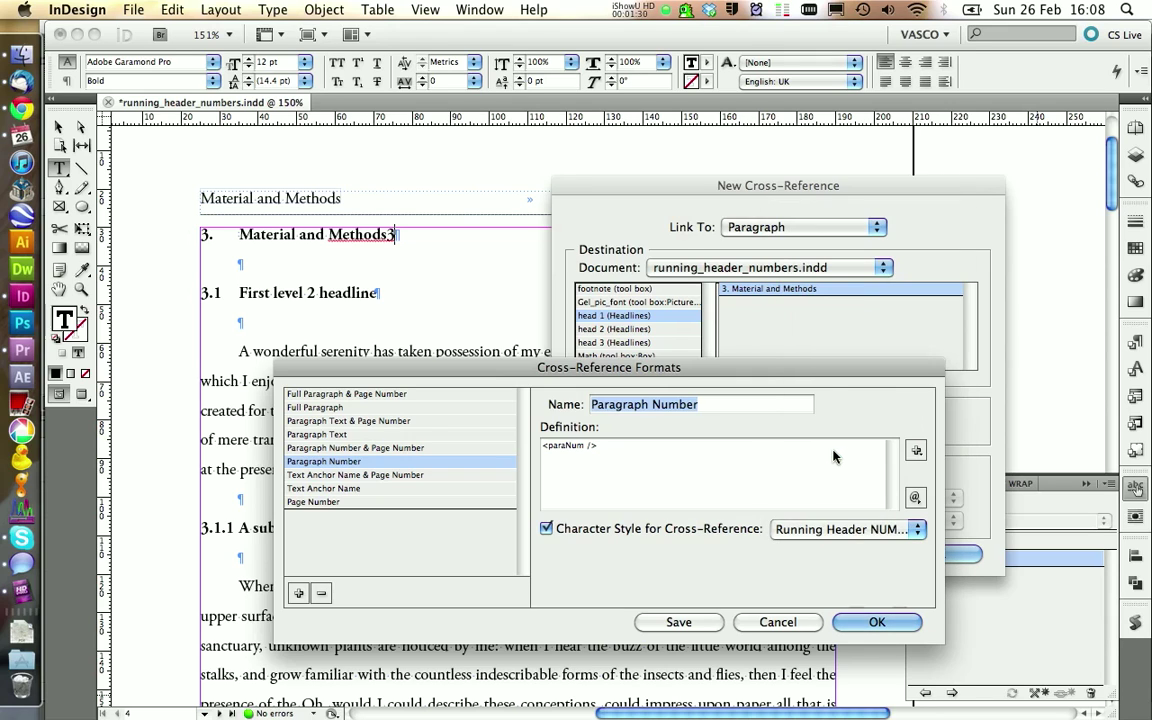
left_click(622, 463)
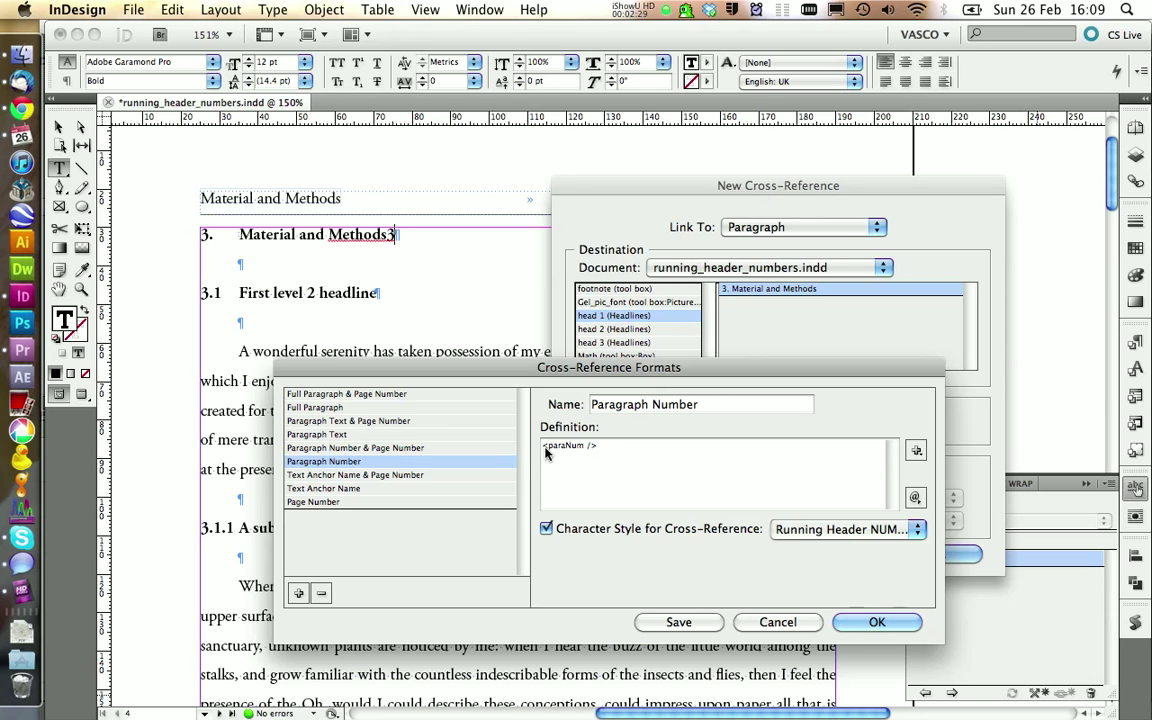
left_click(914, 497)
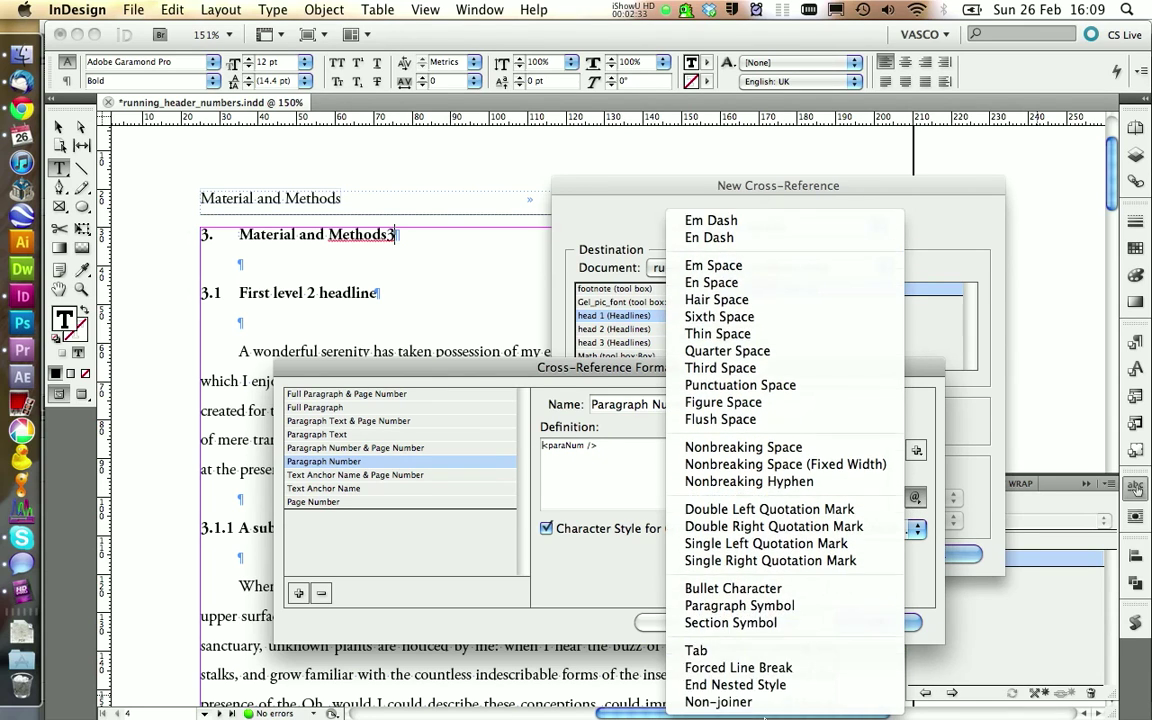
left_click(754, 689)
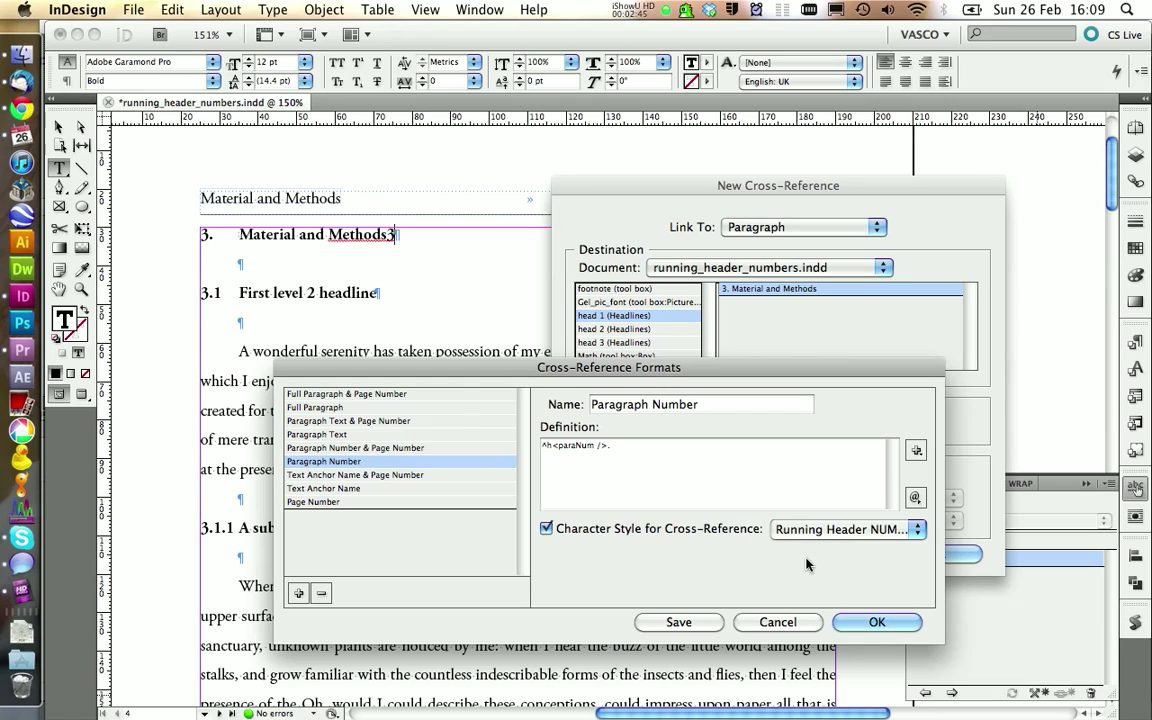
Step: Rename the format 'Running Header NUM cross' and confirm the cross-reference after the heading
left_click_drag(700, 404, 462, 405)
type("Running Header ")
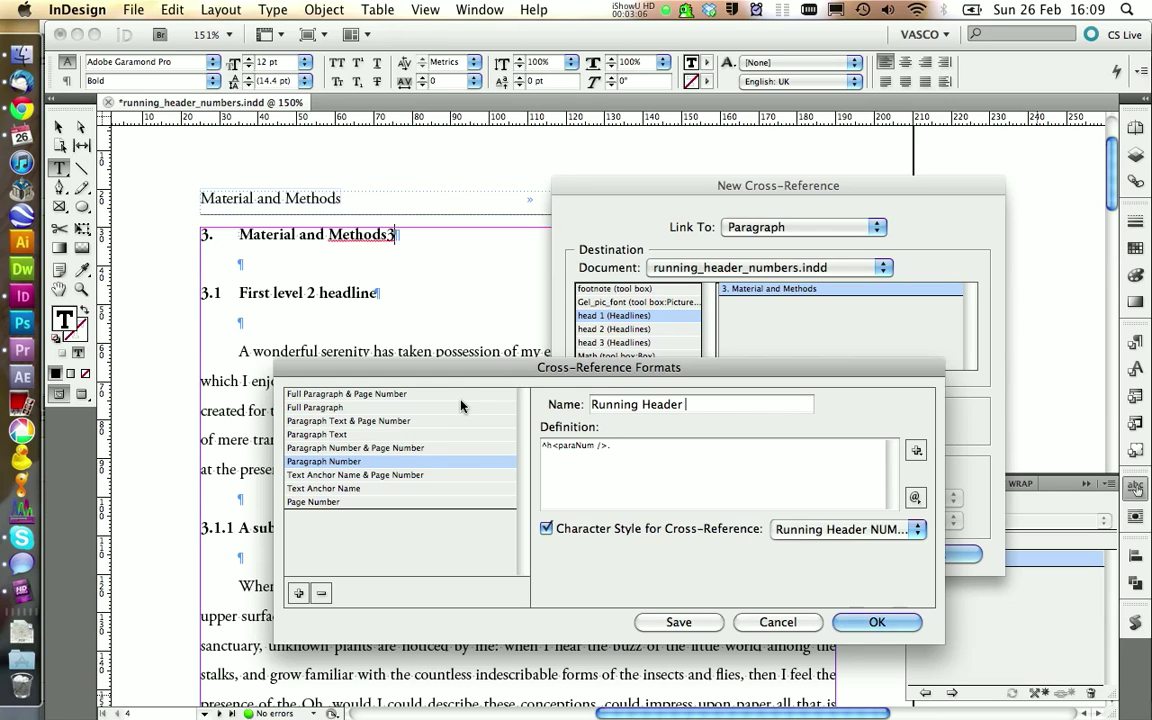
type("NUM cross")
left_click(858, 623)
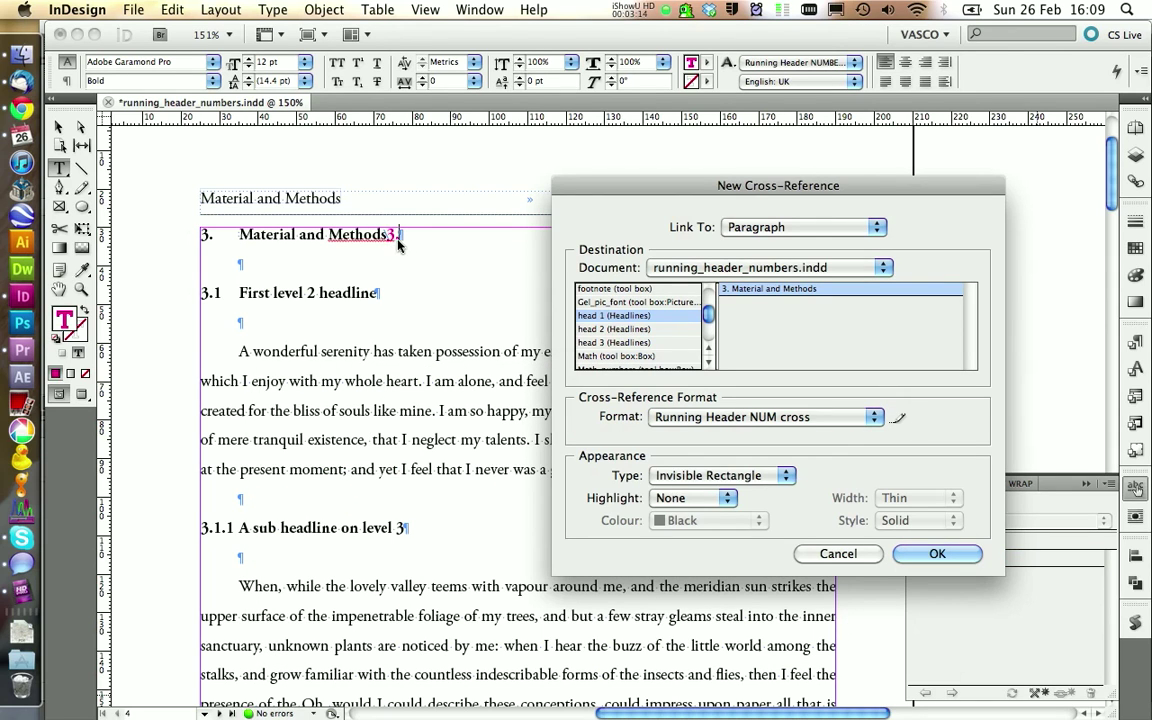
left_click(922, 556)
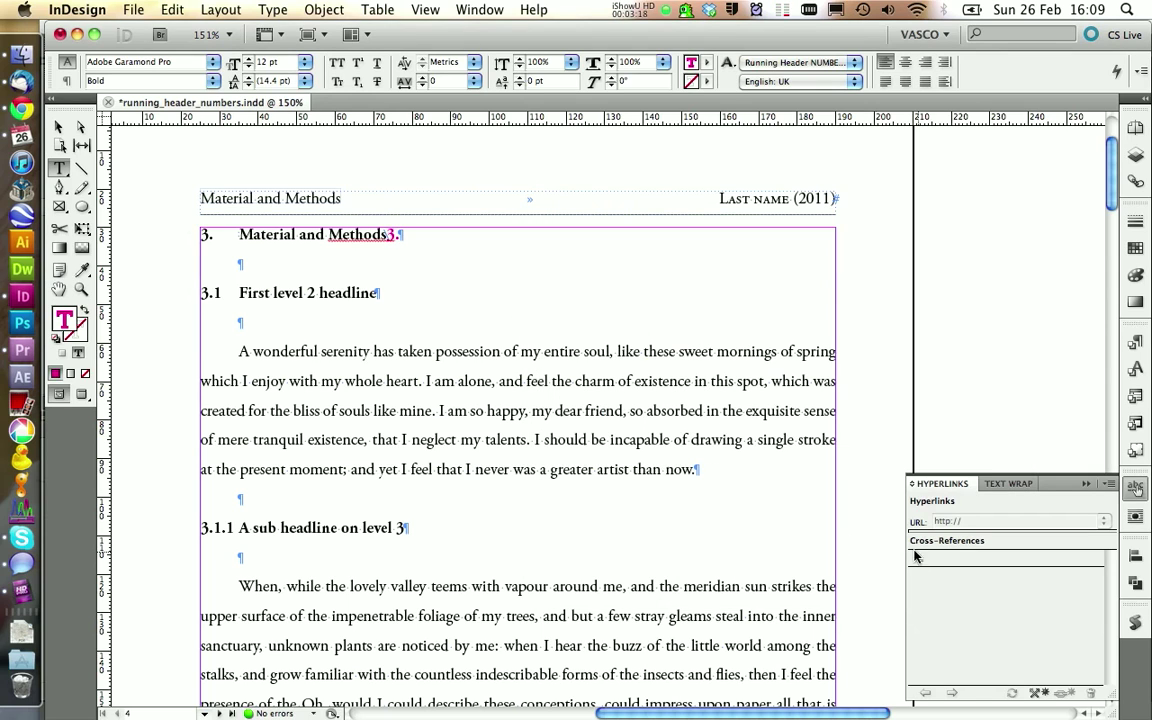
Step: Start a head 2 cross-reference after the 3.1 First level 2 headline and reopen its format settings
left_click(404, 293)
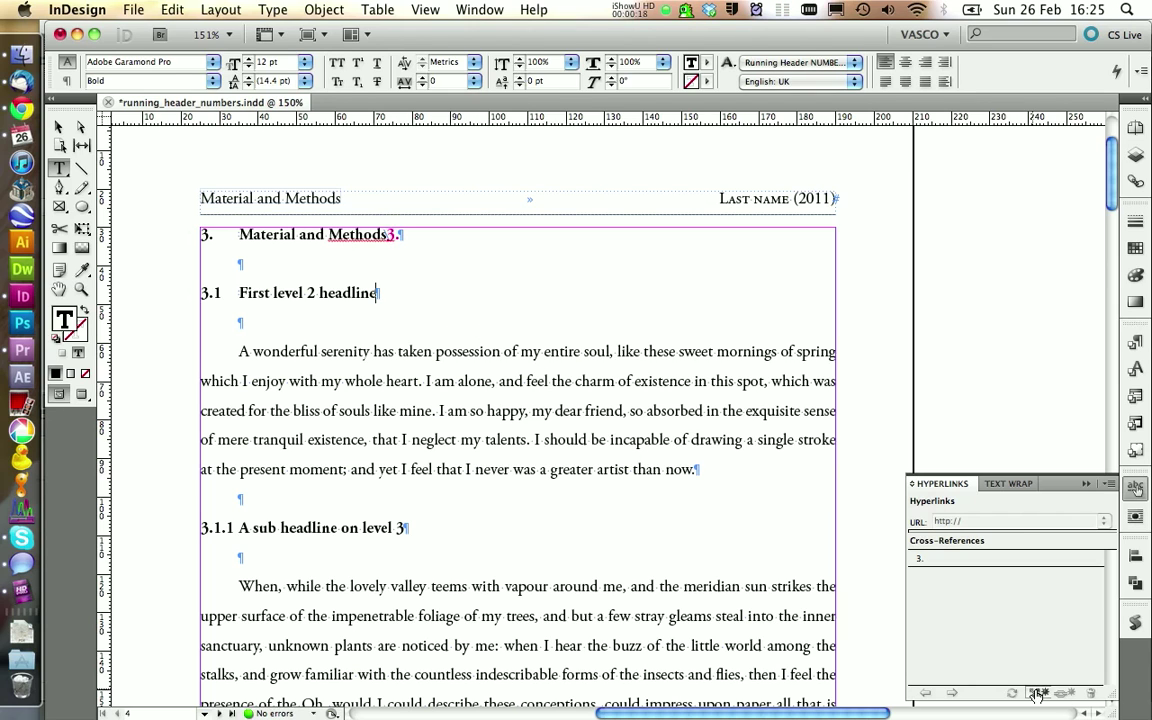
left_click(1065, 692)
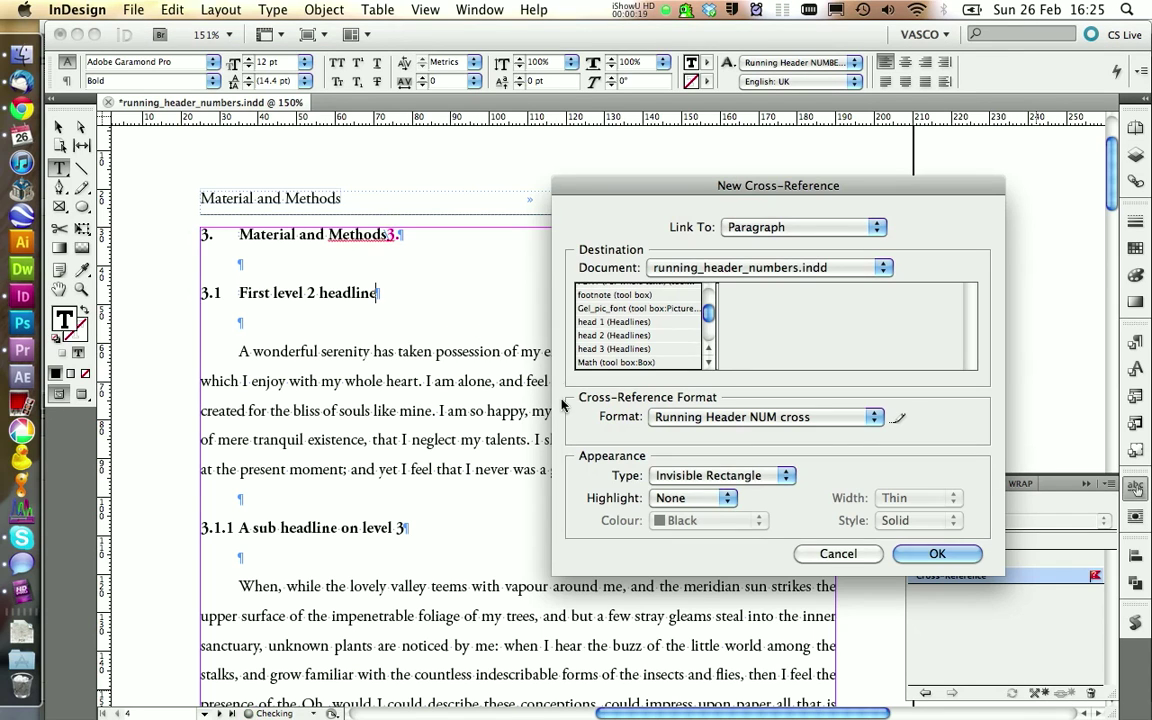
left_click(613, 335)
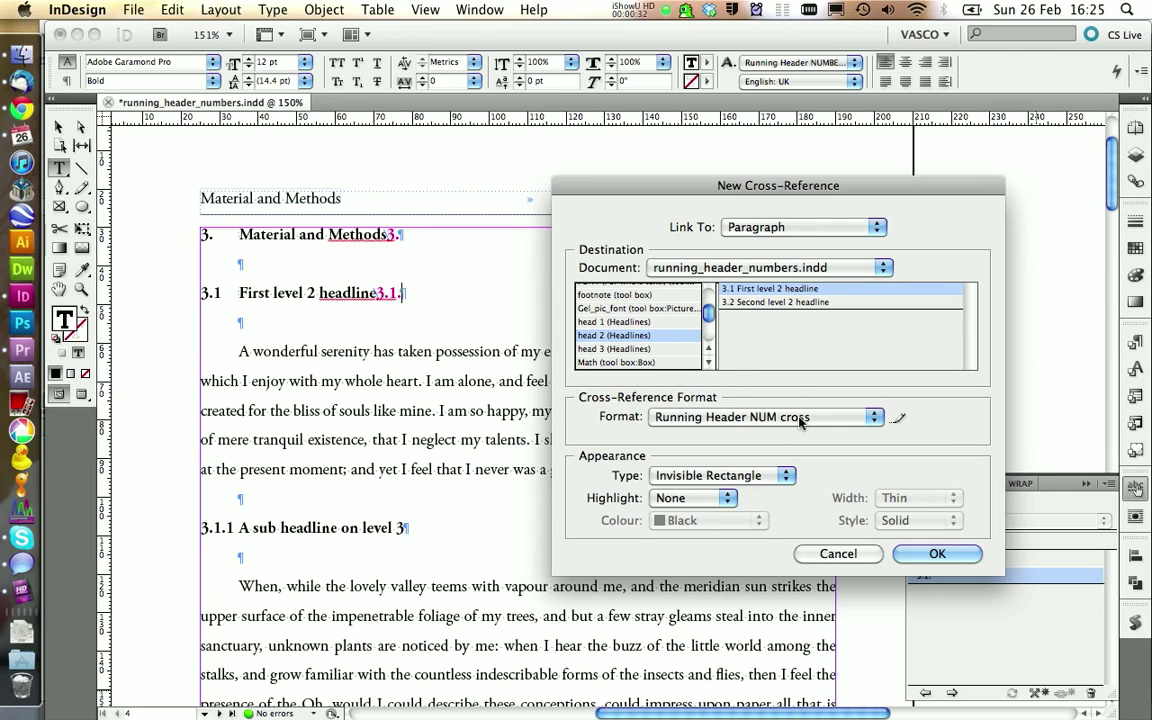
left_click(898, 420)
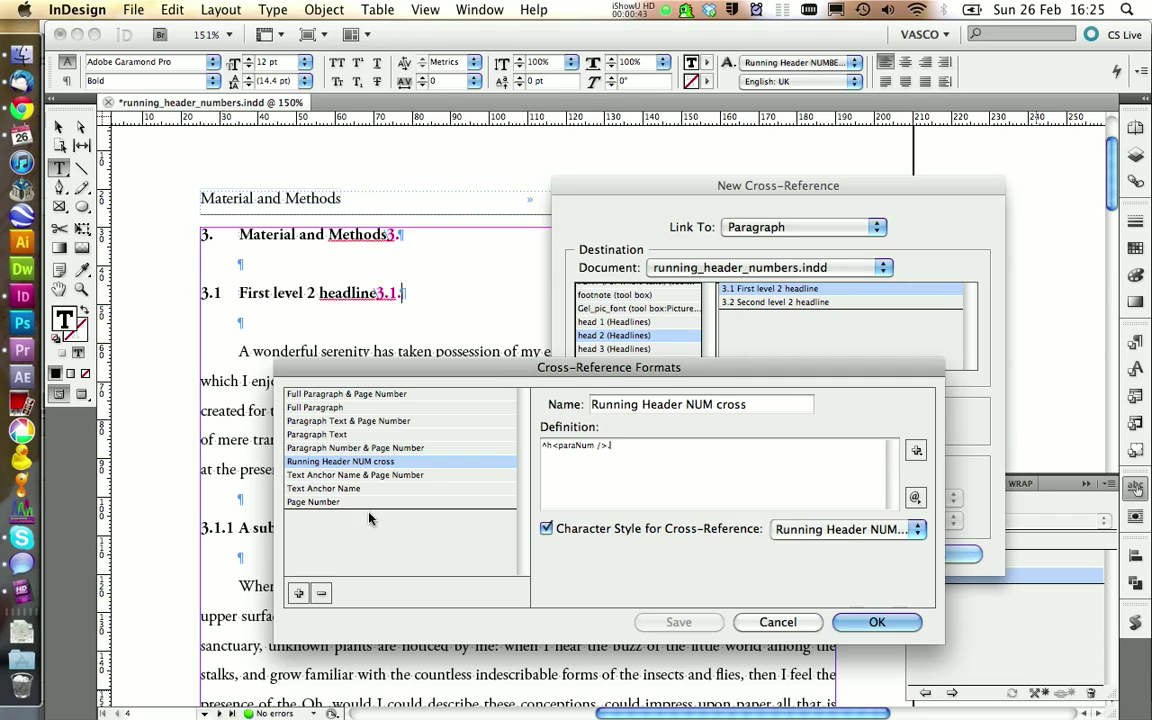
Step: Duplicate the format as Running Header NUM NO POINT, styled Running Header NUMBERS, and confirm the 3.1 cross-reference
left_click(298, 594)
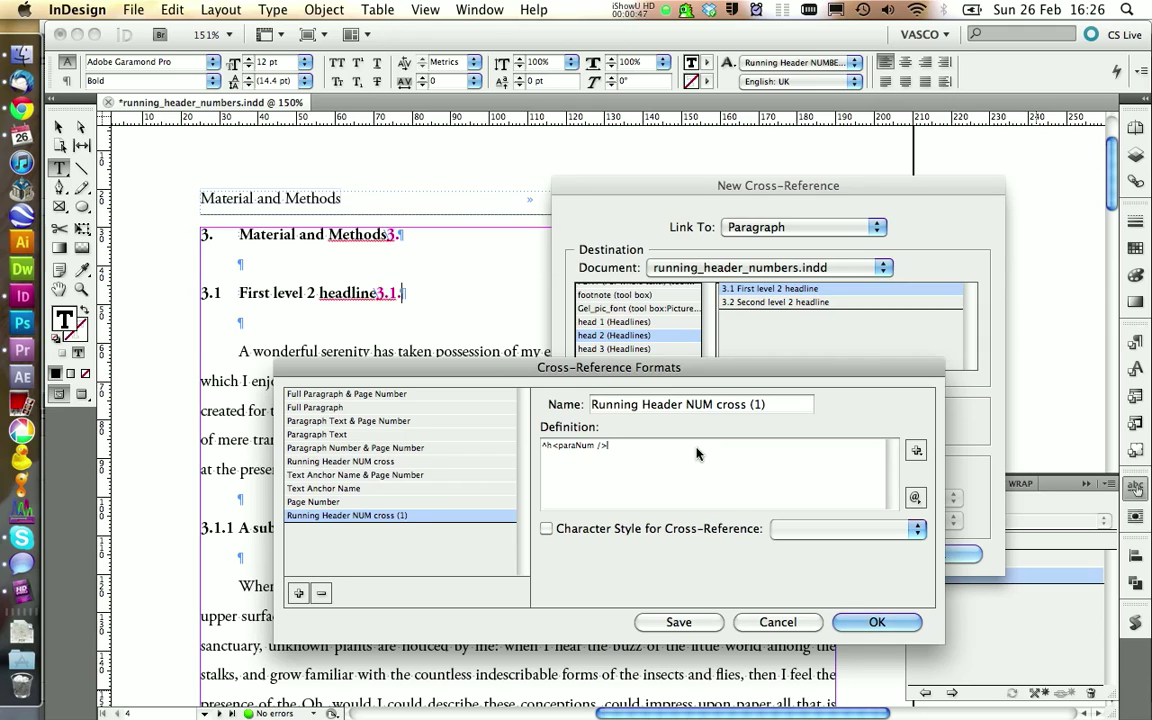
left_click_drag(716, 404, 825, 408)
key("BackSpace")
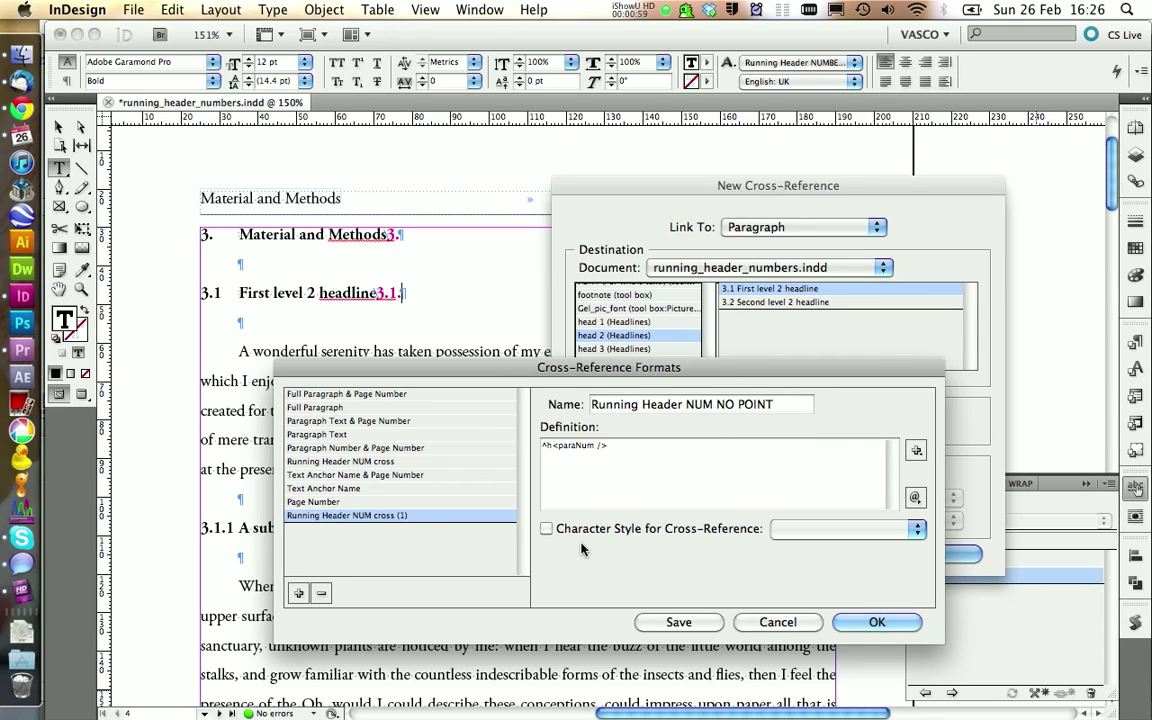
left_click(546, 528)
left_click(789, 533)
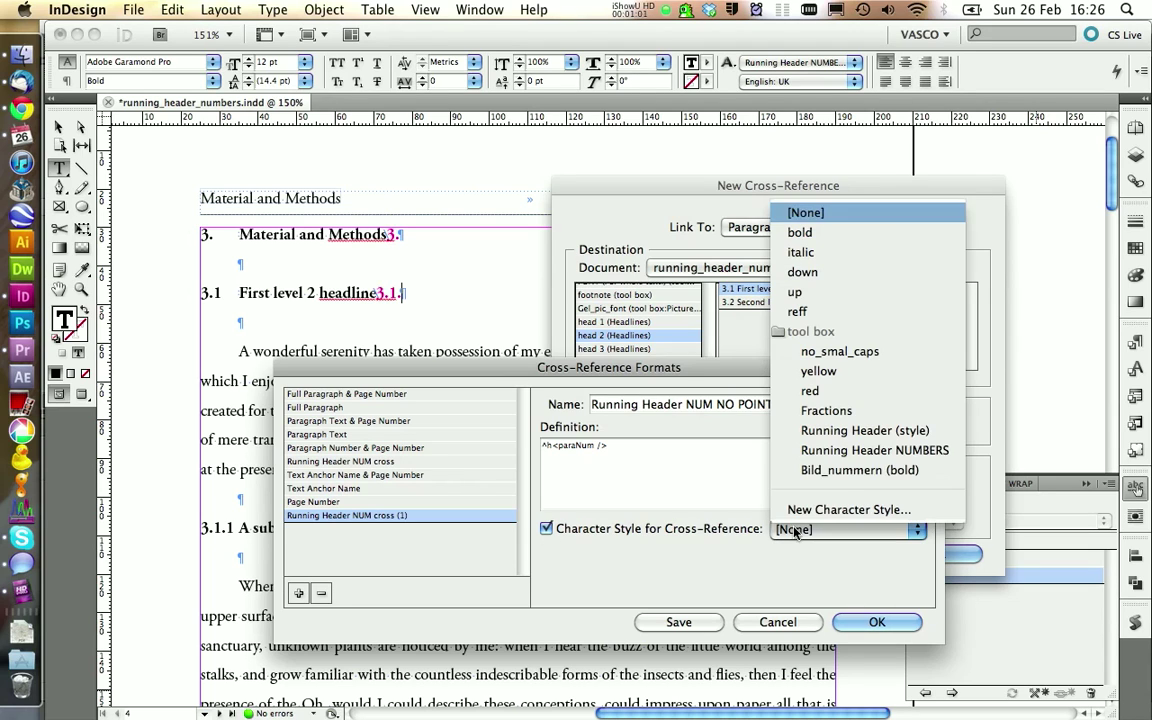
left_click(839, 452)
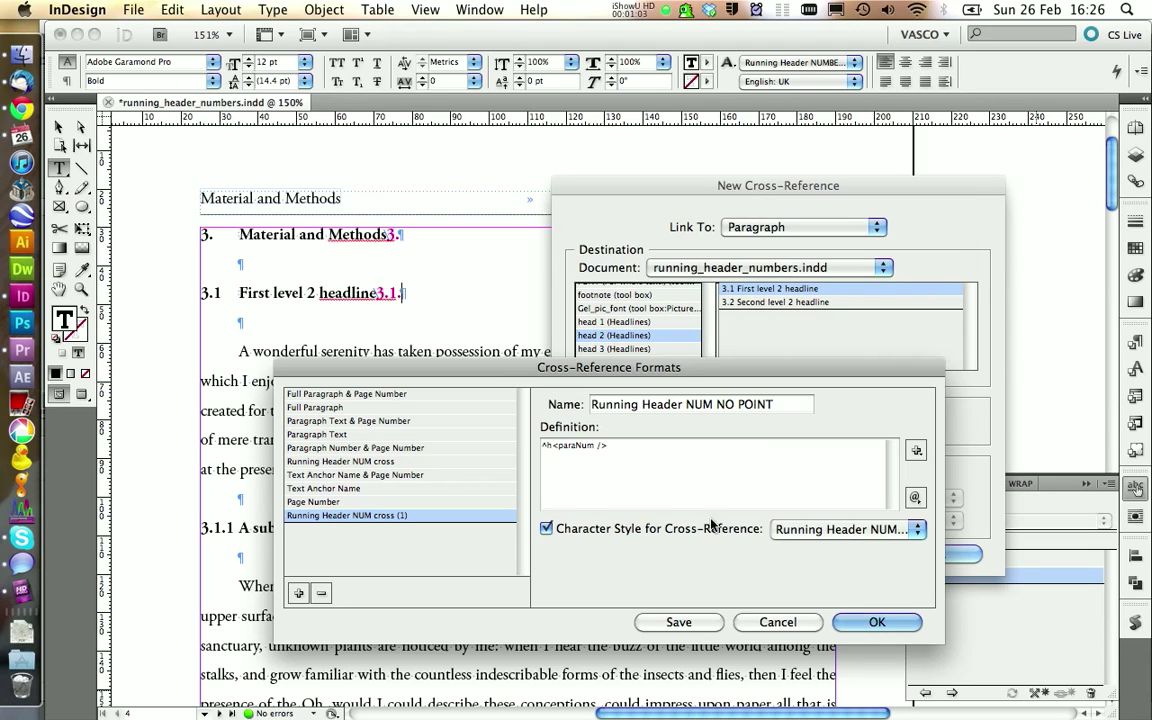
left_click(876, 625)
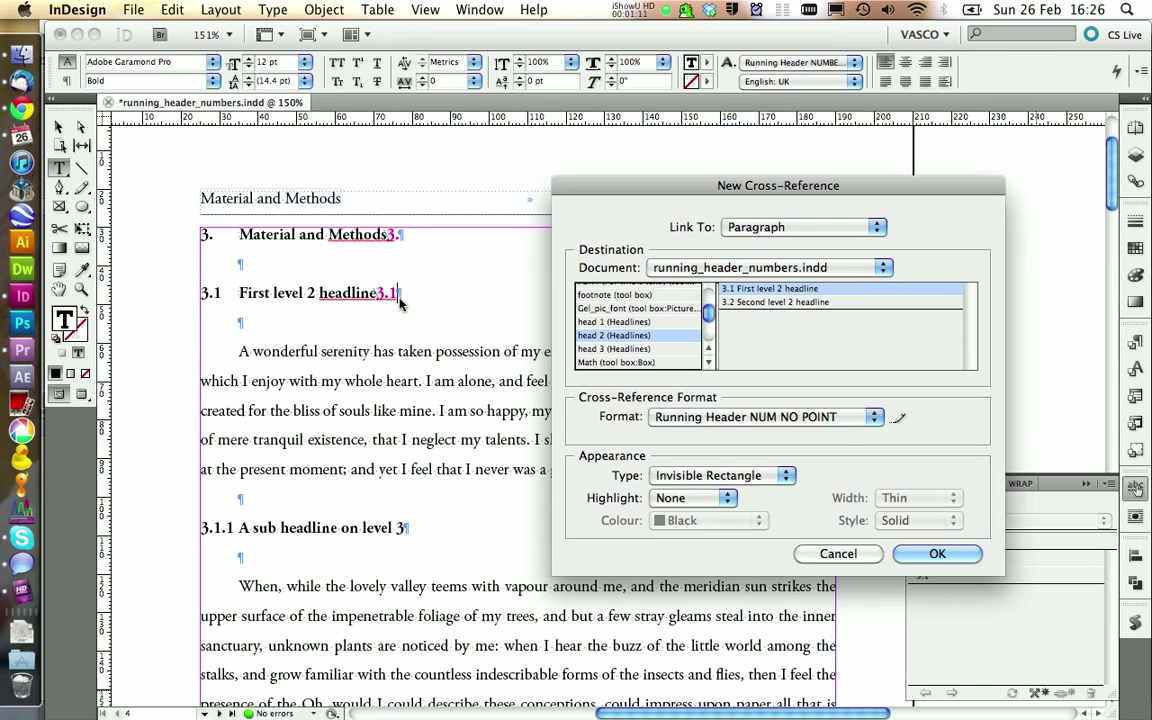
left_click(925, 556)
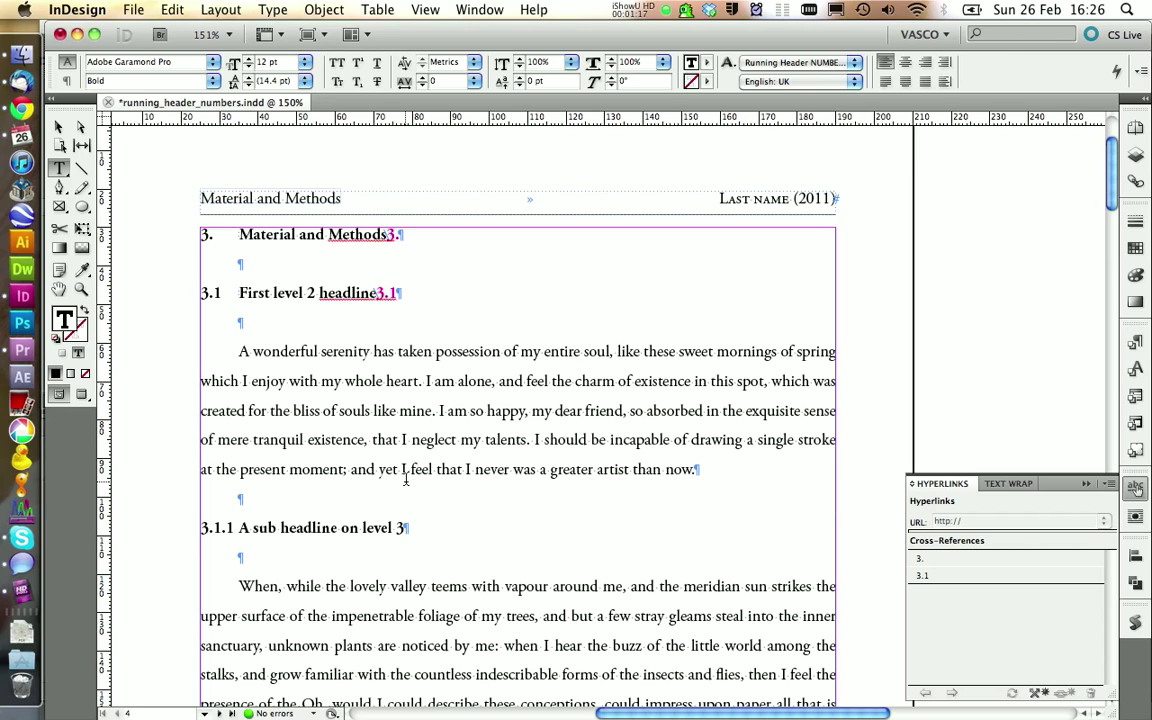
left_click(329, 528)
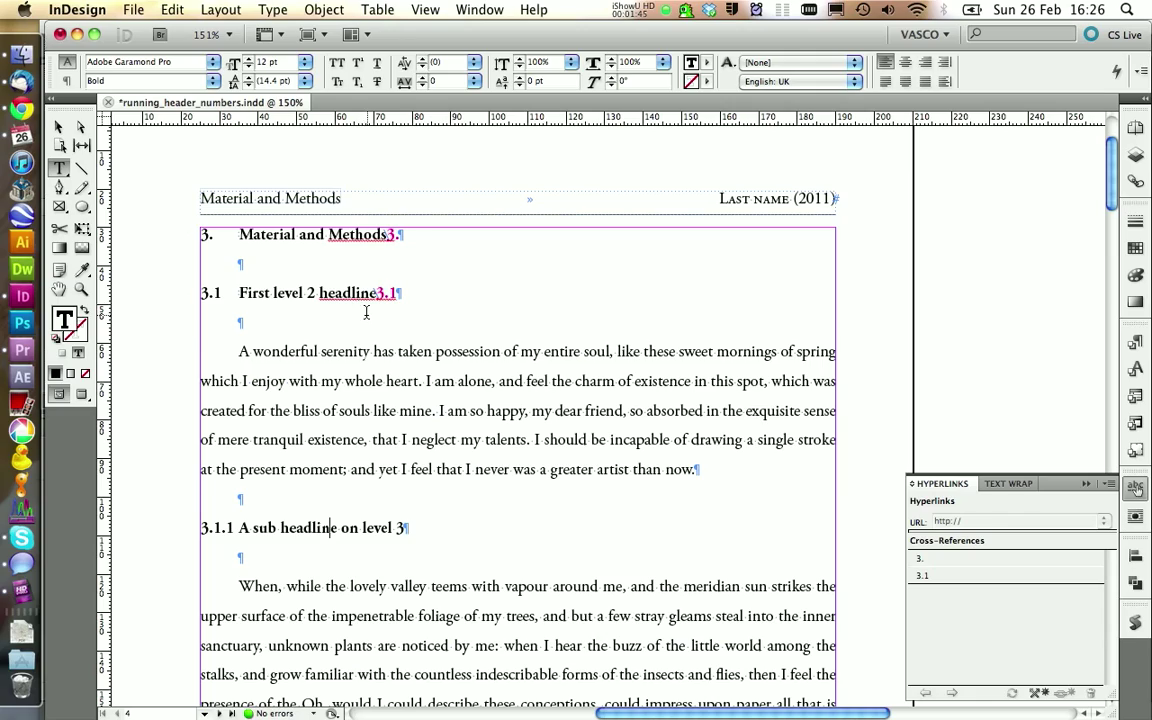
Step: On page 5, add a head 2 cross-reference pointing to the 3.2 Second level 2 headline after that heading
scroll(380, 360, "down", 2)
scroll(475, 398, "down", 6)
scroll(380, 547, "down", 8)
scroll(390, 450, "up", 2)
left_click(395, 400)
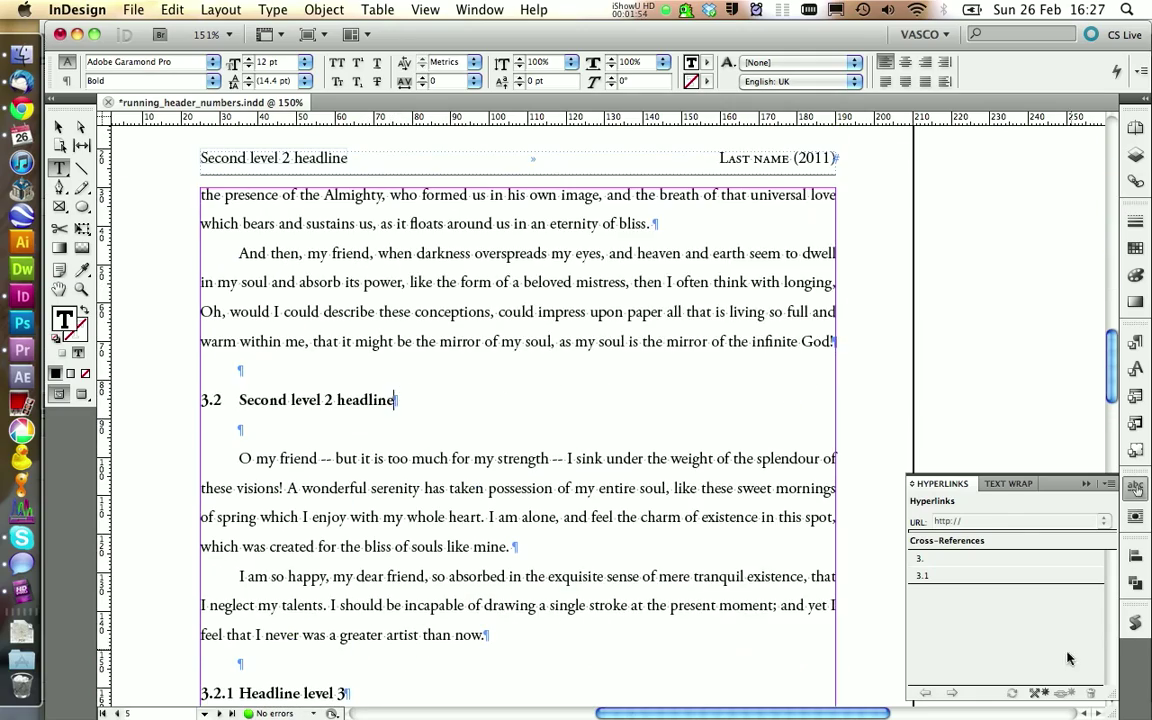
left_click(1064, 692)
left_click(614, 335)
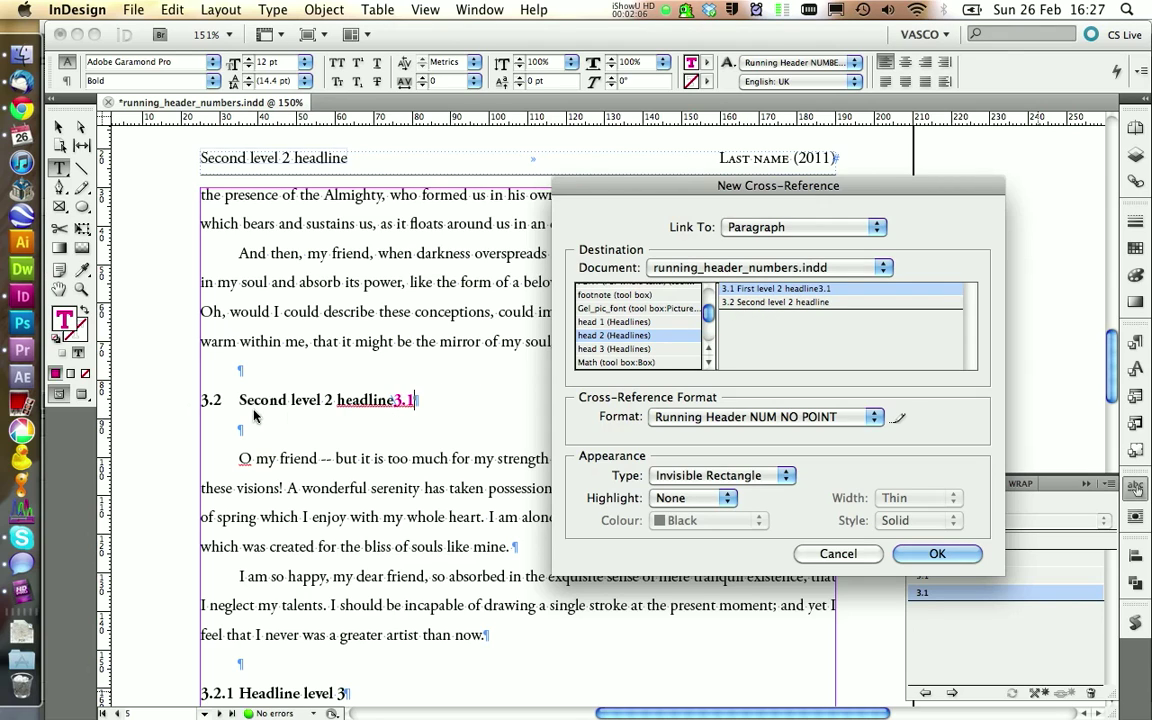
left_click(770, 301)
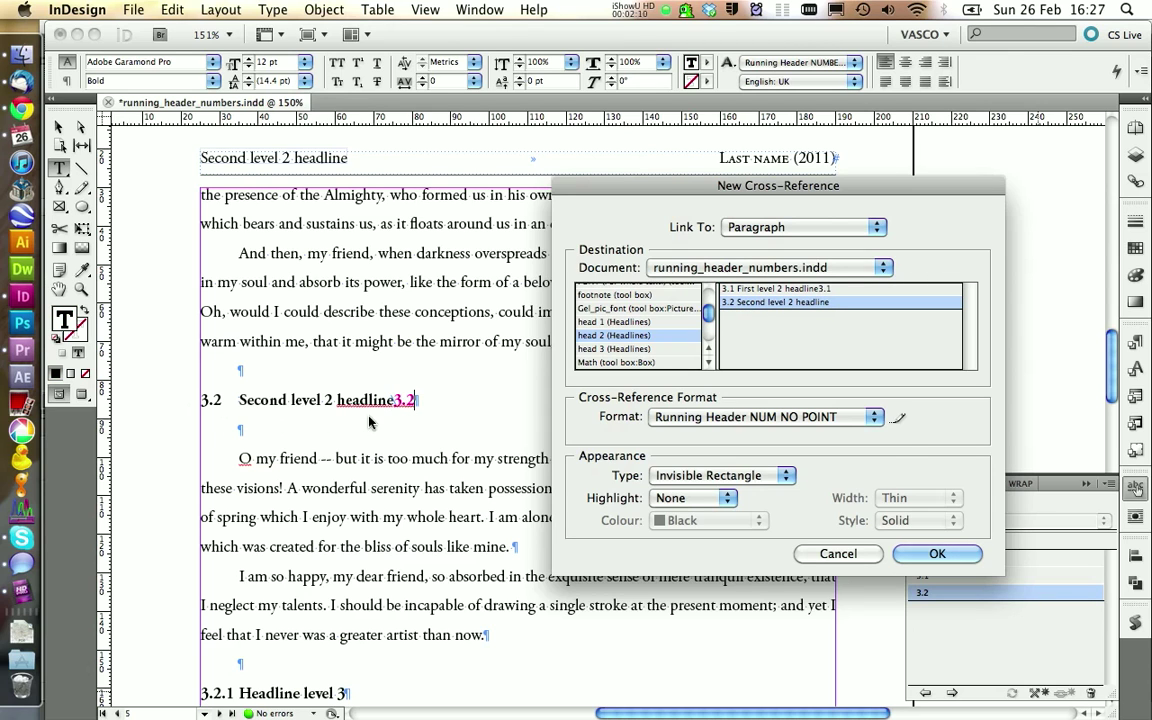
key("Return")
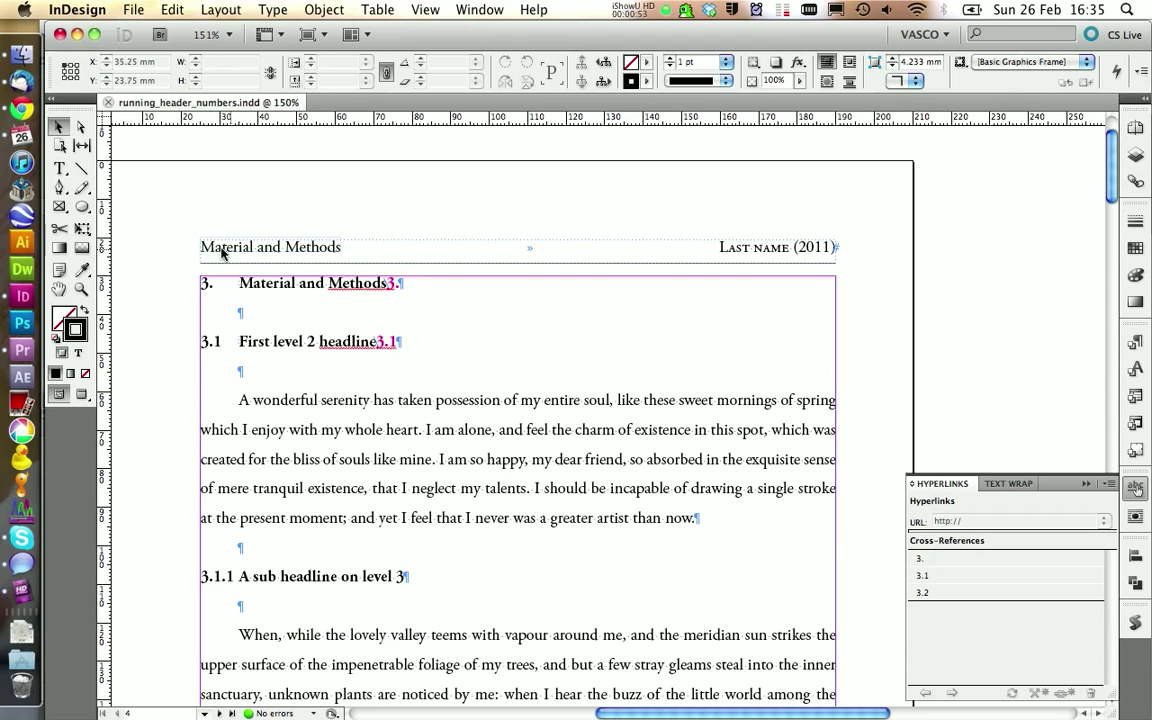
left_click(239, 12)
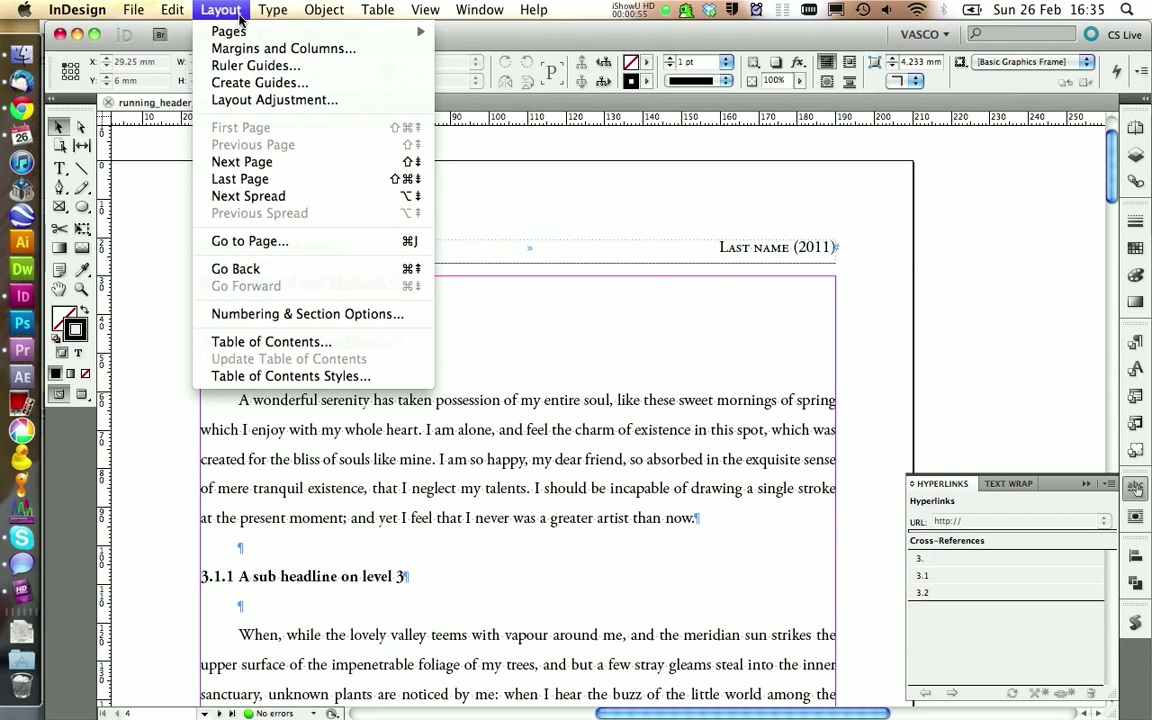
mouse_move(272, 9)
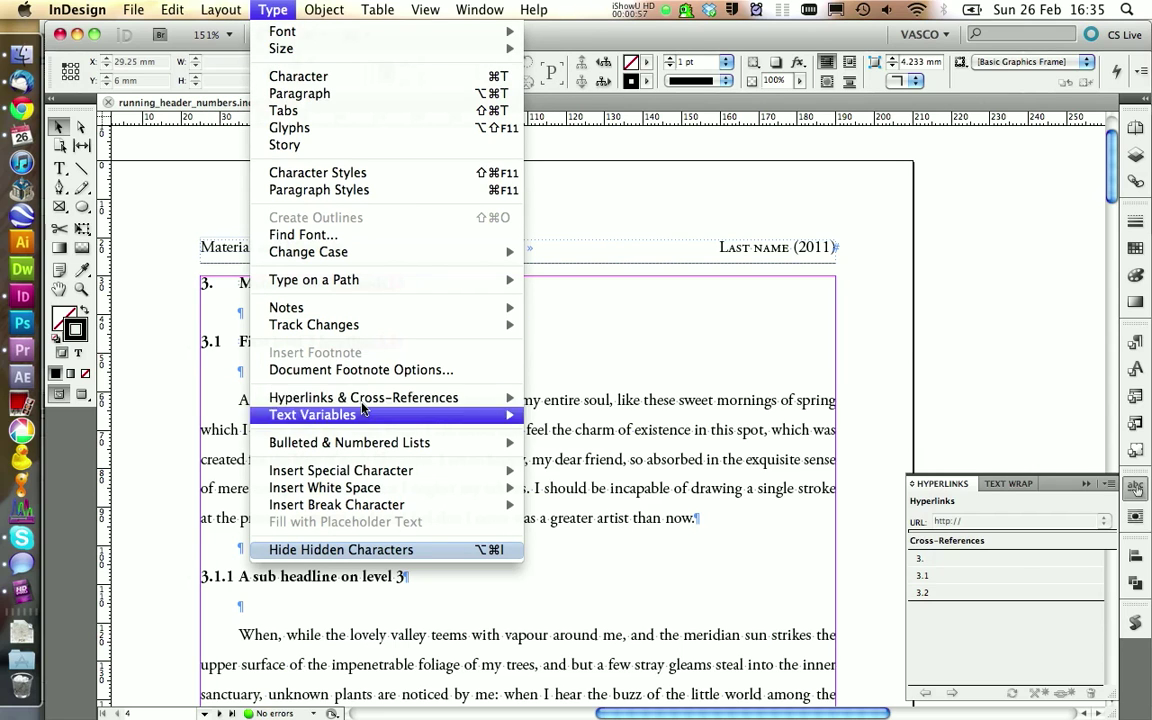
Step: Define text variable Running Header NUMBERS, type Running Header (Character Style), tracking the Running Header NUMBERS style
mouse_move(312, 414)
left_click(550, 421)
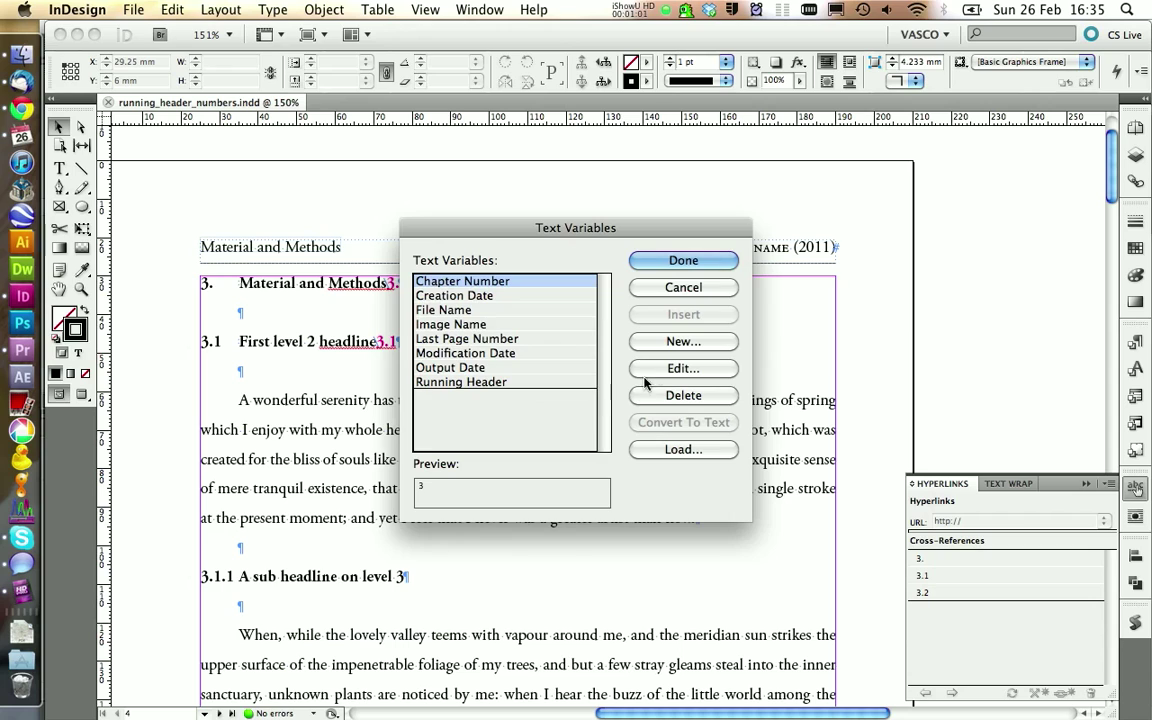
left_click(670, 342)
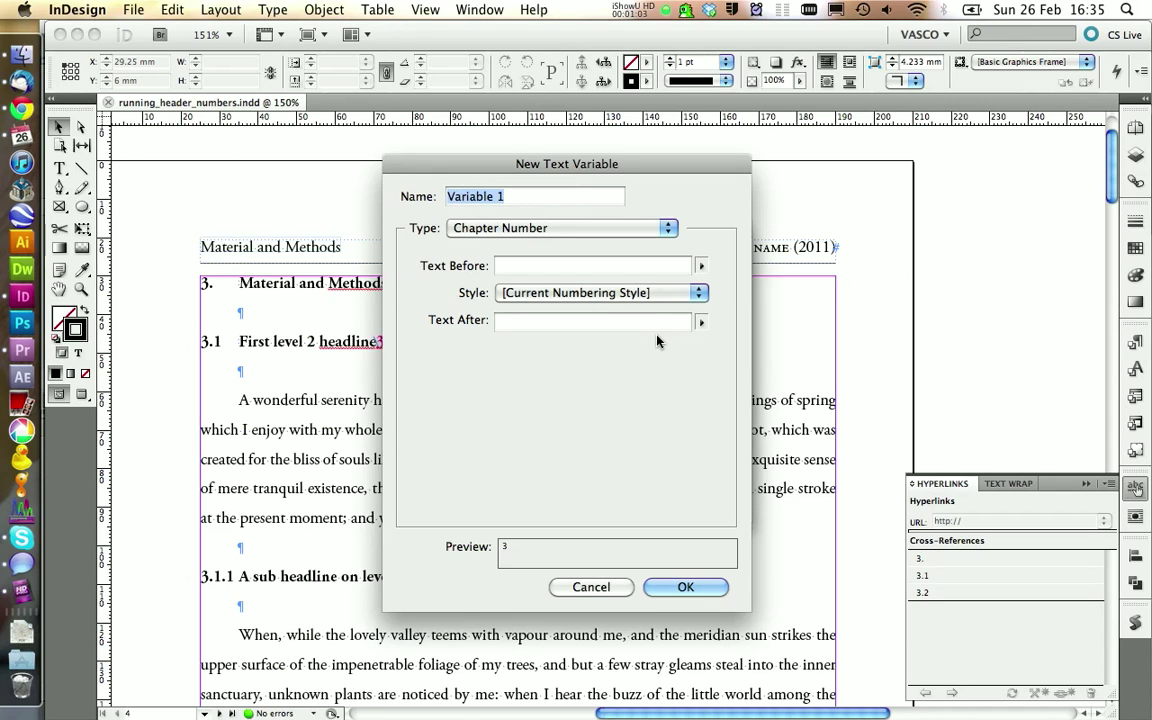
type("Running")
type(" Header NUMBERS")
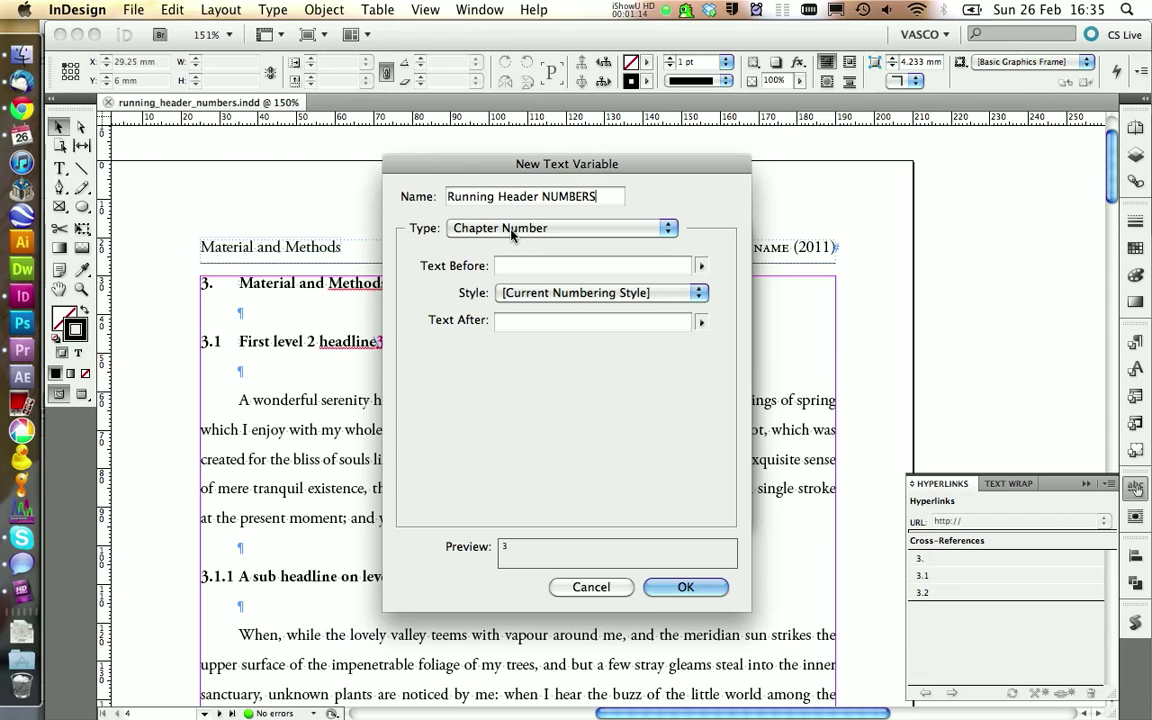
left_click(505, 228)
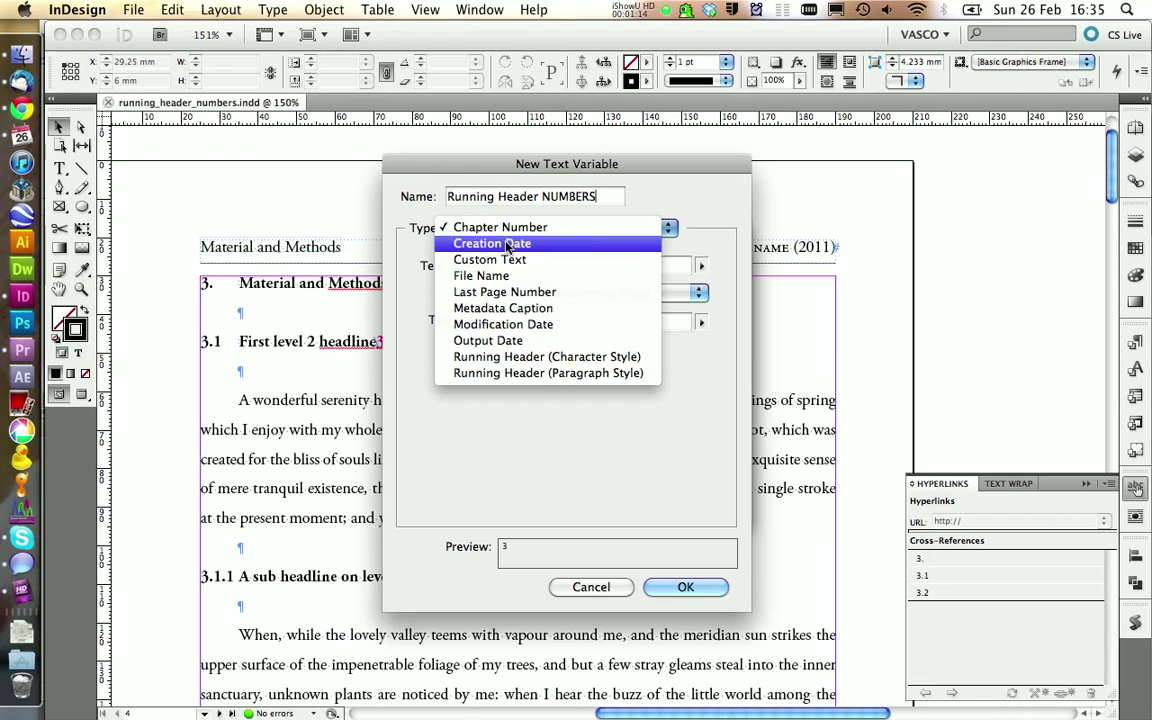
left_click(540, 357)
left_click(563, 264)
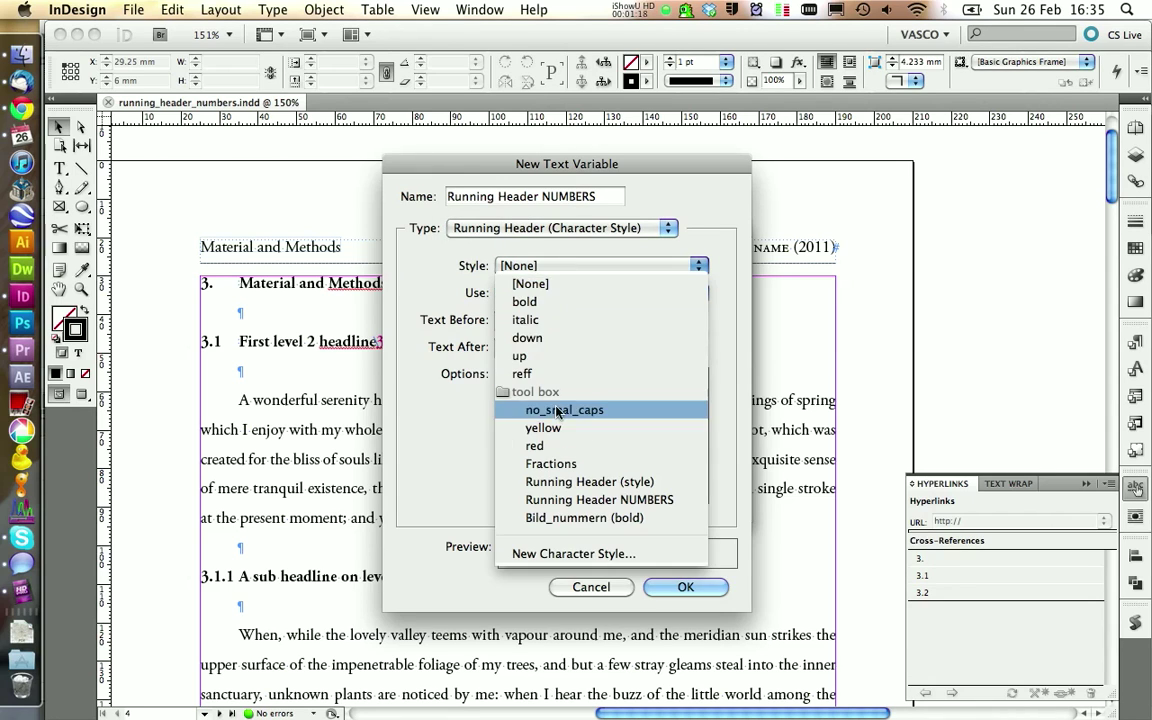
left_click(567, 503)
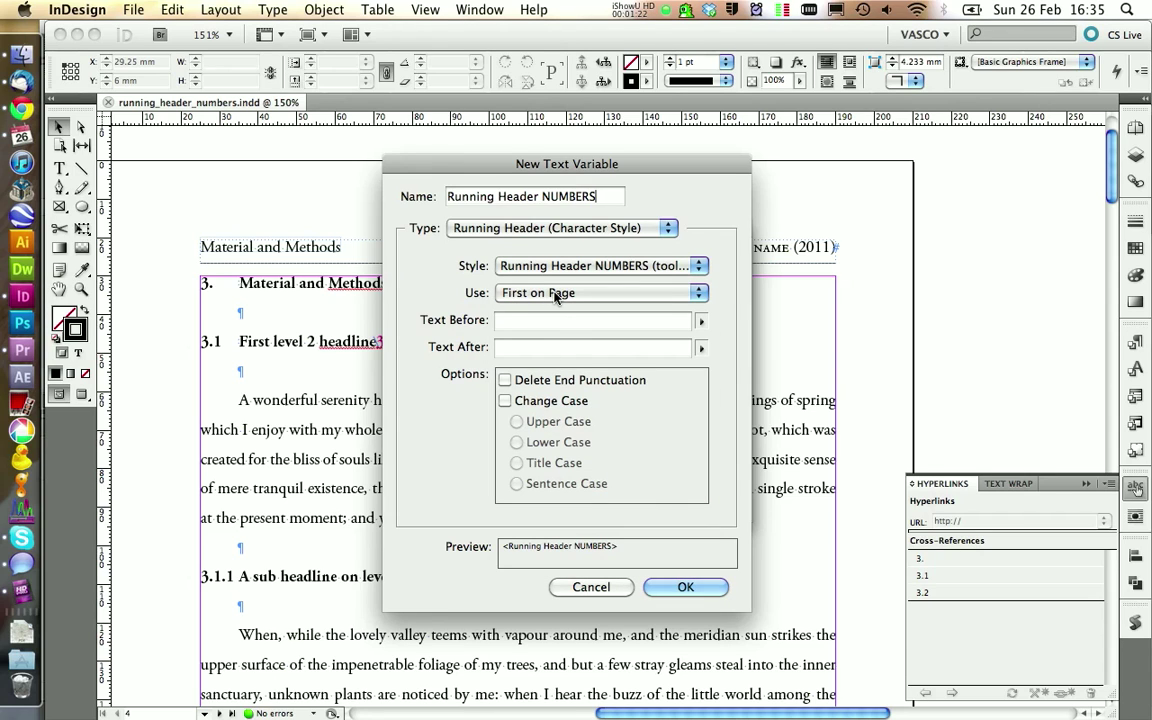
left_click(685, 588)
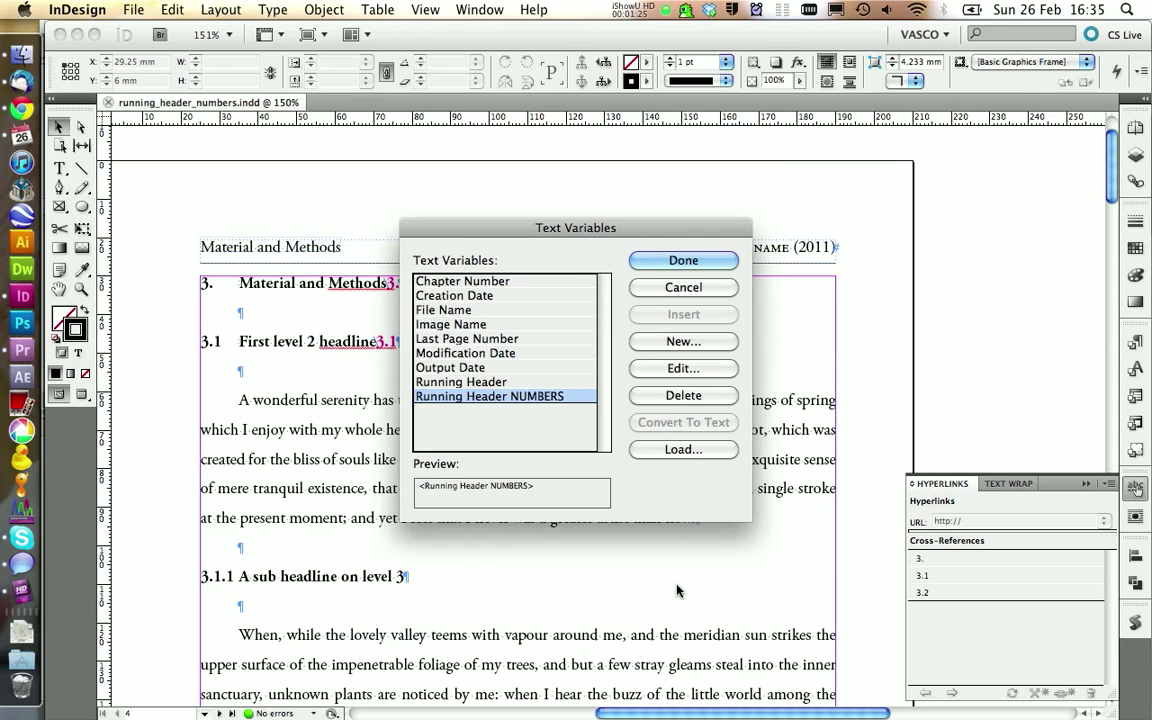
left_click(690, 260)
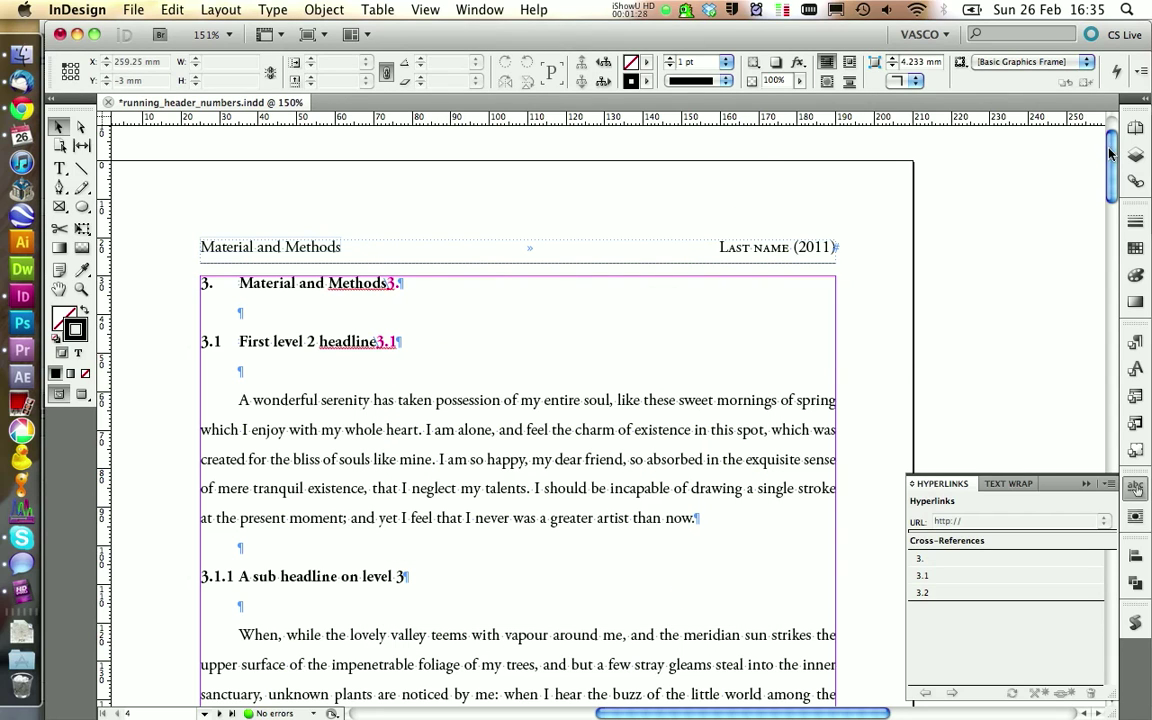
Step: On A-Master, add a tab and the Running Header NUMBERS variable at the header's start, then check page 4
left_click(1132, 129)
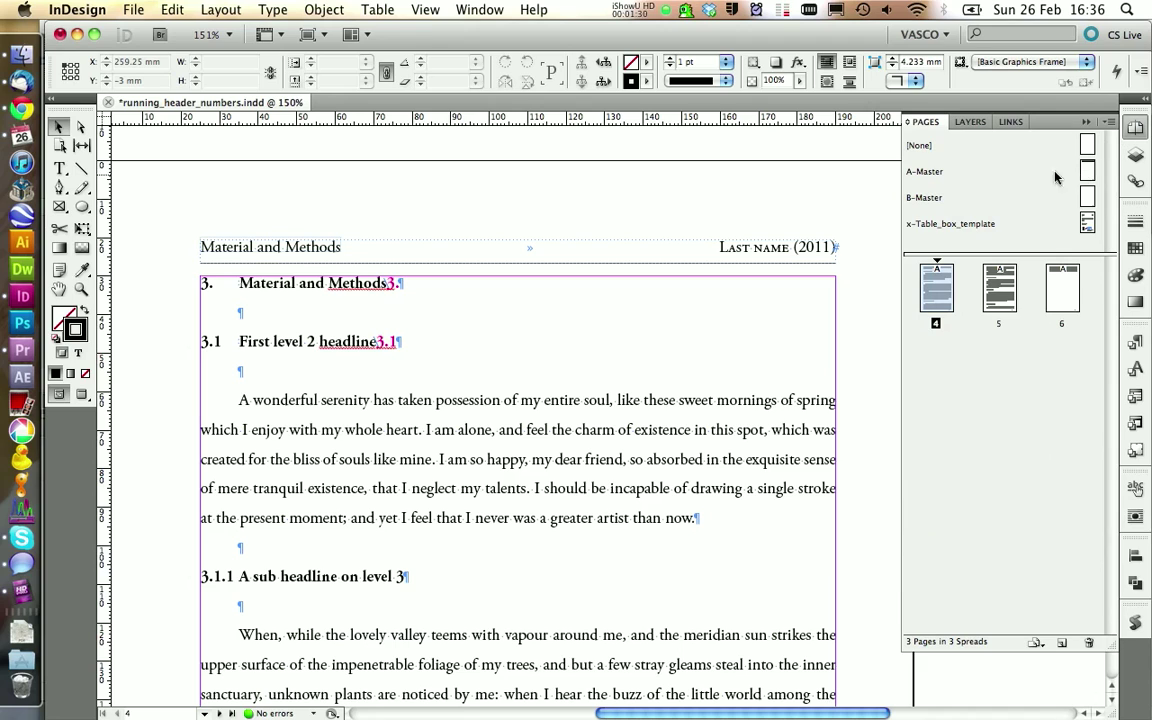
double_click(930, 172)
left_click(320, 249)
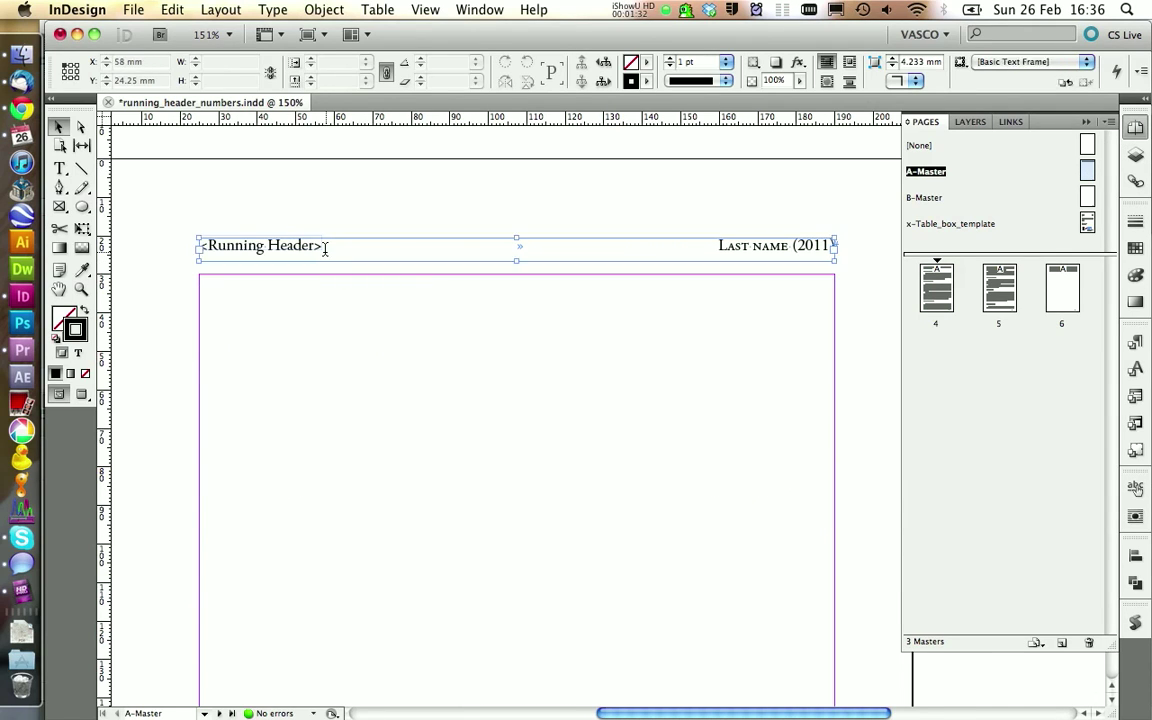
double_click(323, 248)
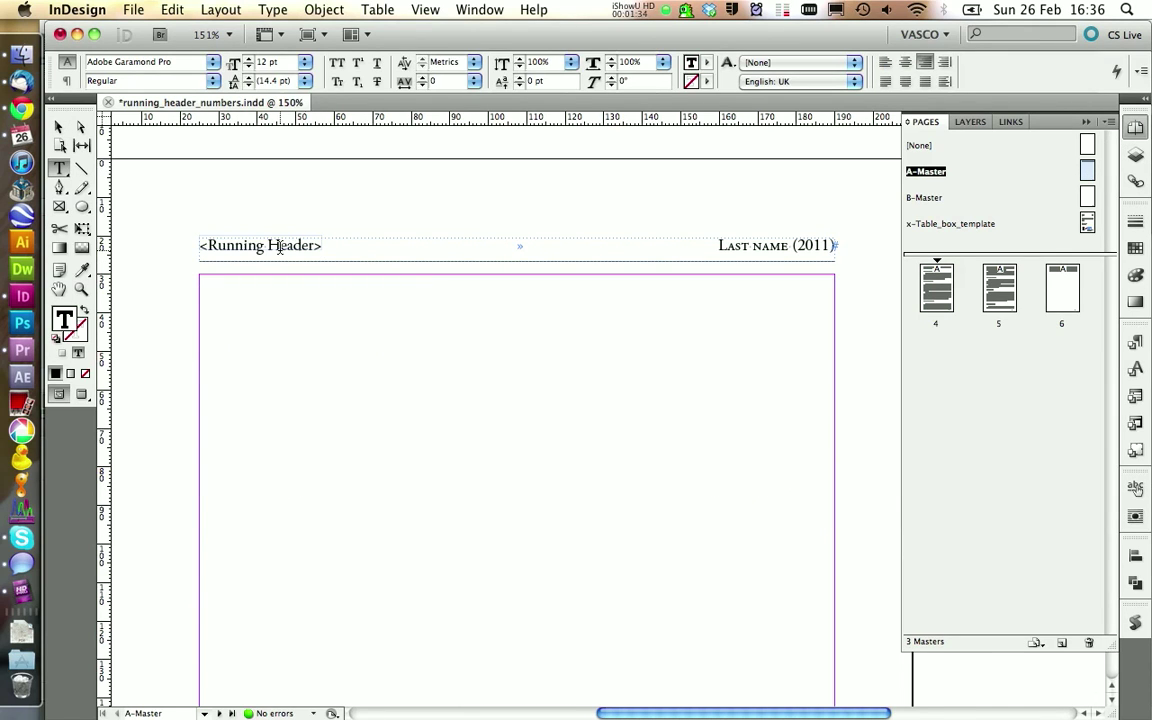
key("Tab")
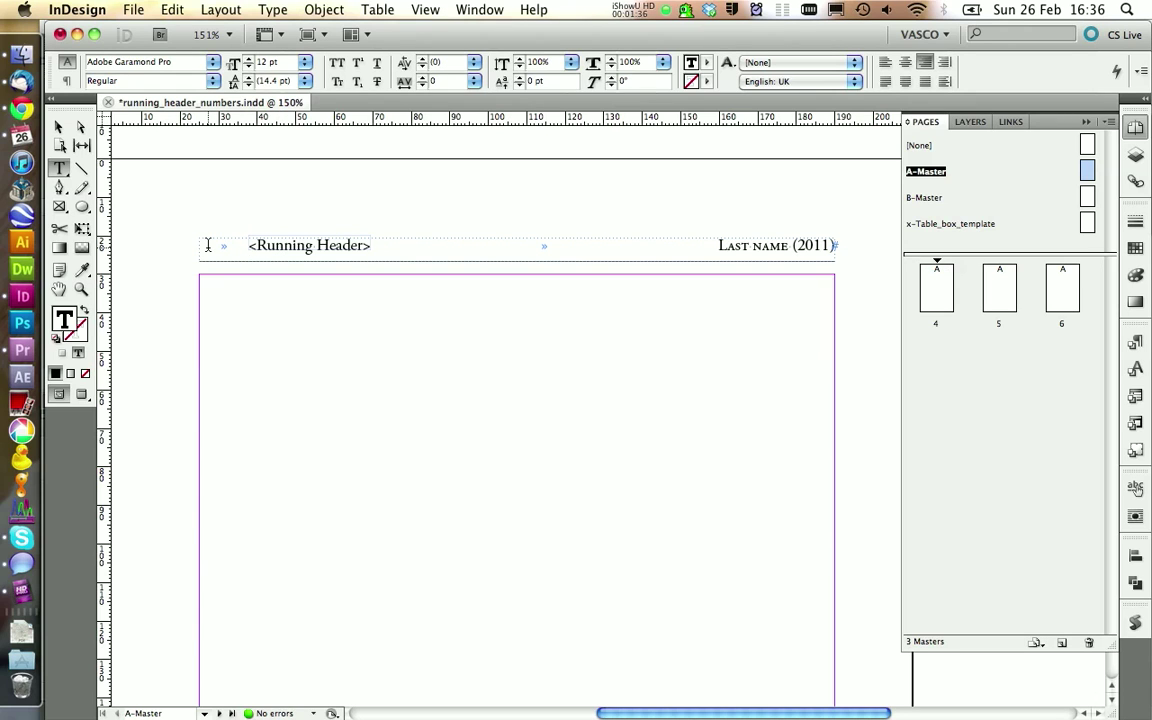
right_click(208, 245)
mouse_move(294, 542)
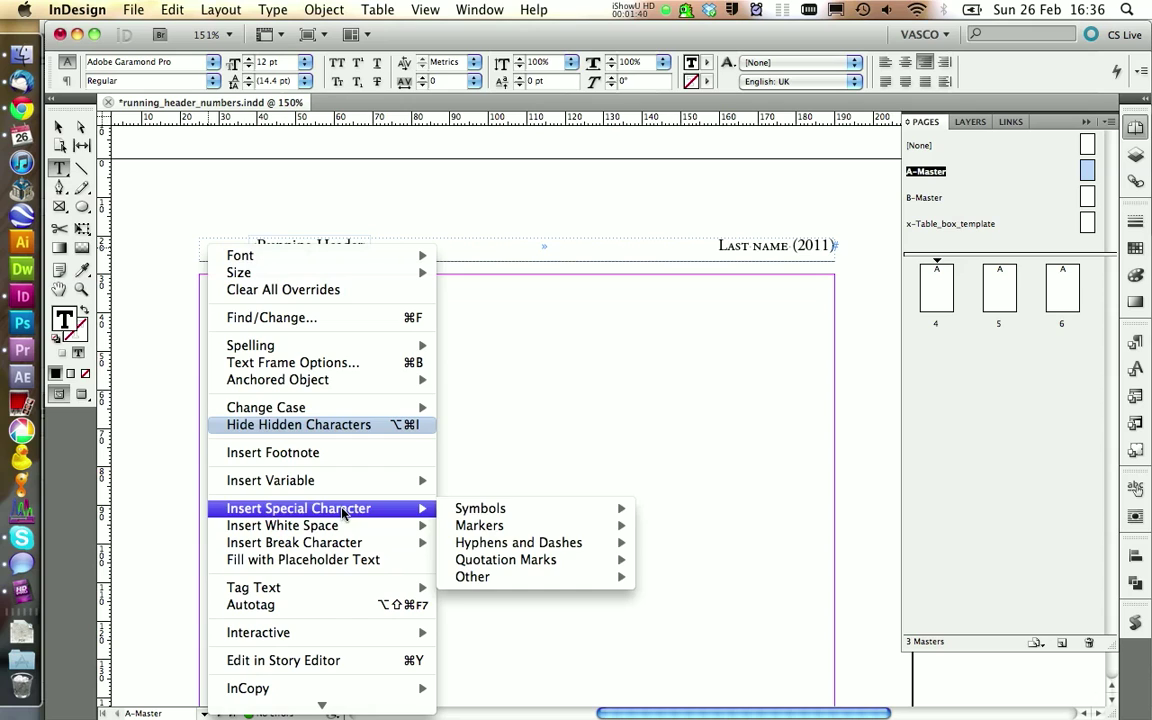
mouse_move(270, 481)
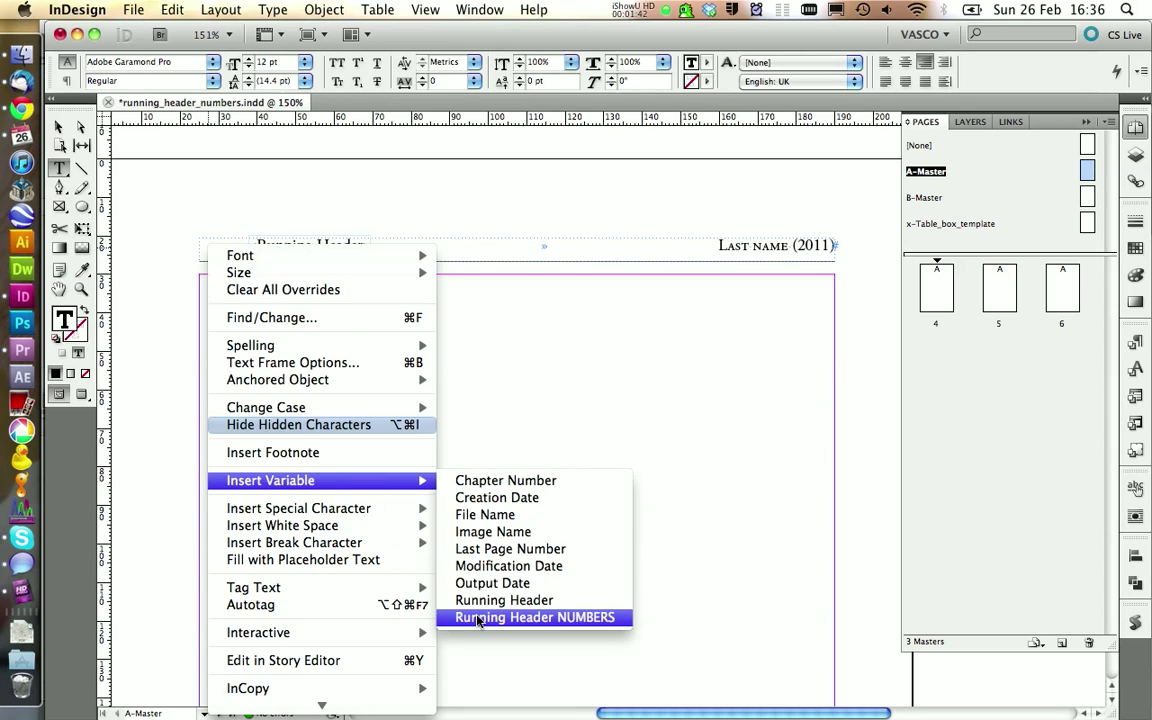
left_click(478, 618)
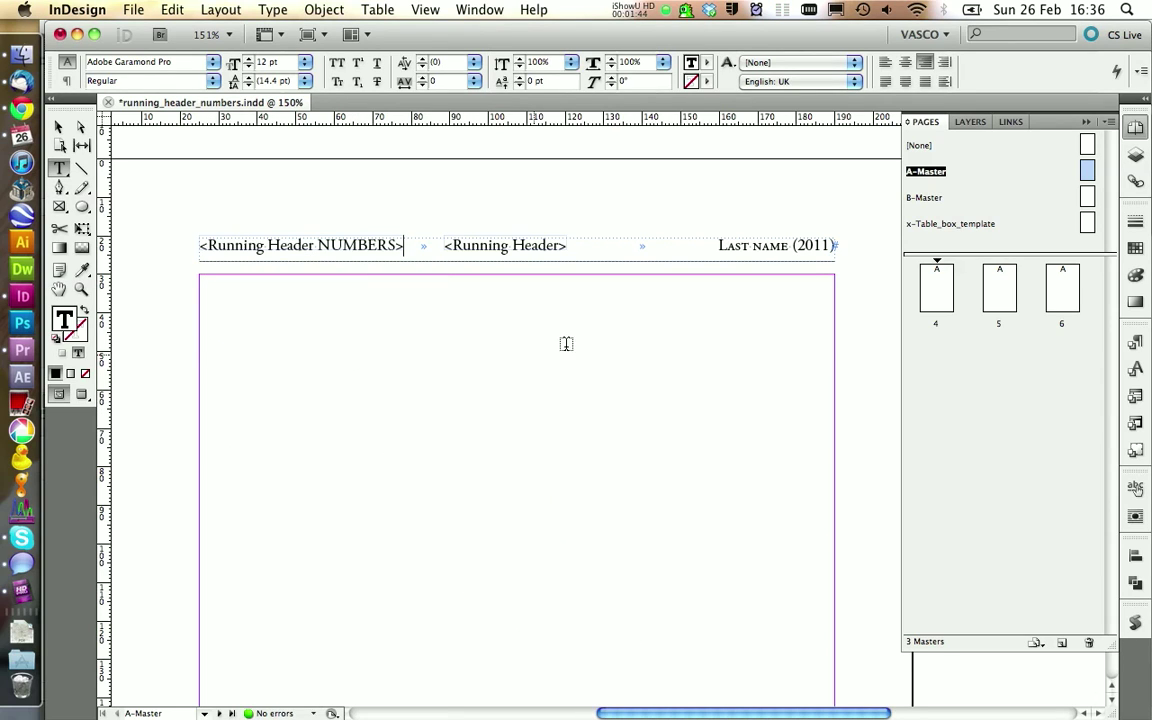
key("shift+ctrl+Page_Up")
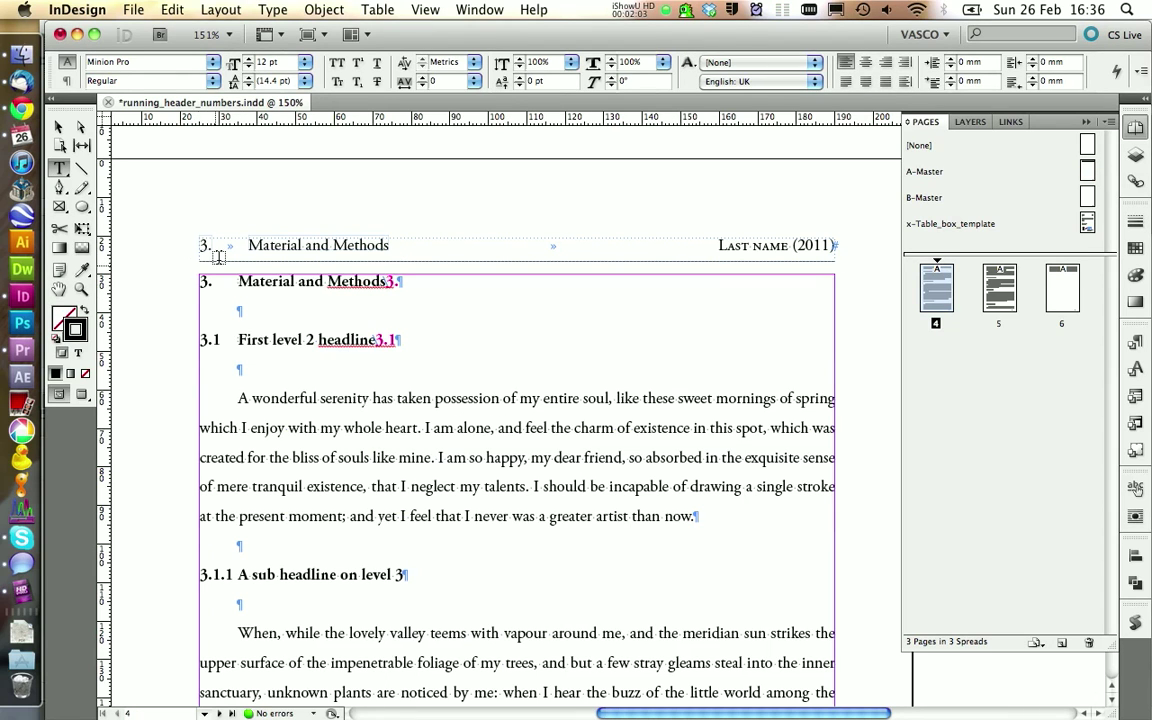
Step: Scroll down to page 5 to check its header reads '3.2 Second level 2 headline'
scroll(216, 276, "down", 5)
scroll(216, 276, "down", 3)
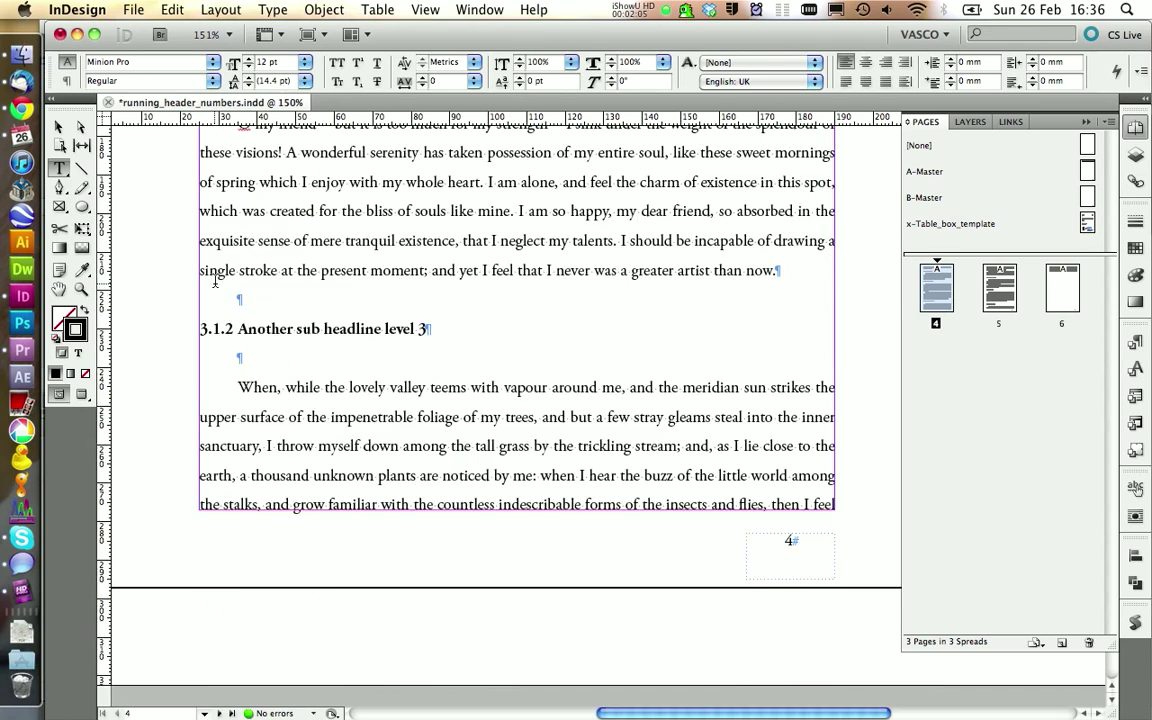
scroll(216, 280, "down", 4)
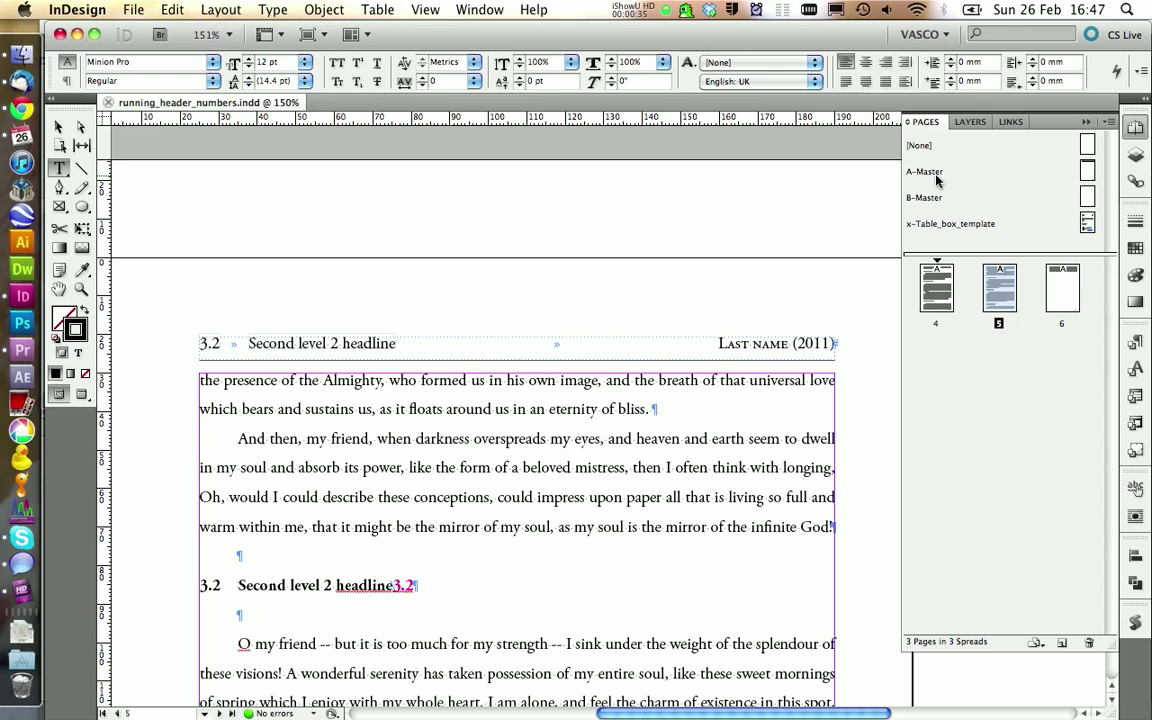
Step: Create a new paragraph style named 'Running Header' from the A-Master header text
double_click(920, 174)
scroll(498, 329, "down", 5)
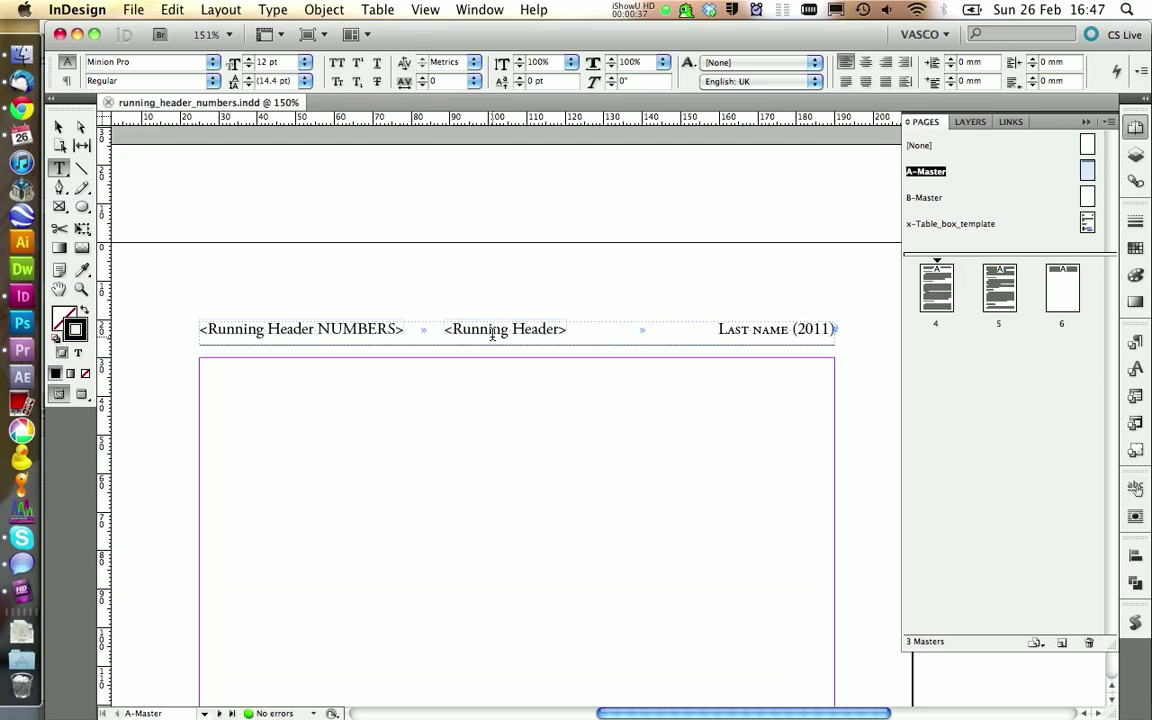
left_click_drag(588, 323, 200, 329)
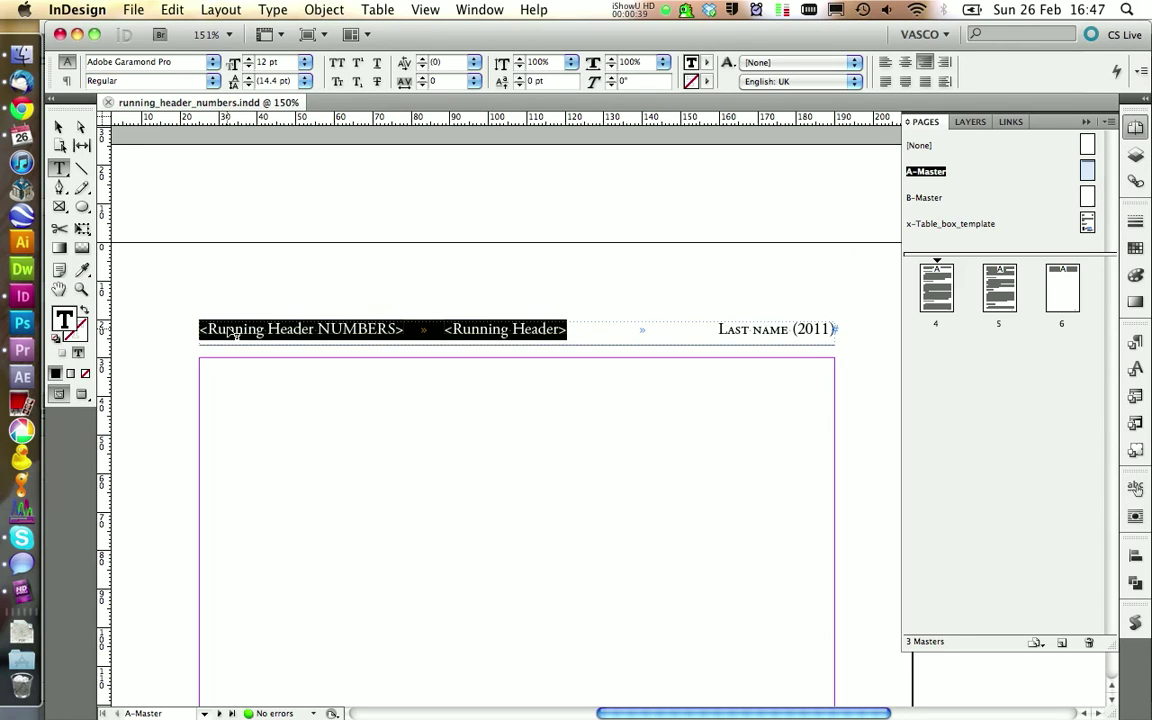
left_click(1136, 343)
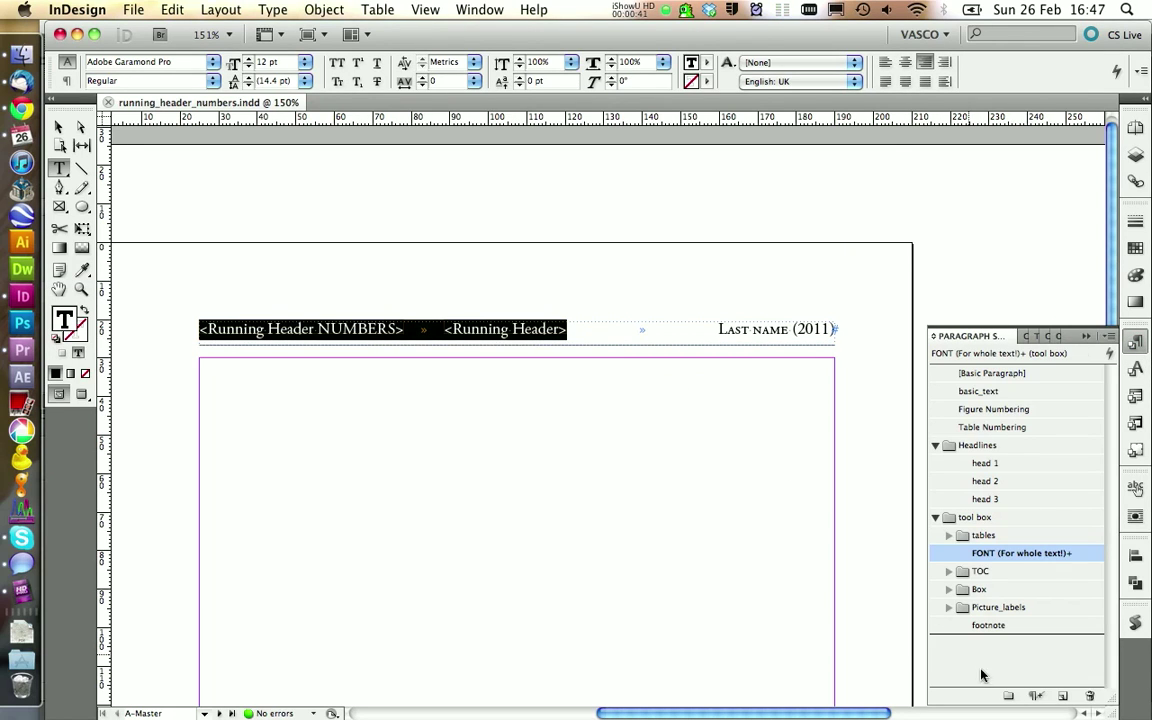
left_click(1035, 696)
double_click(1008, 571)
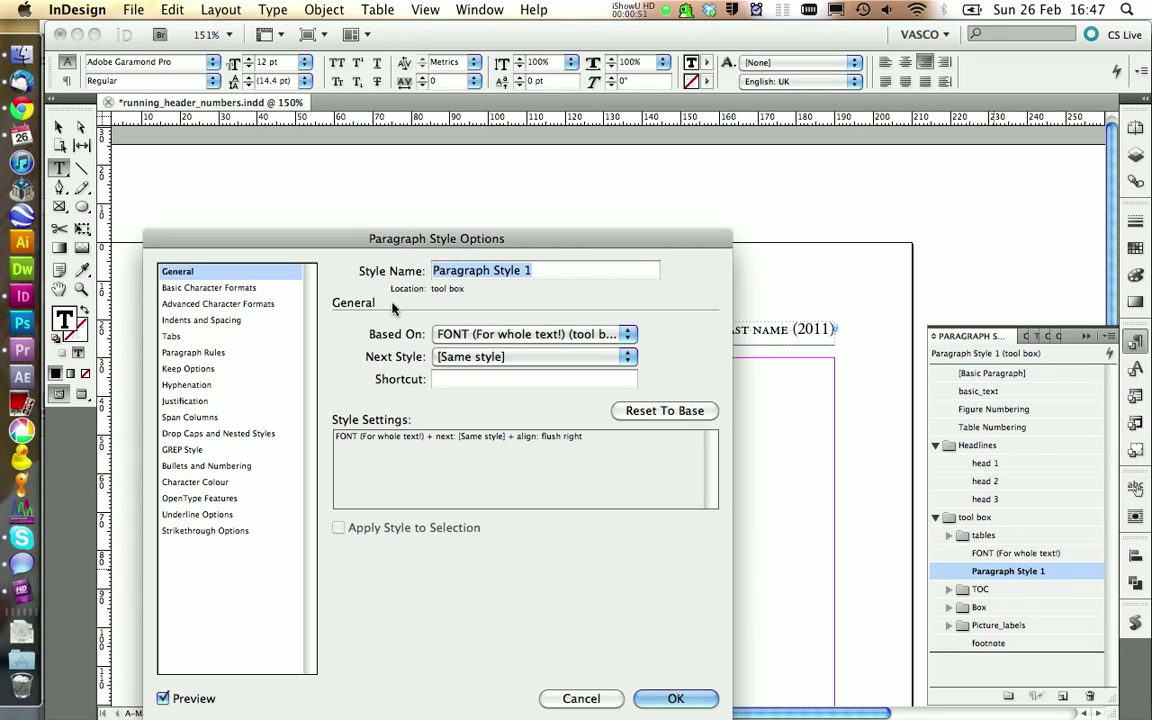
type("Running Header")
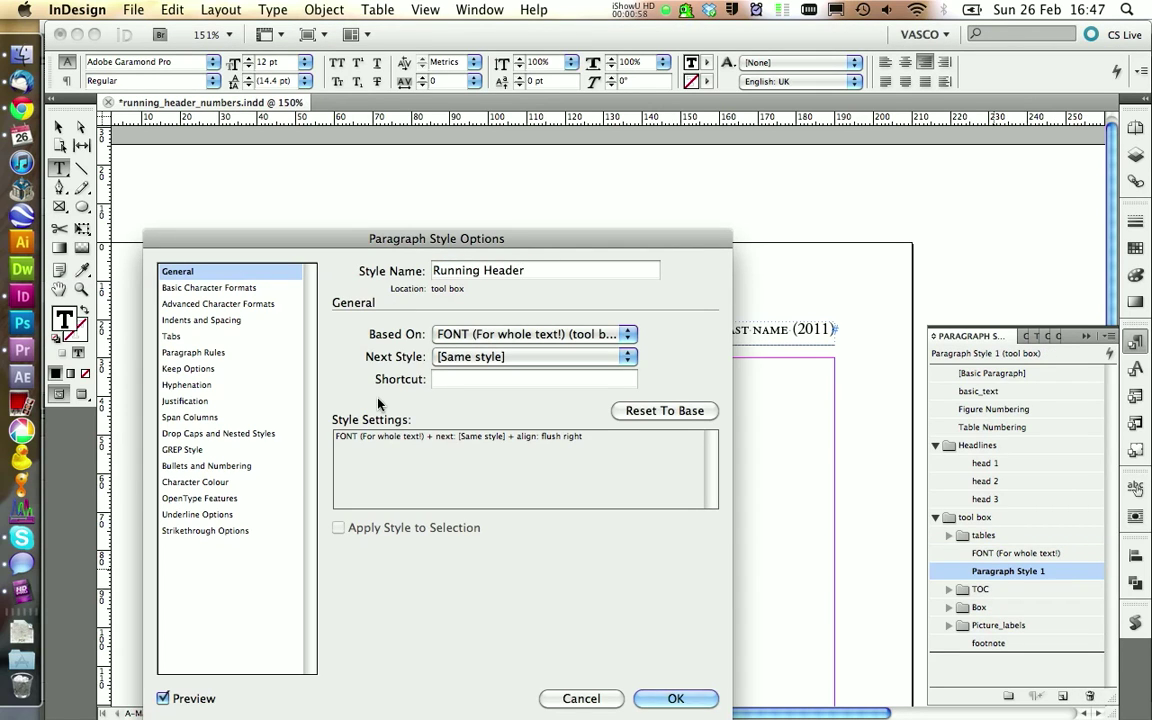
Step: Give the Running Header style a right-aligned tab stop at 10 mm
left_click(200, 336)
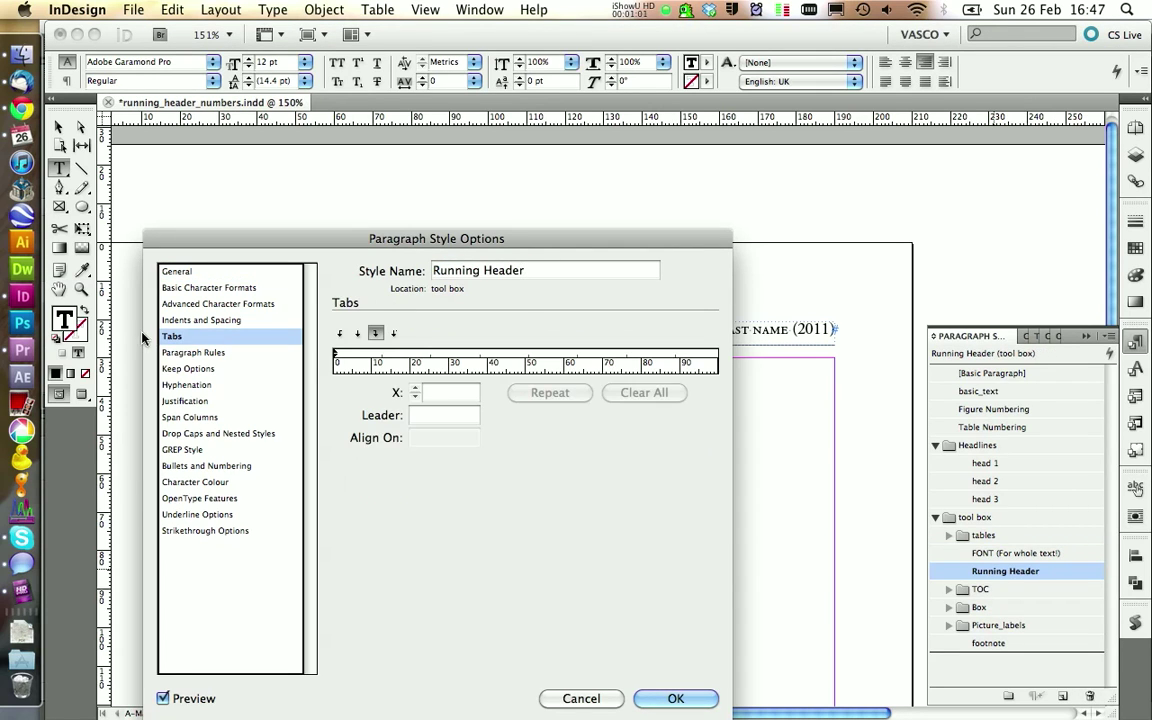
left_click(378, 334)
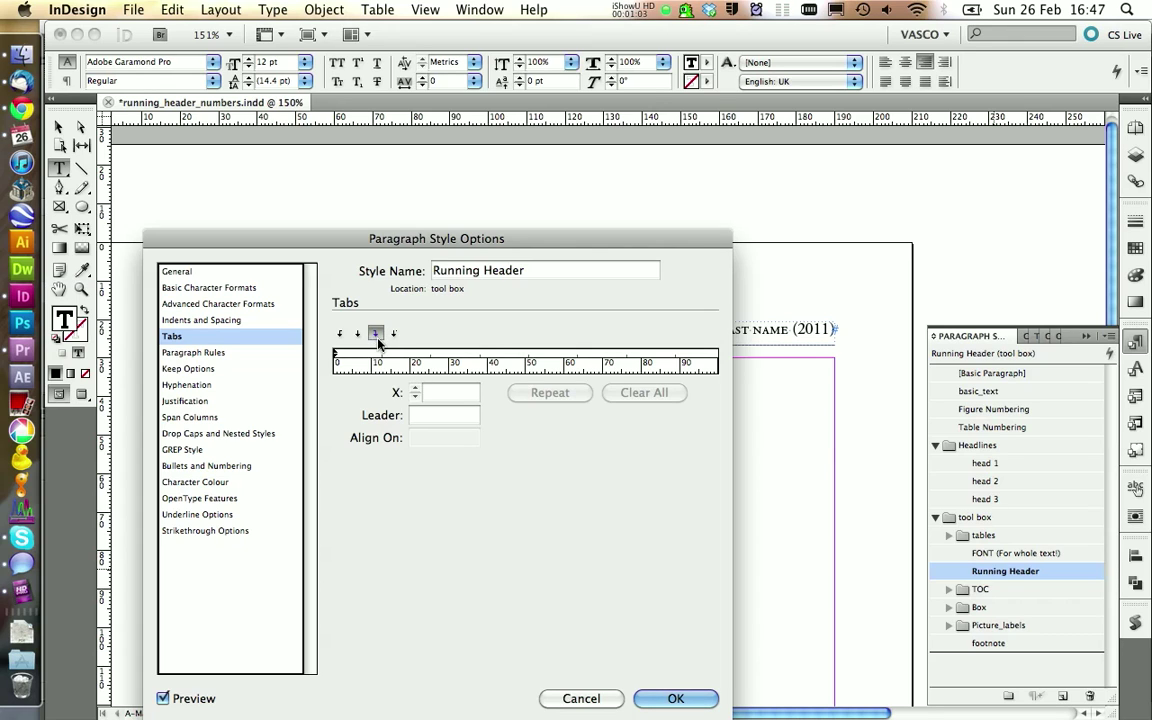
left_click(371, 362)
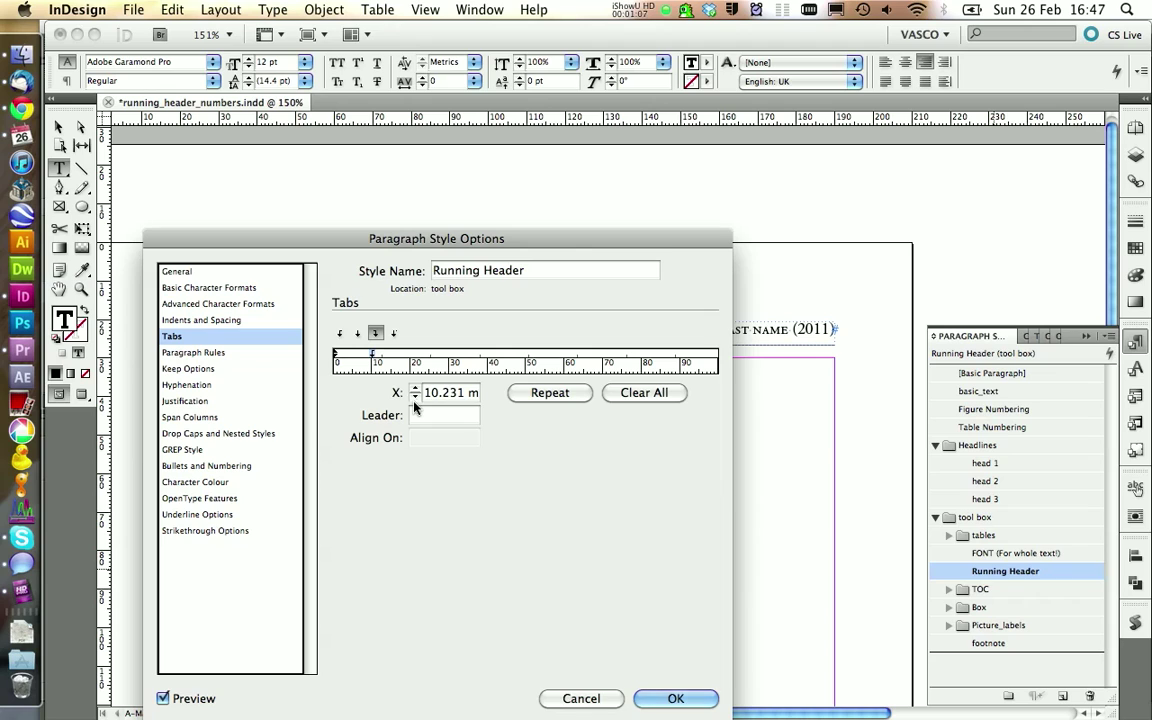
type("10")
key("Tab")
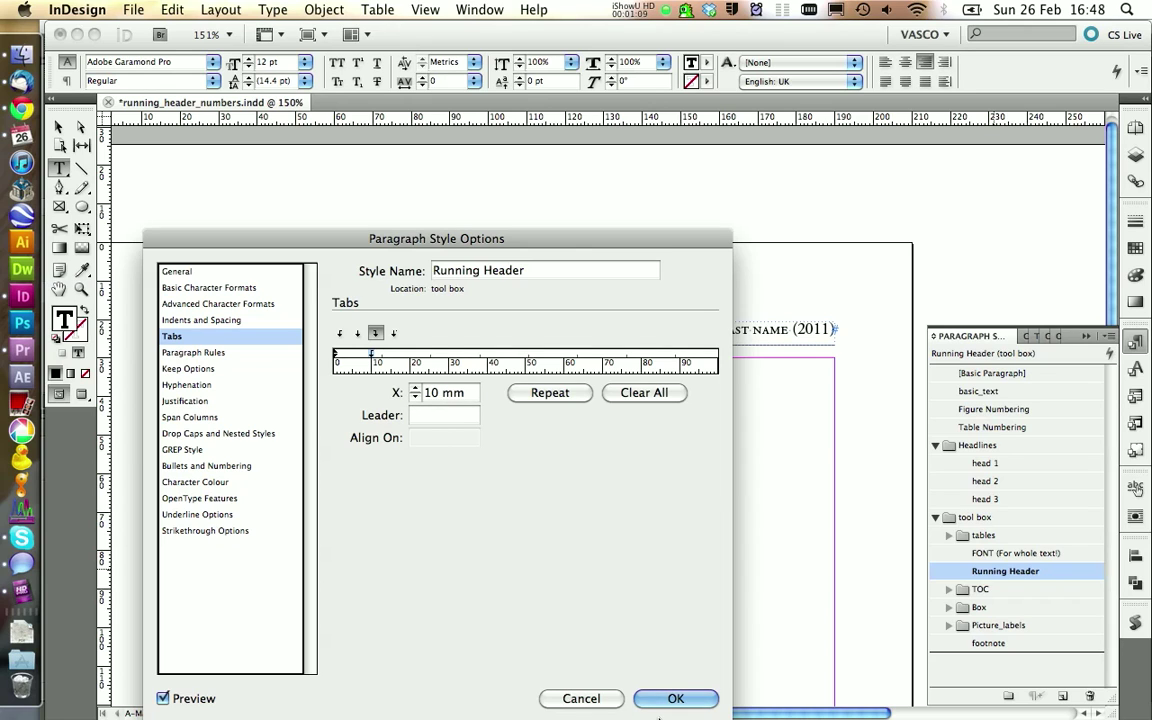
left_click(666, 702)
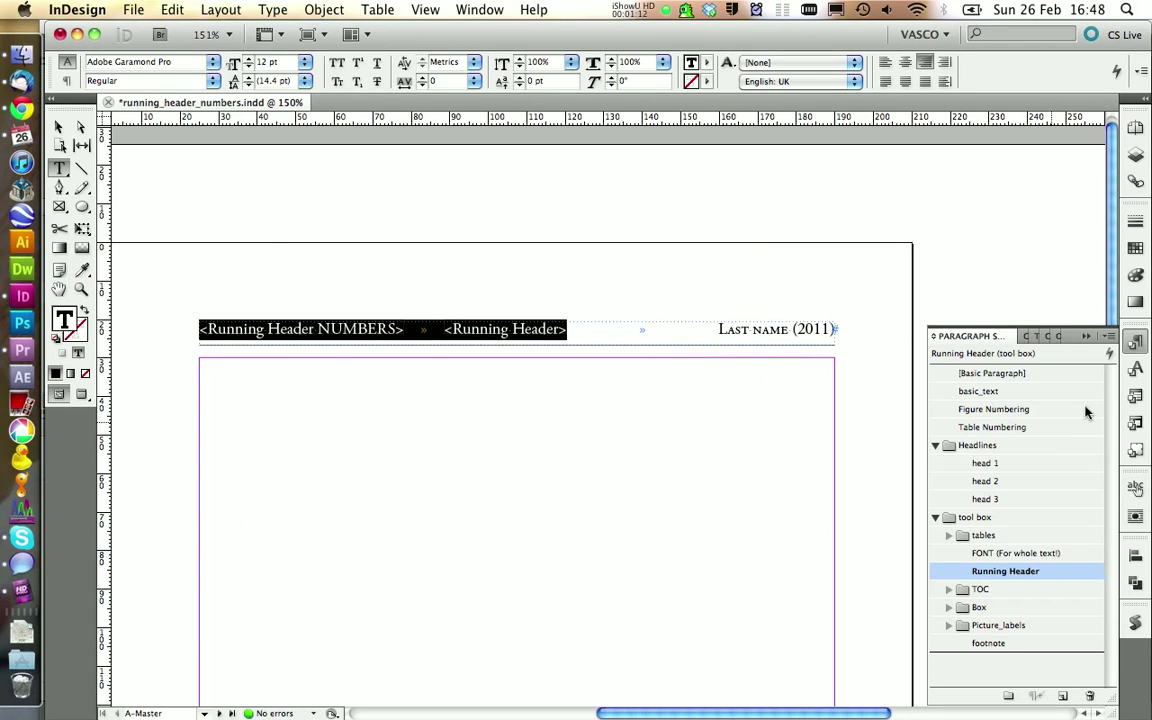
Step: Return to page 4 and inspect the 3.1 cross-reference number after the headline
left_click(1135, 127)
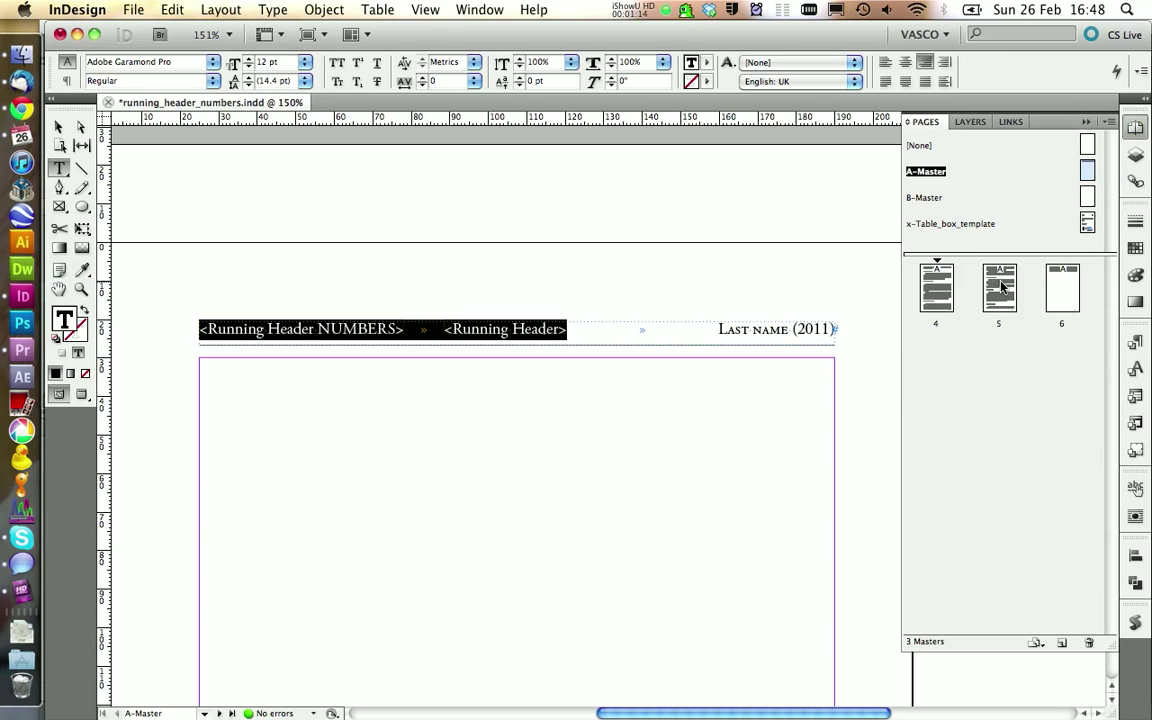
double_click(937, 285)
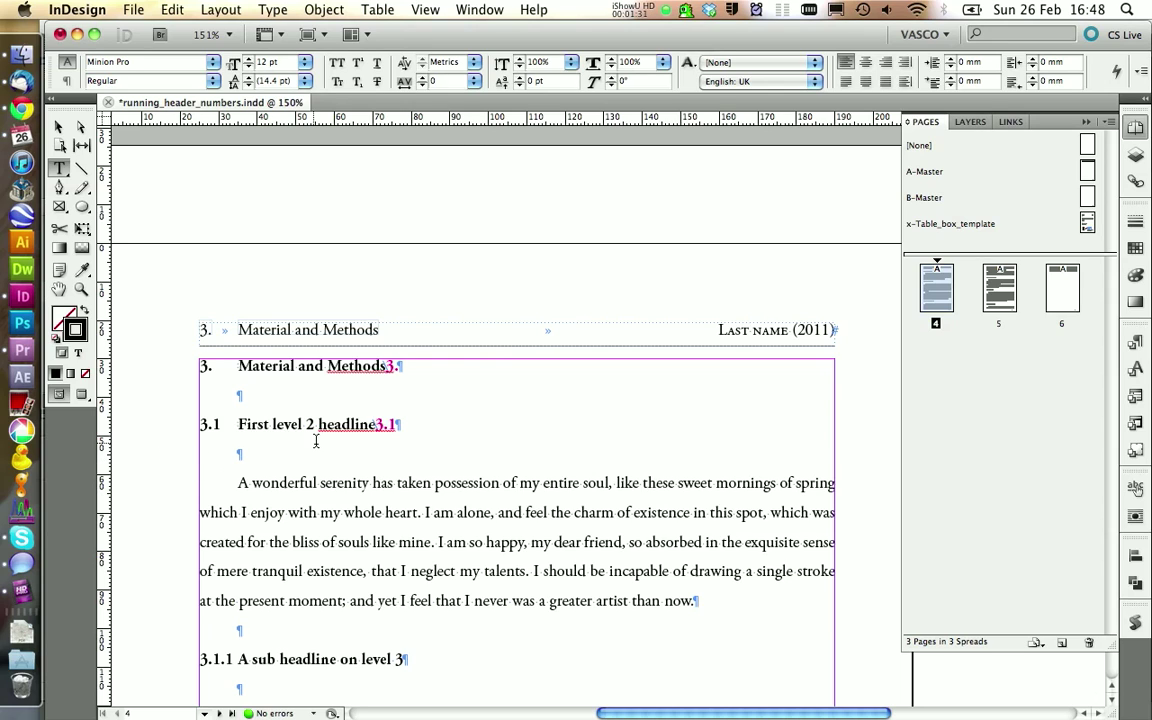
double_click(378, 423)
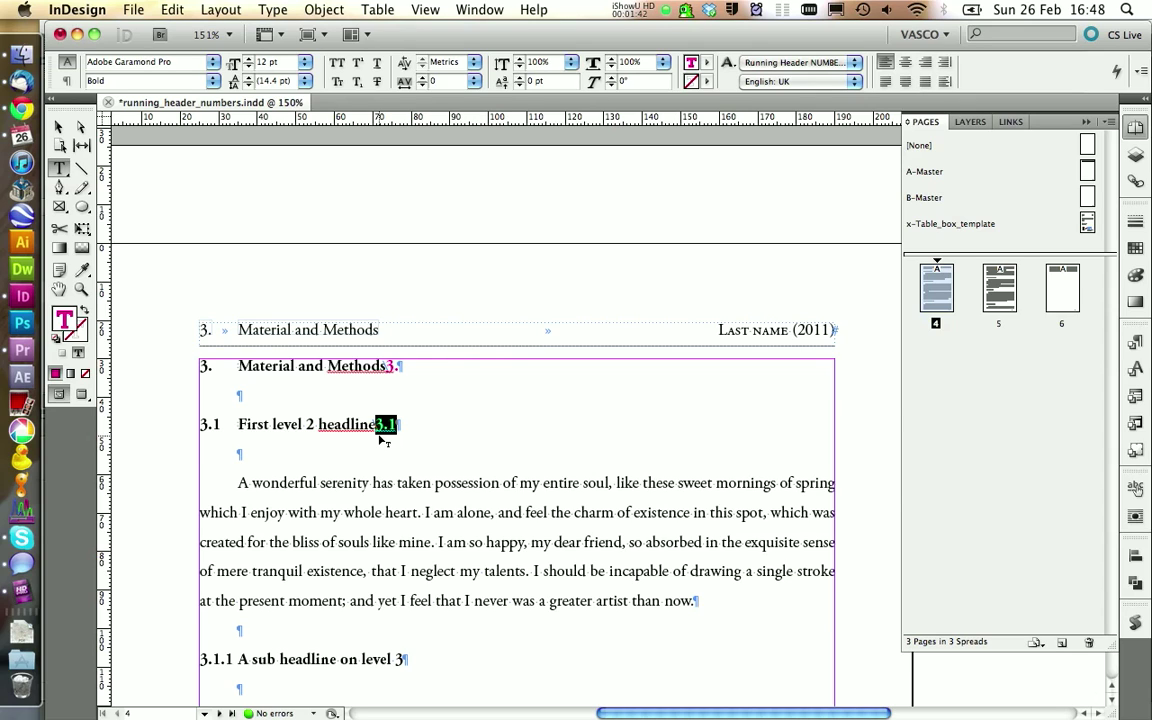
key("Down")
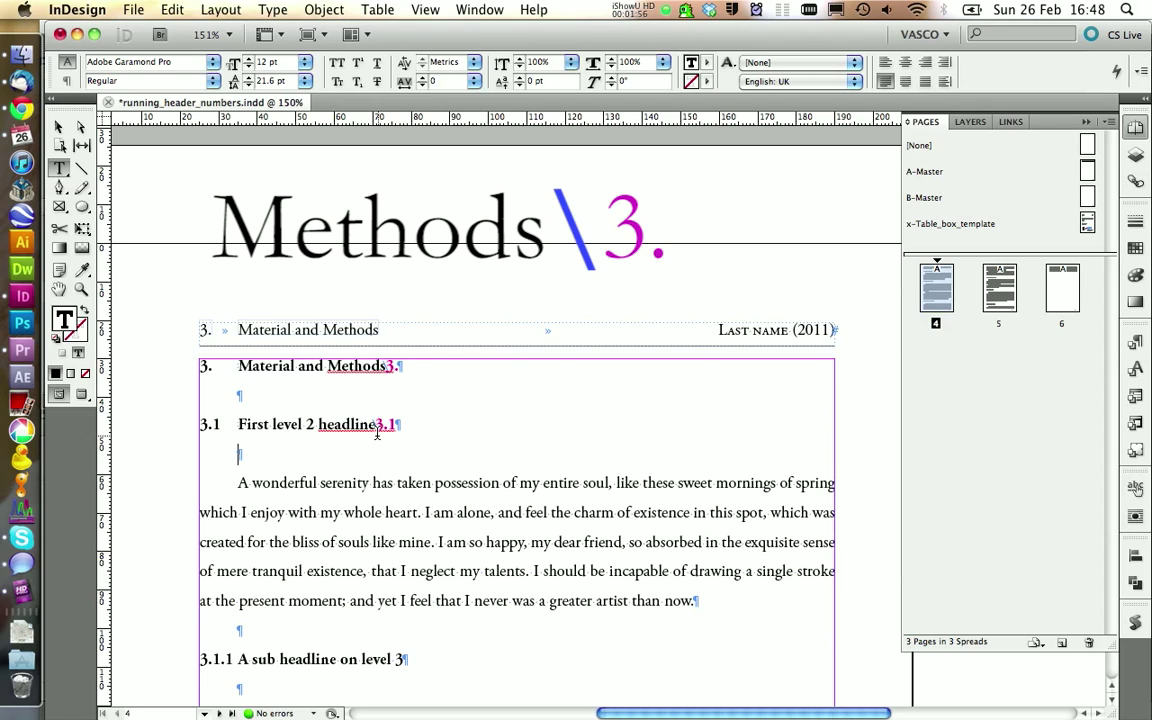
left_click_drag(376, 425, 394, 430)
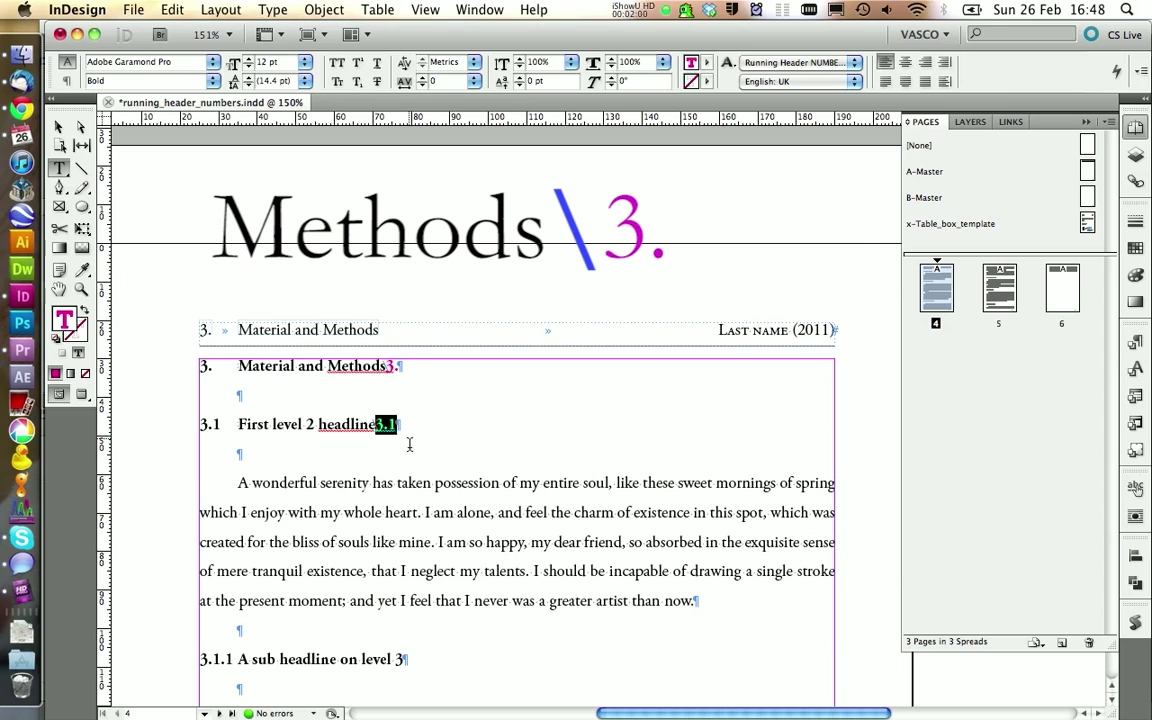
left_click(380, 436)
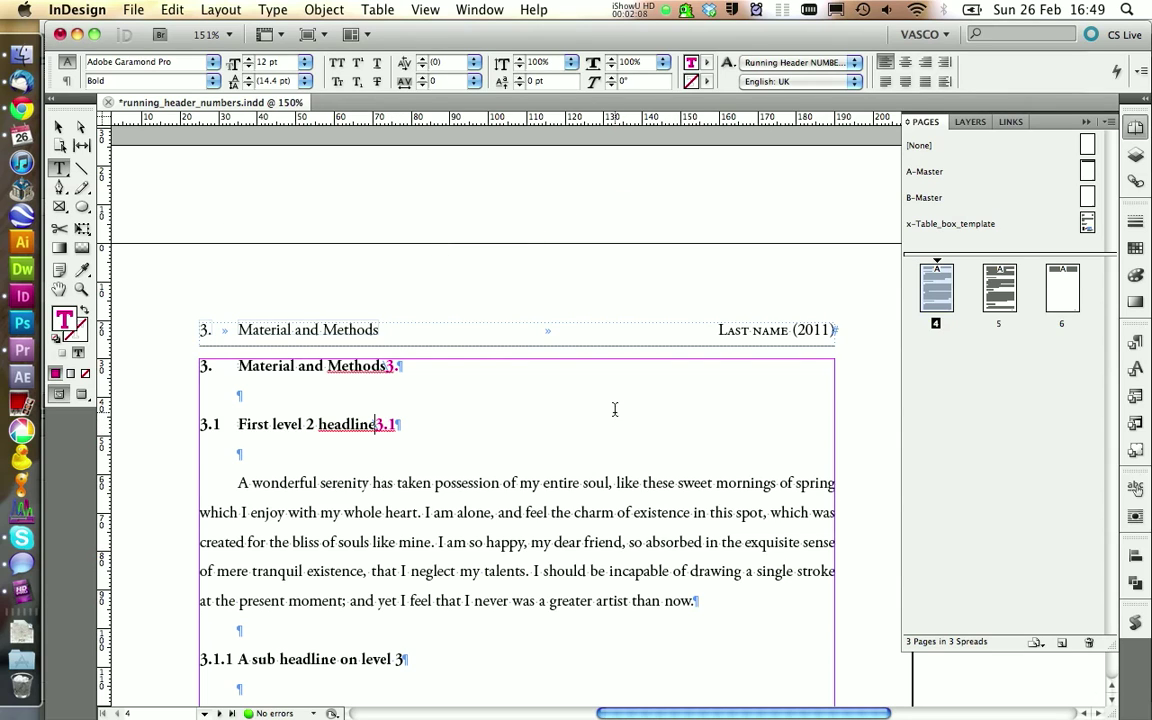
left_click(1130, 369)
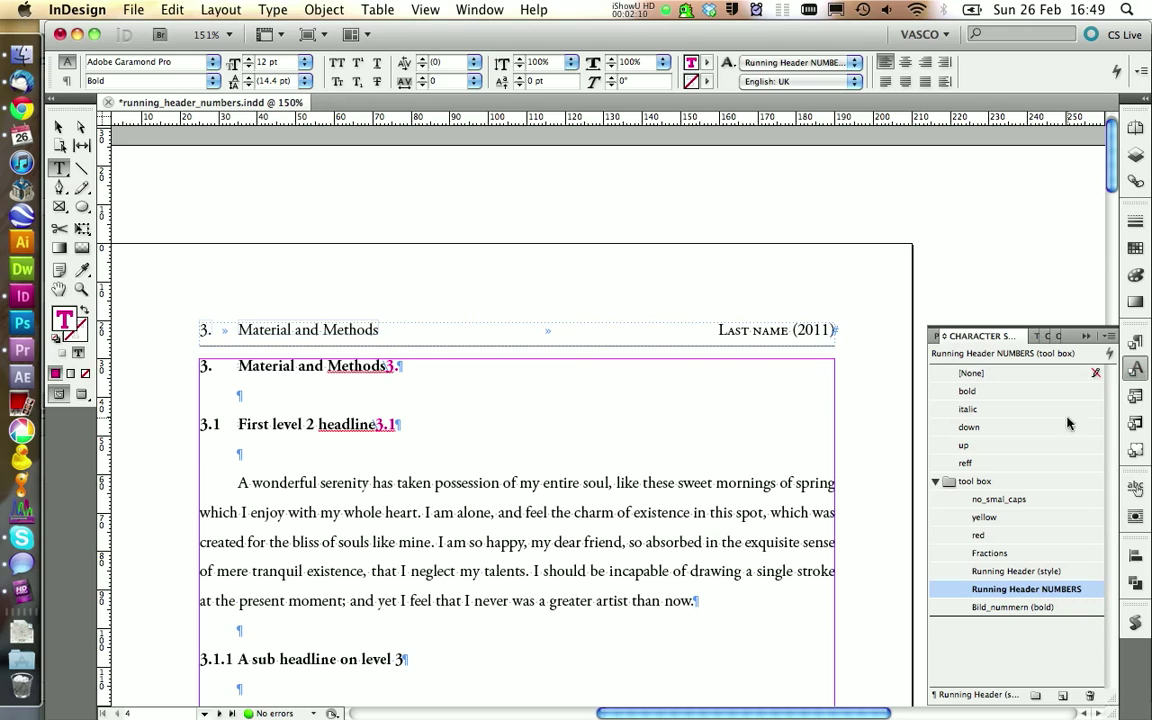
Step: Set the Running Header NUMBERS character style's colour to [Paper]
right_click(1005, 596)
left_click(842, 538)
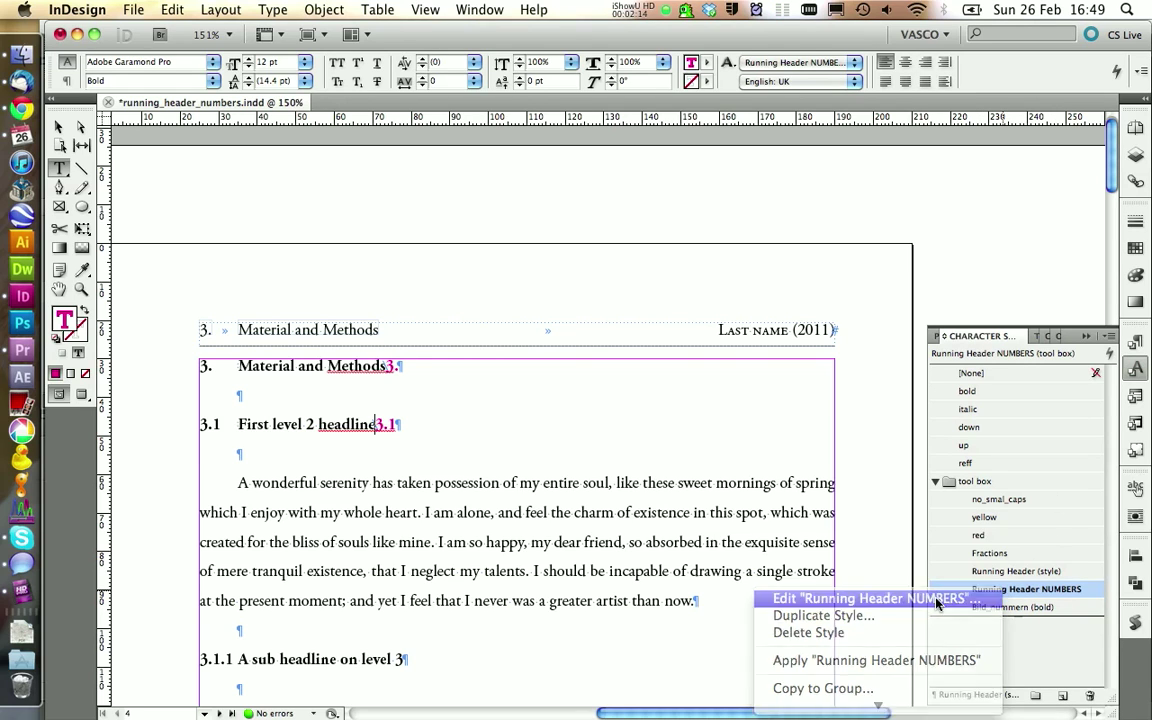
left_click(280, 336)
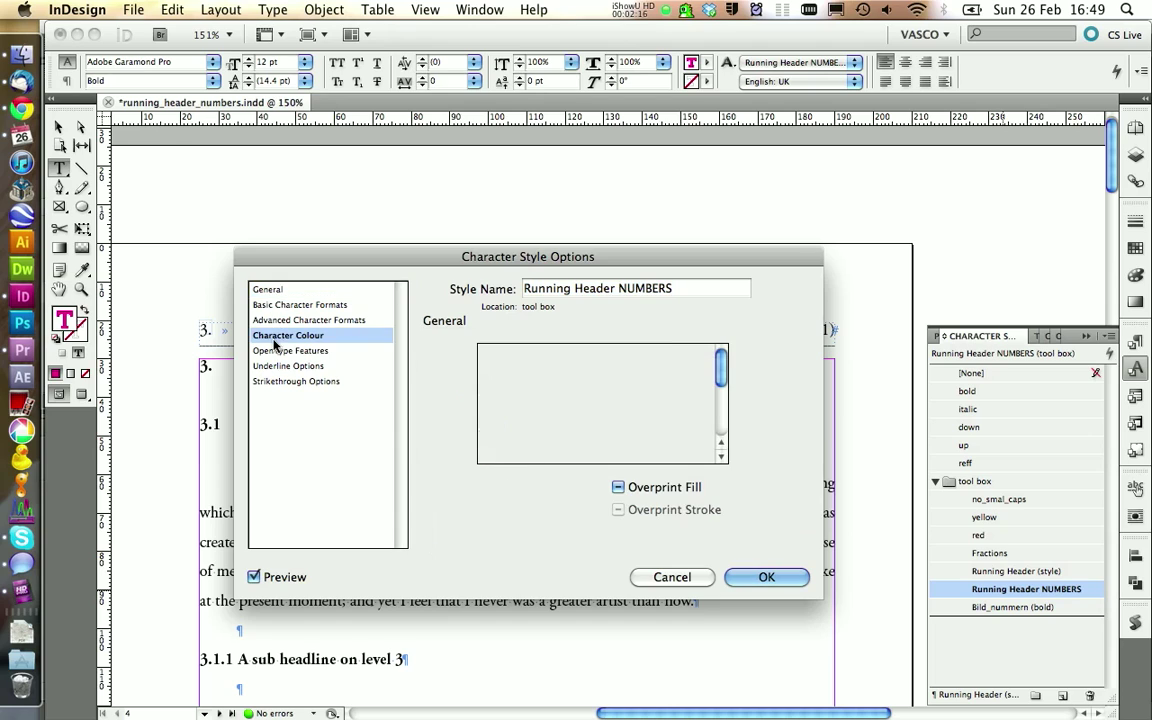
left_click(516, 386)
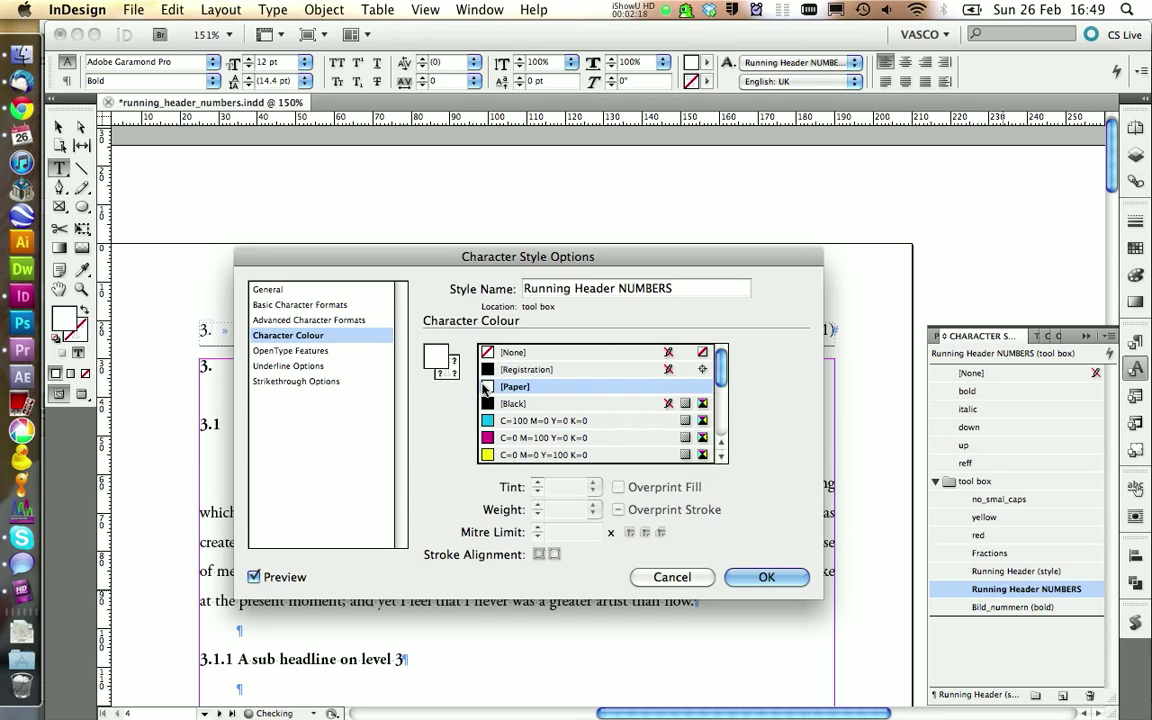
Step: Set the Running Header NUMBERS style size to 0.1 pt and confirm the edit
left_click(270, 289)
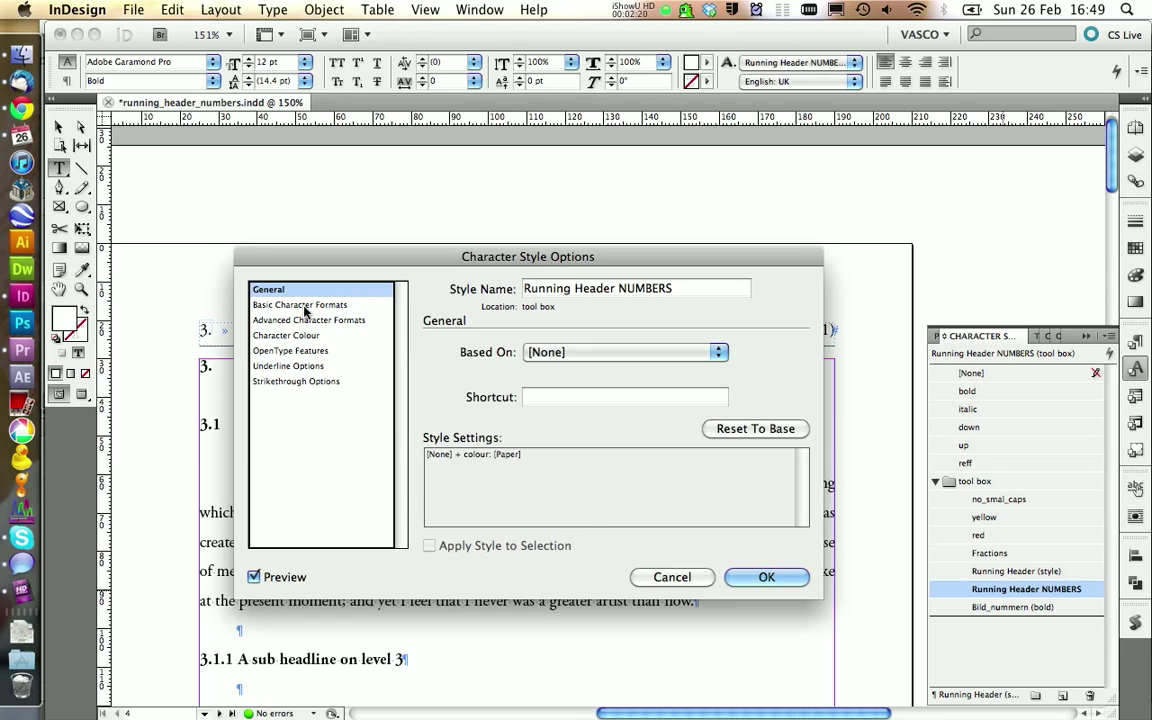
left_click(304, 305)
left_click(597, 397)
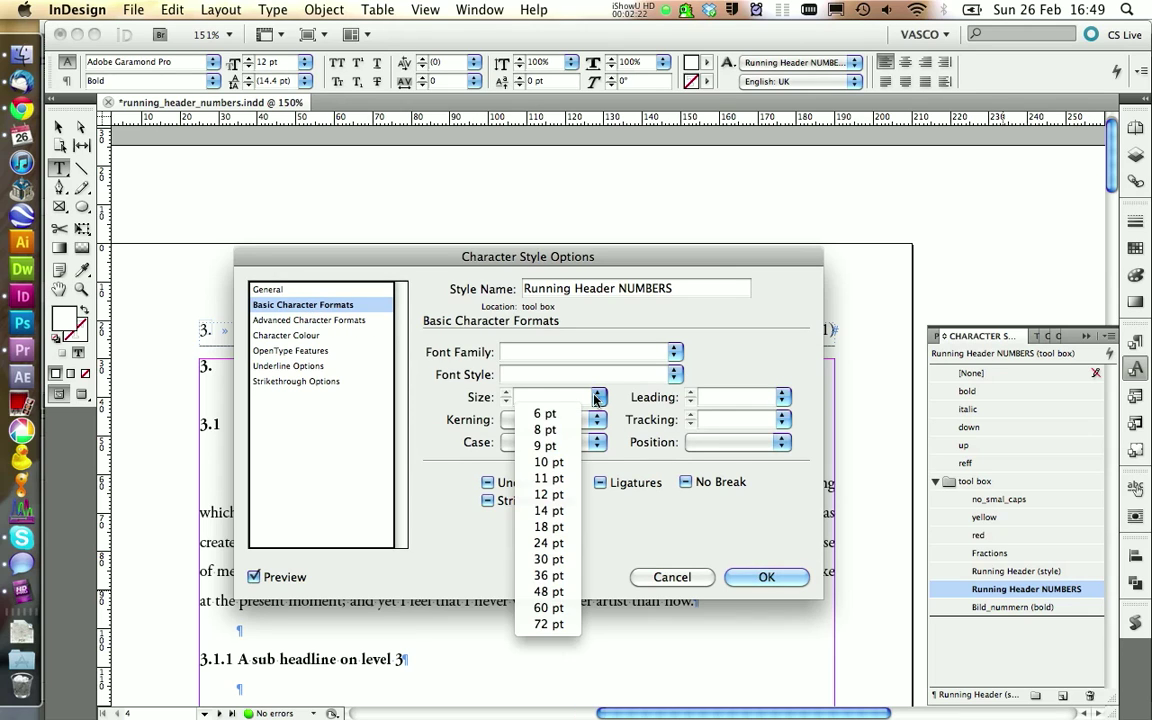
left_click(545, 413)
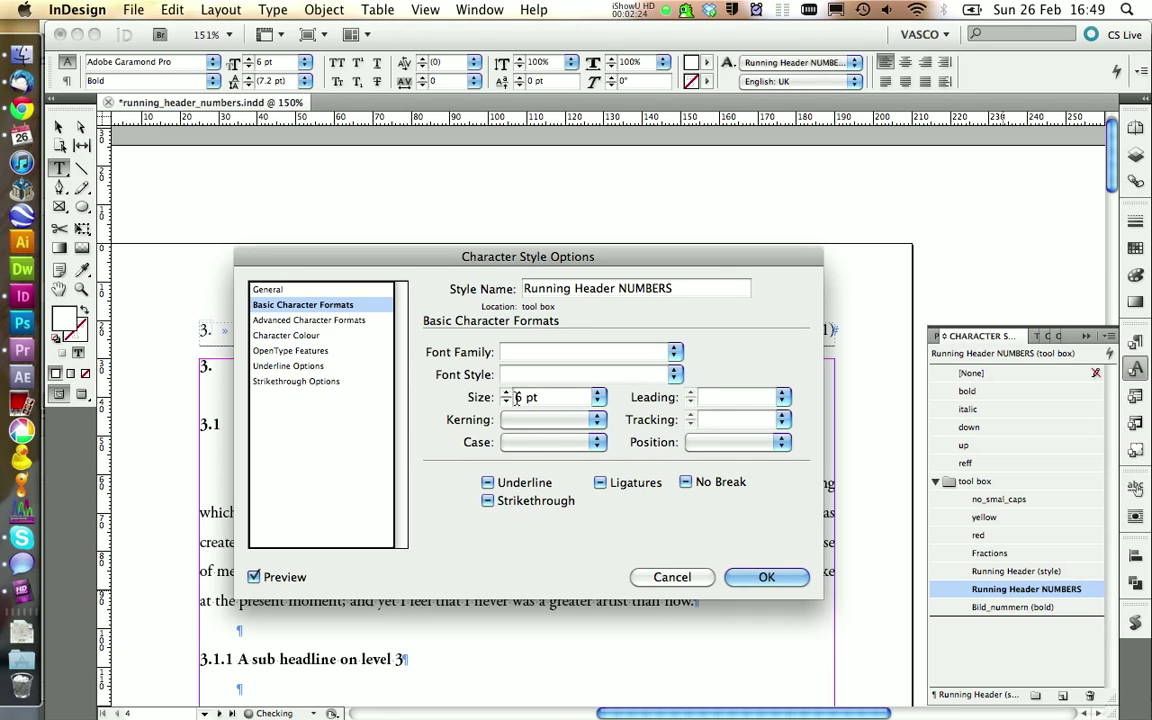
double_click(518, 397)
type("0.")
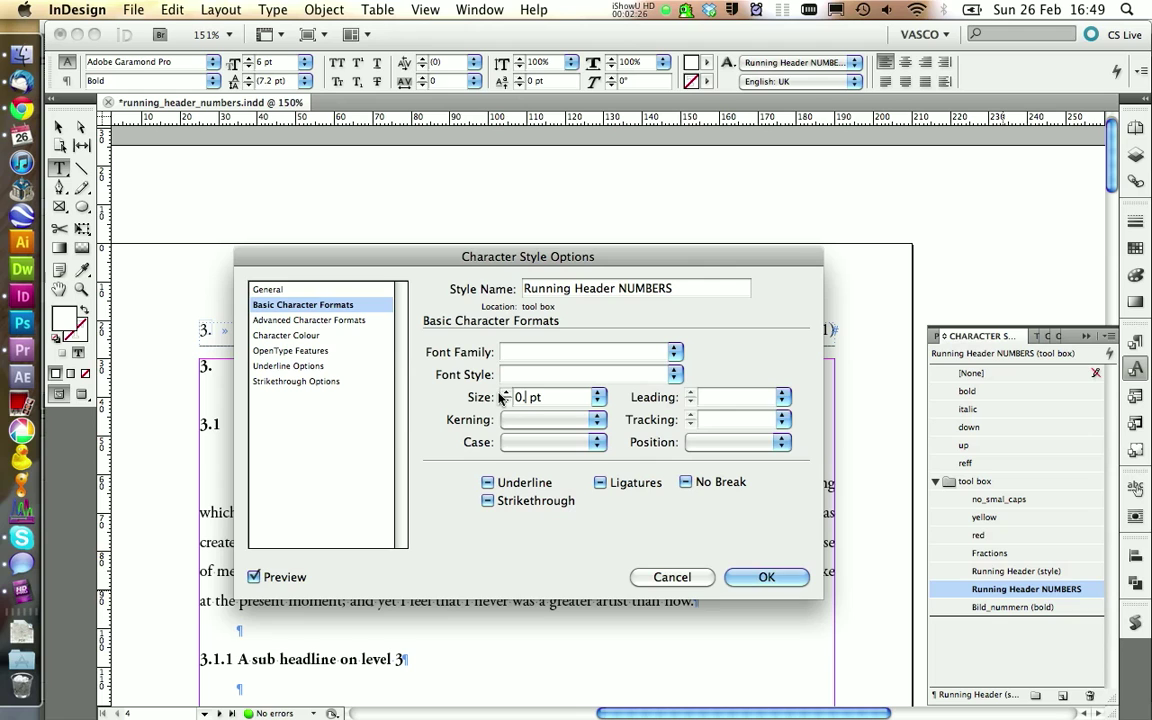
type("1")
left_click_drag(563, 258, 799, 136)
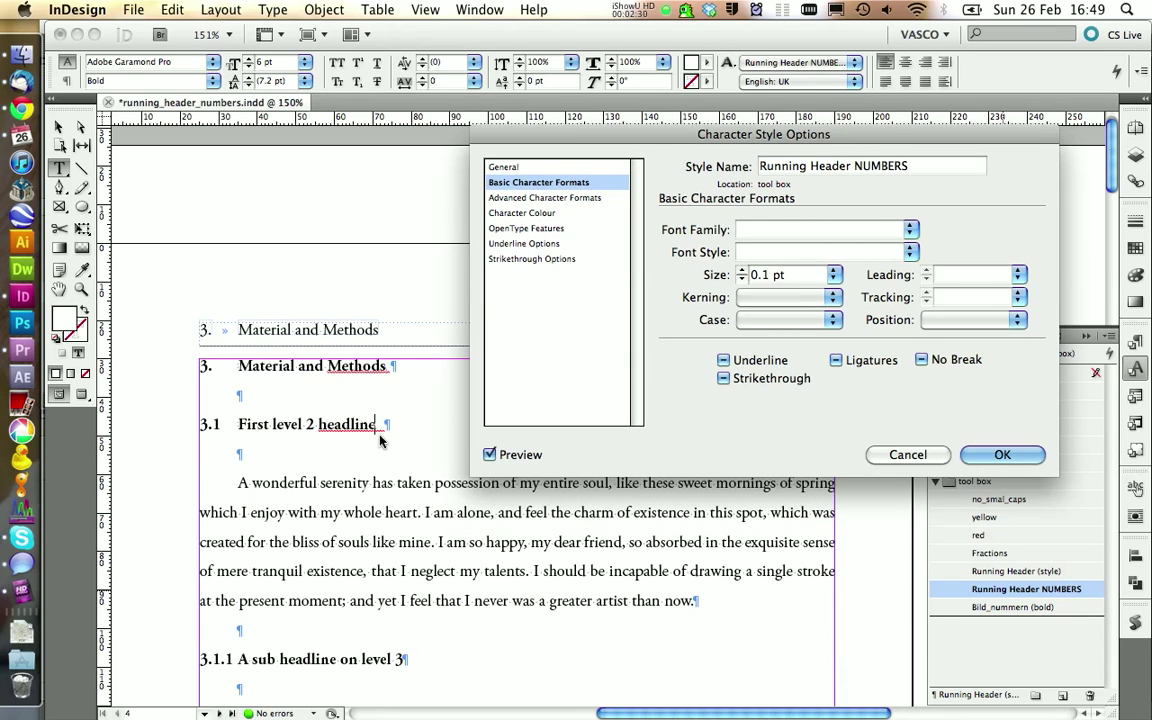
left_click(490, 455)
left_click(998, 455)
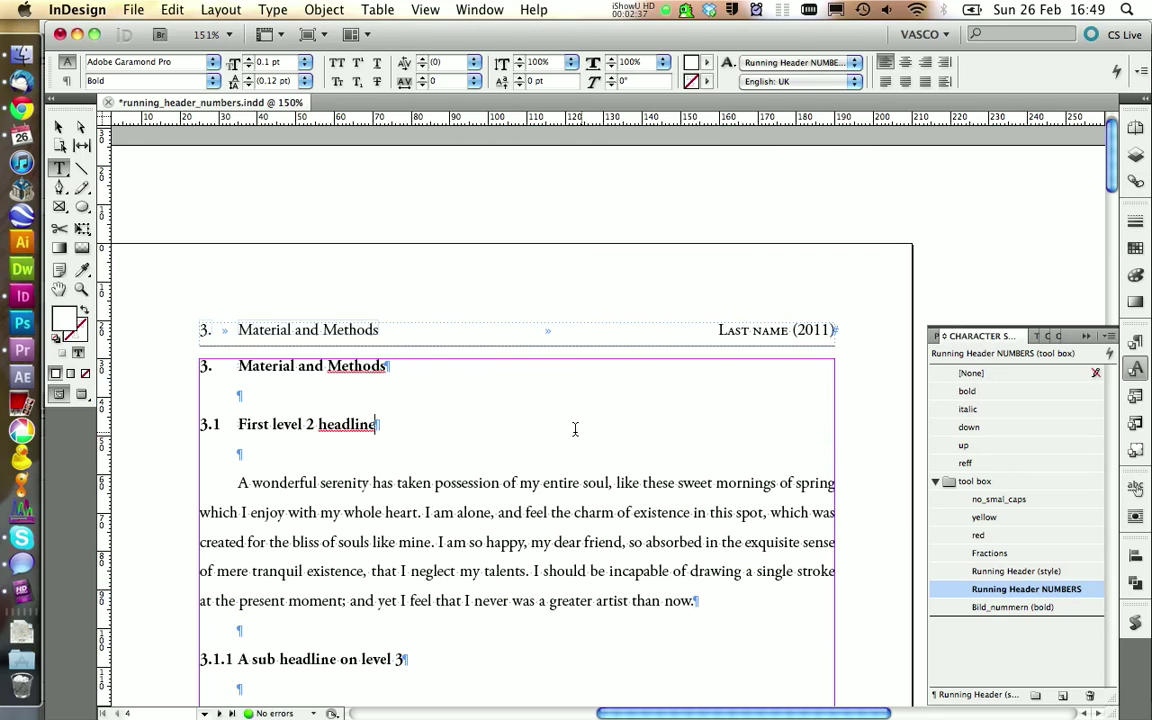
Step: Place the cursor in the text and show the Cross-References list
left_click(241, 357)
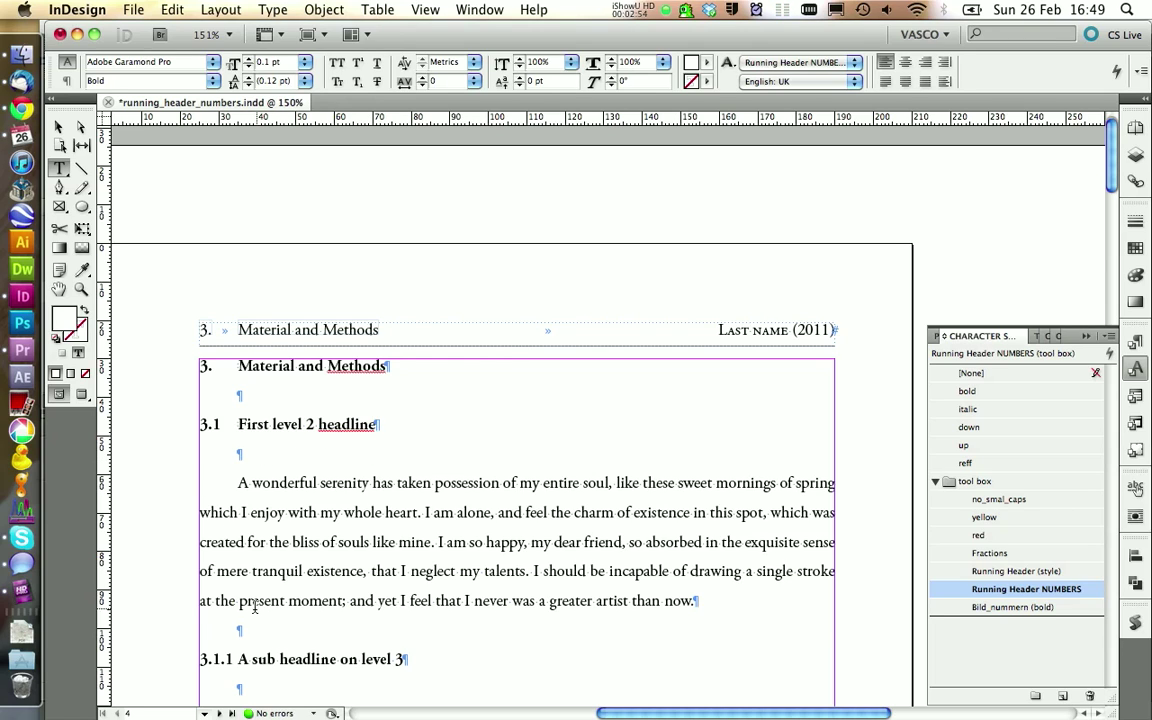
left_click(218, 631)
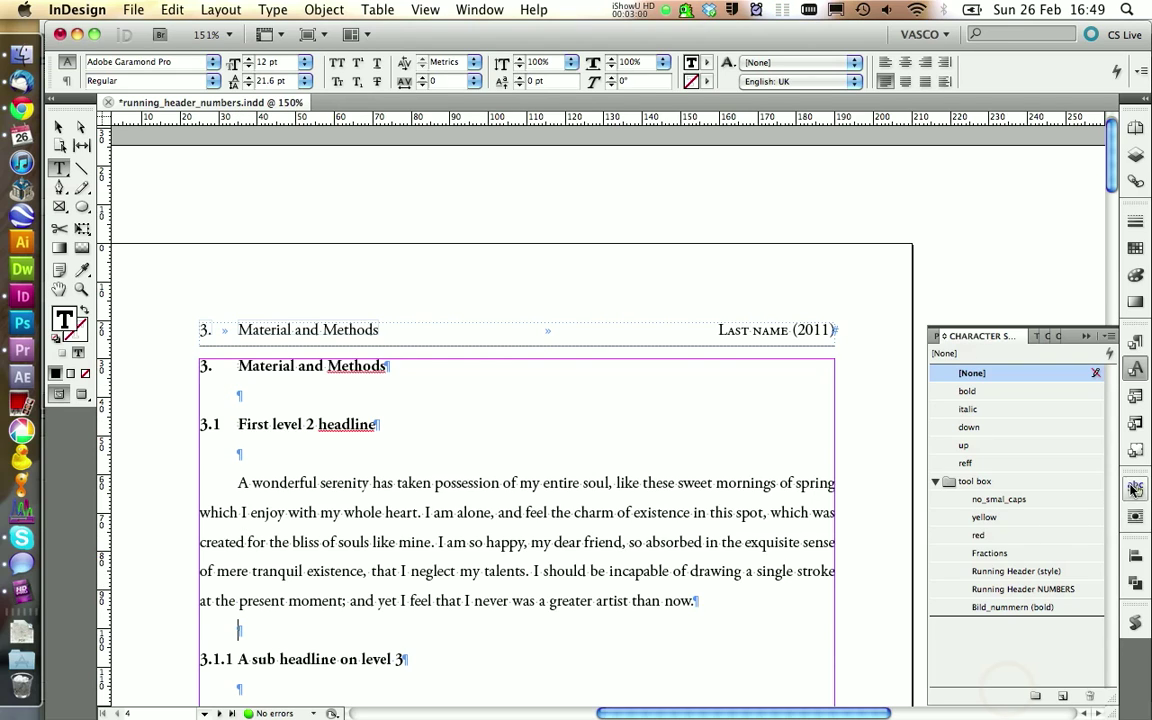
left_click(1136, 487)
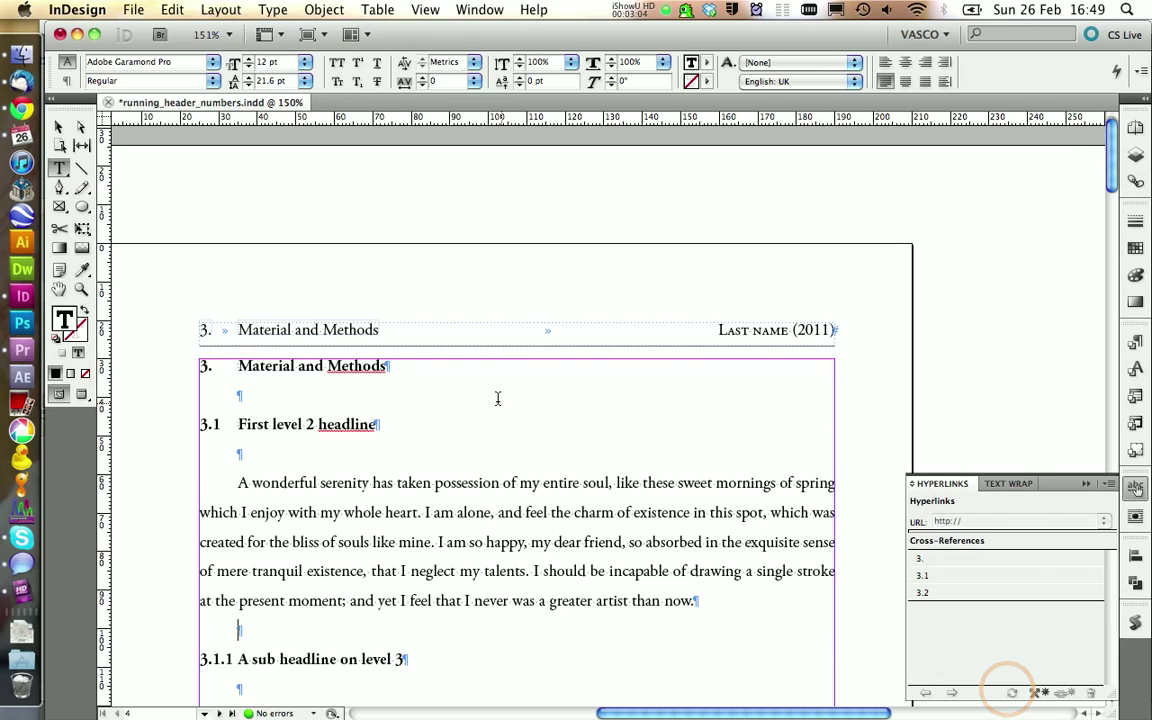
left_click(409, 367)
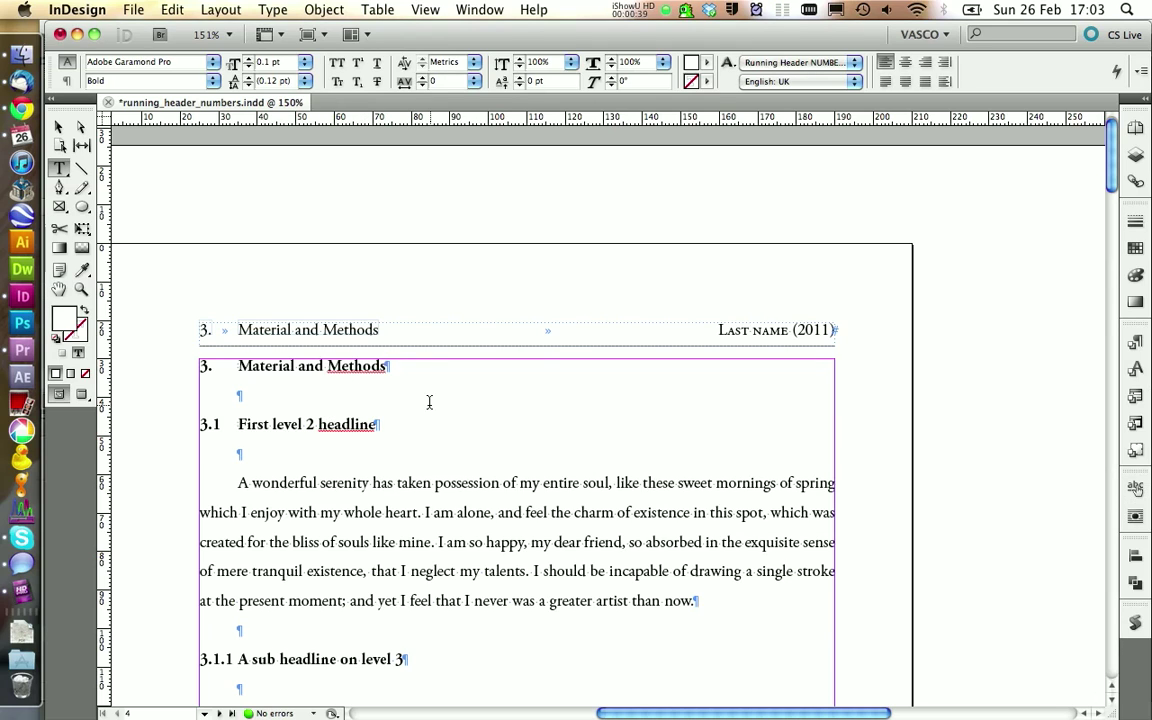
Step: Edit the 3. cross-reference's formats and save the Running Header NUM format
left_click(1135, 488)
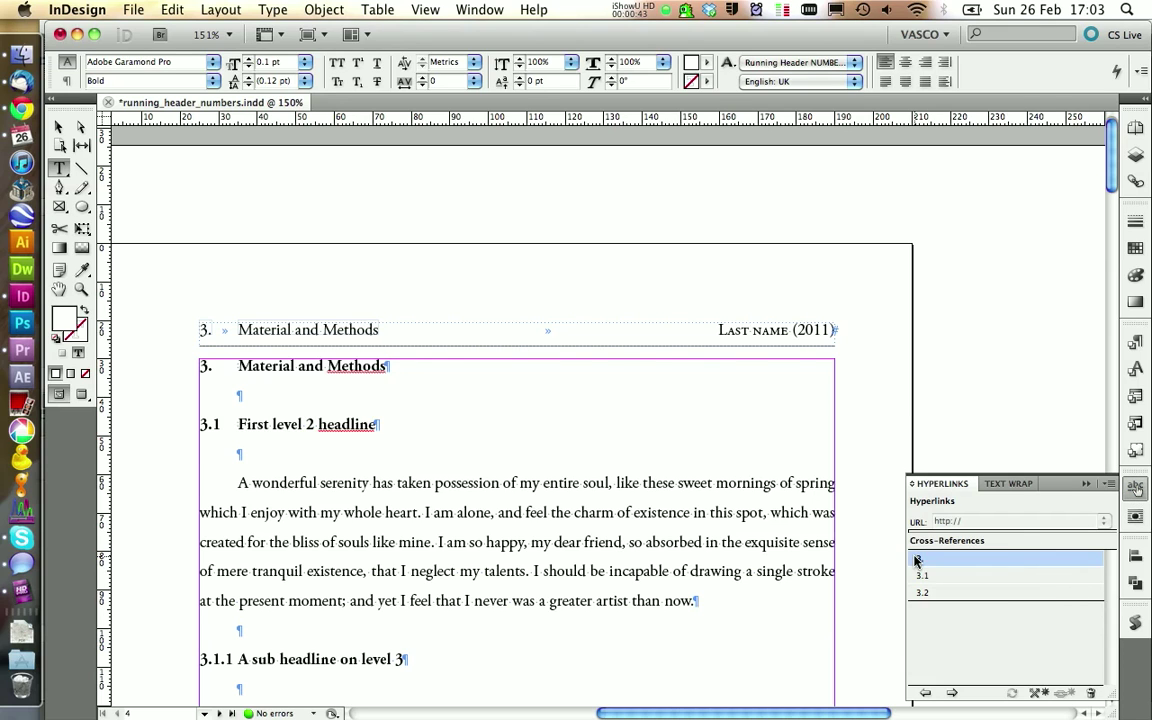
double_click(920, 558)
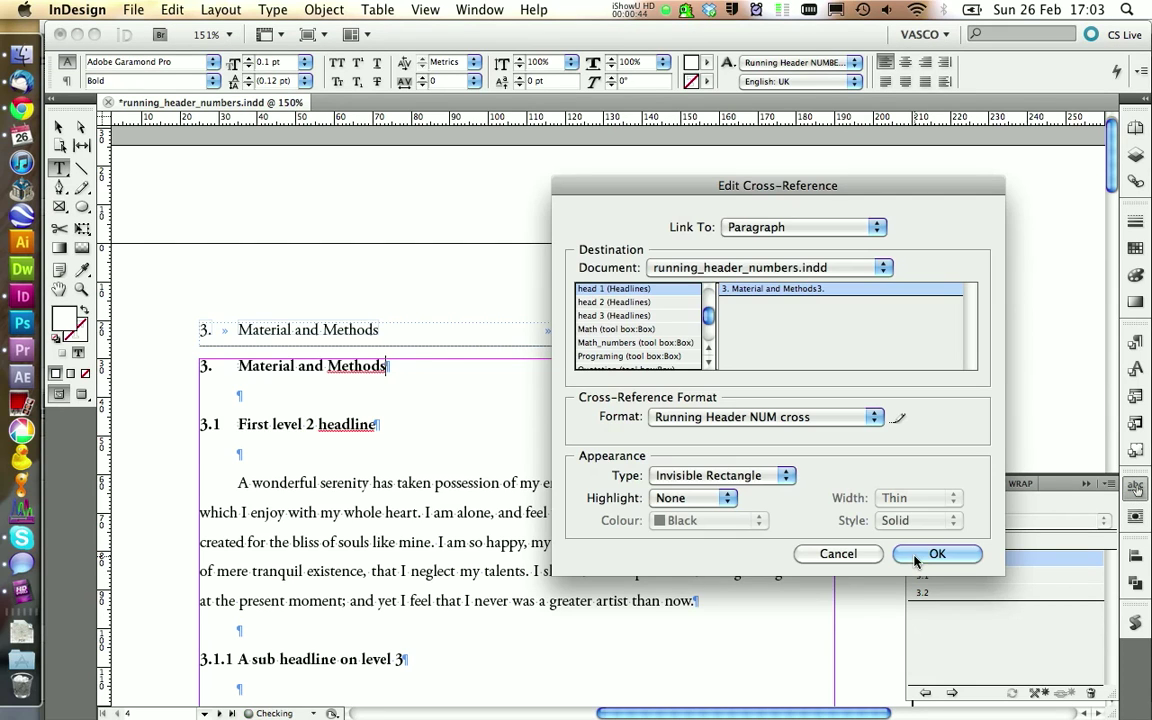
left_click(897, 418)
left_click(588, 508)
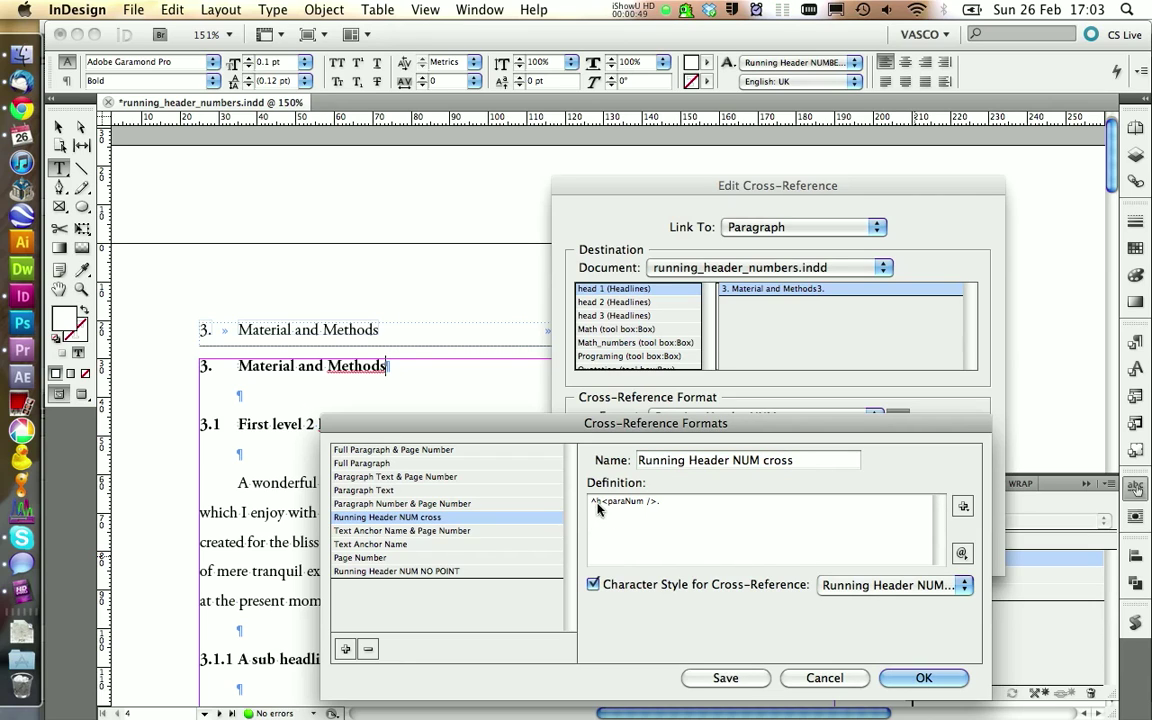
left_click(727, 678)
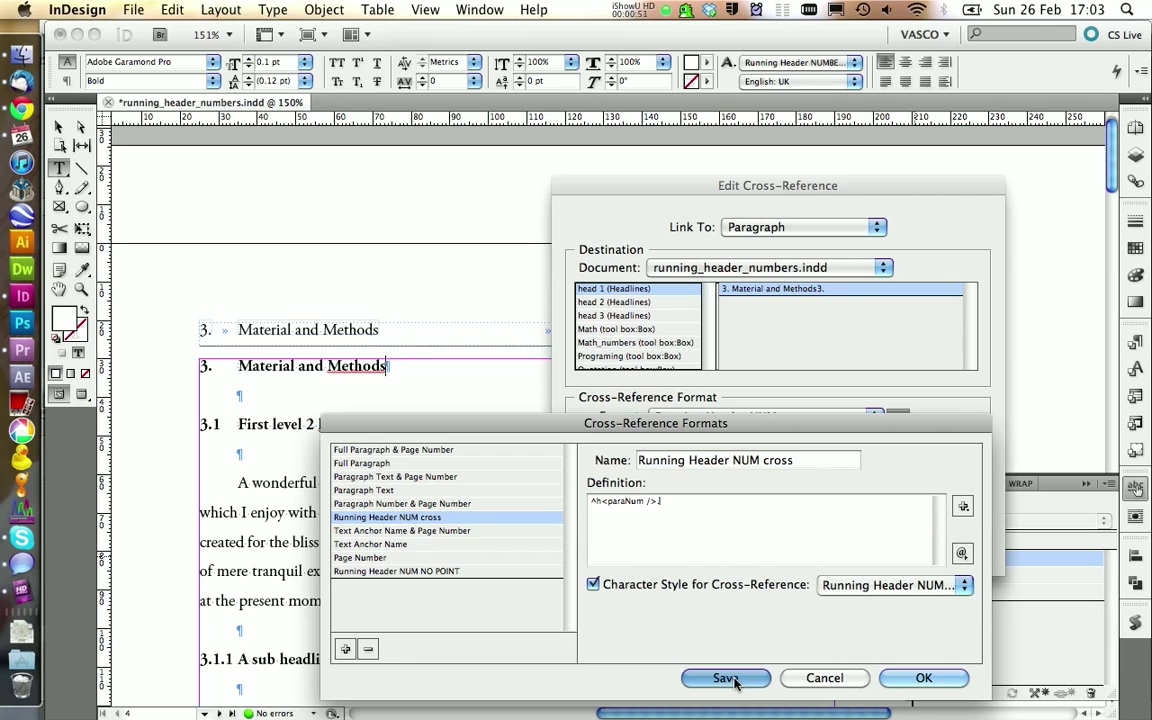
Step: Apply the Running Header NUM NO POINT format, defined as ^h<paraNum />, to the cross-reference
left_click(418, 571)
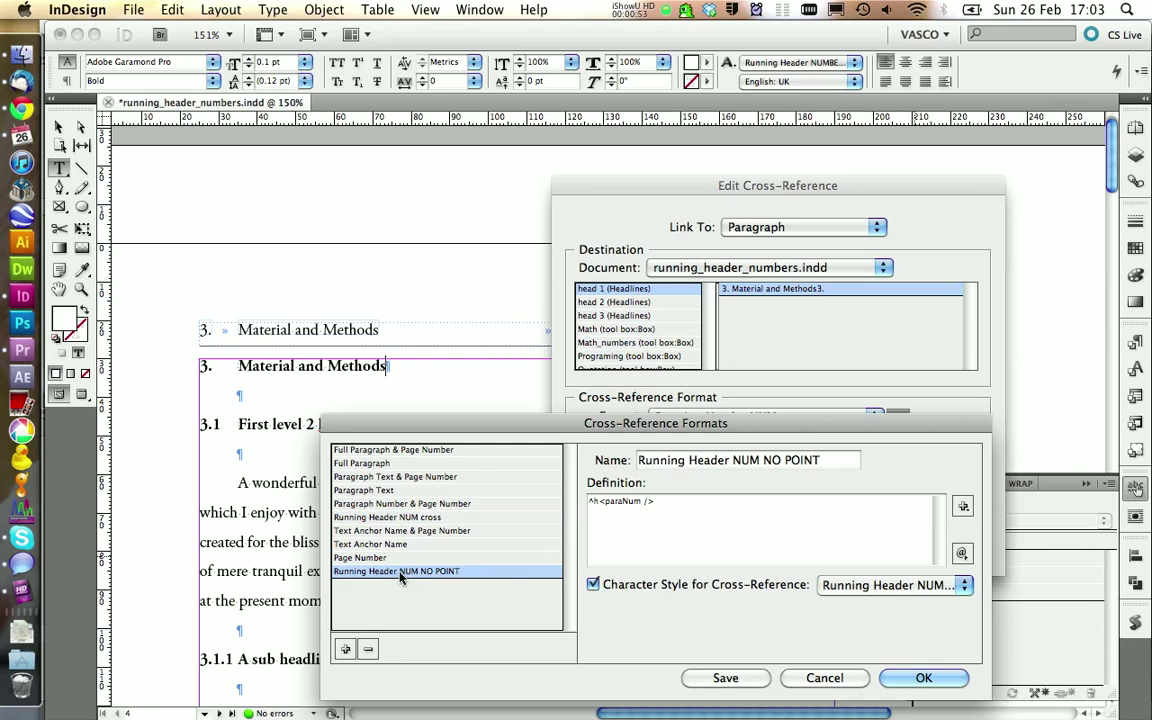
left_click(590, 500)
key("Delete")
key("Delete")
type("^h")
left_click(726, 678)
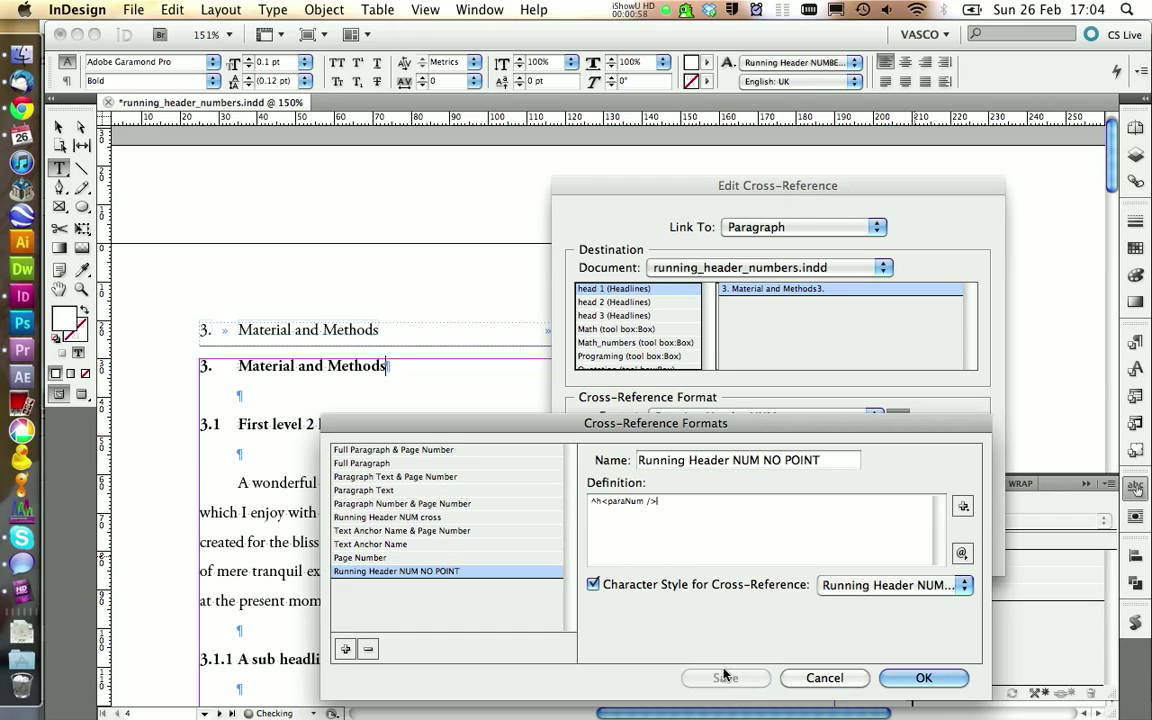
left_click(915, 680)
left_click(919, 553)
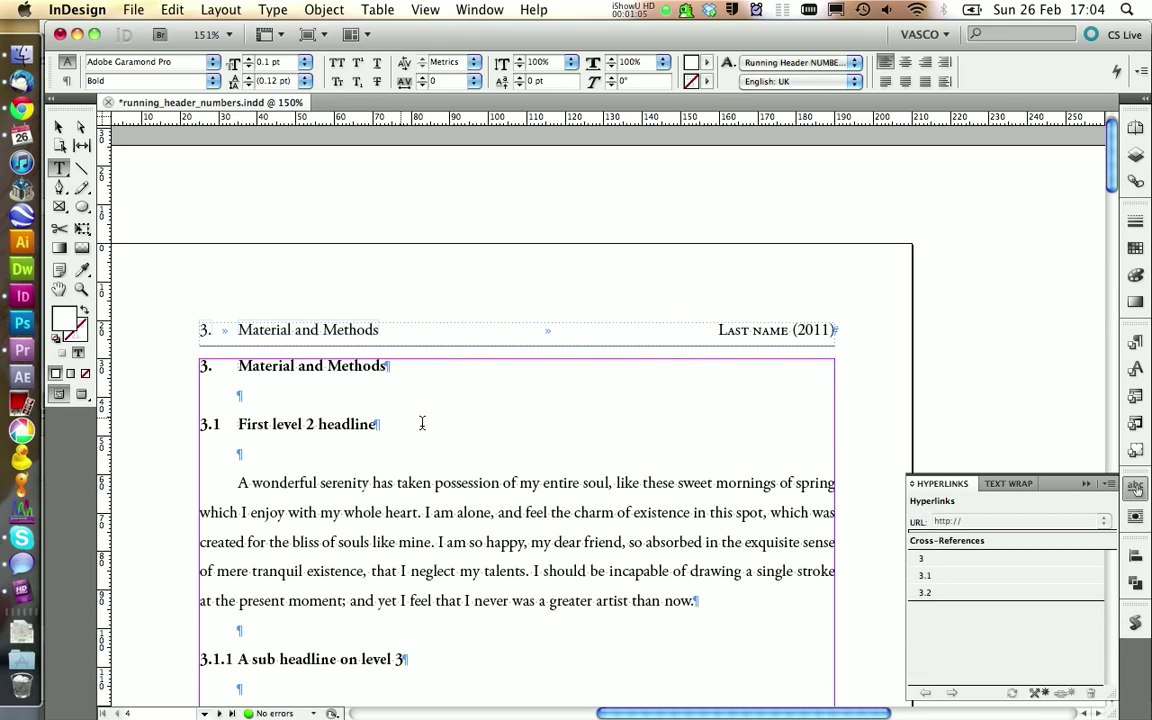
Step: Clear the 0.1 pt size and set a magenta colour in the Running Header NUMBERS style
key("shift+F11")
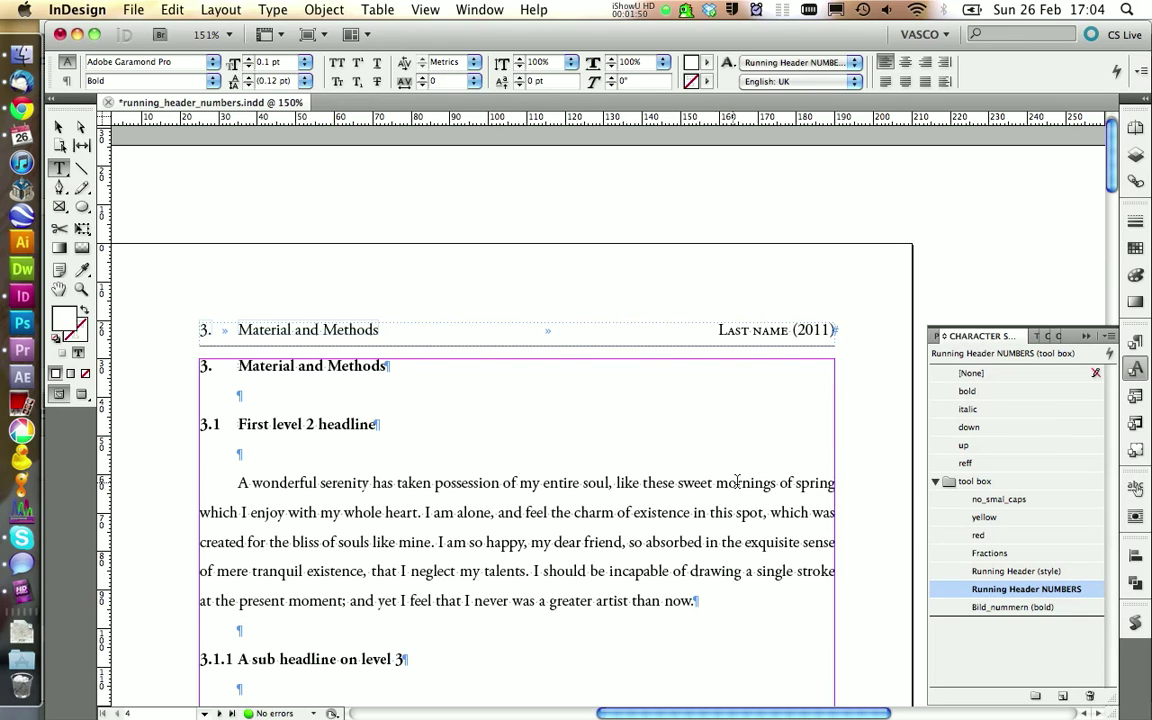
right_click(958, 590)
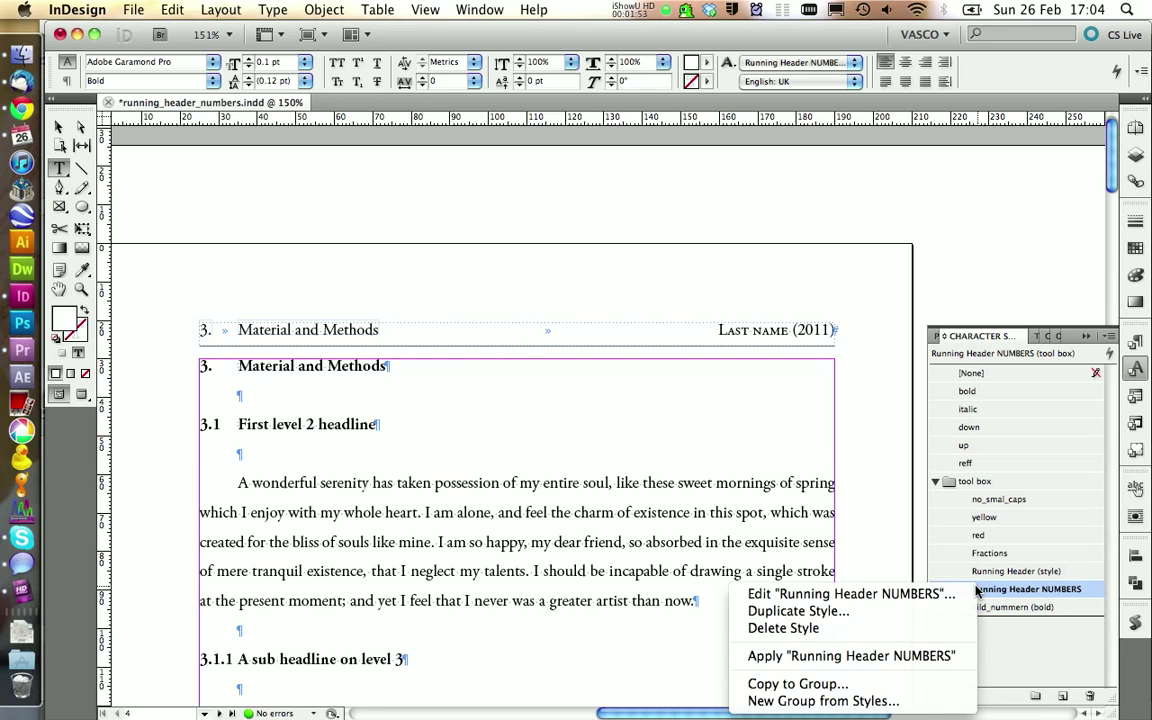
left_click(944, 596)
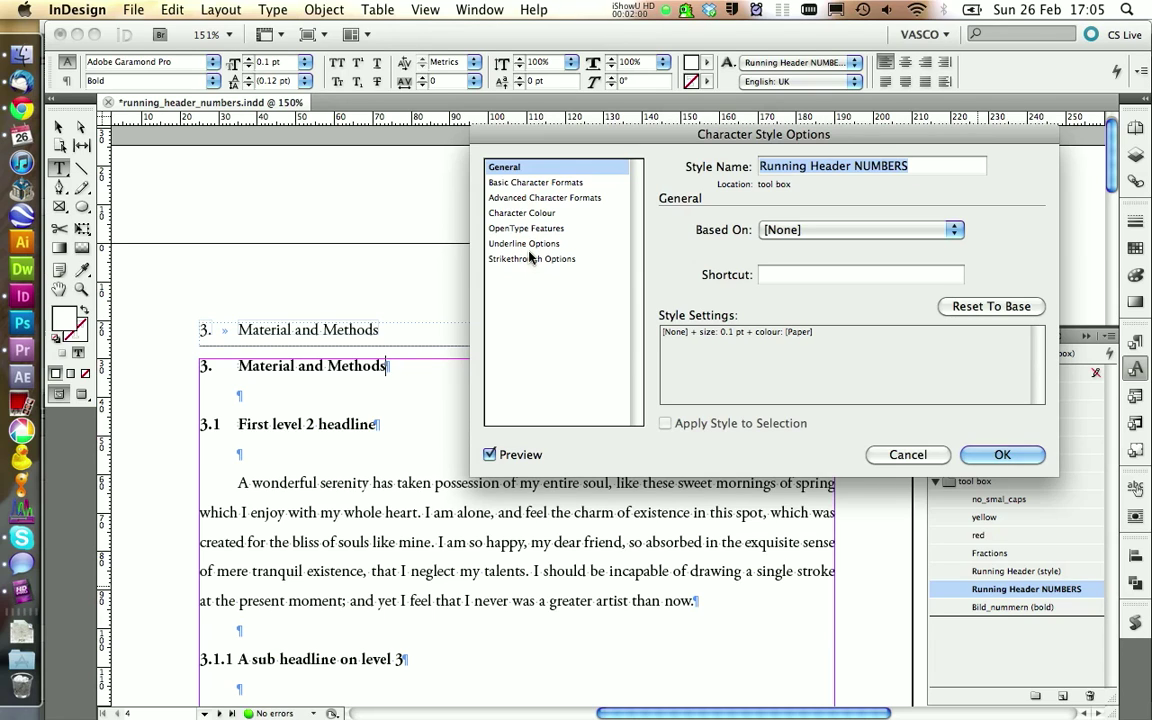
left_click(521, 199)
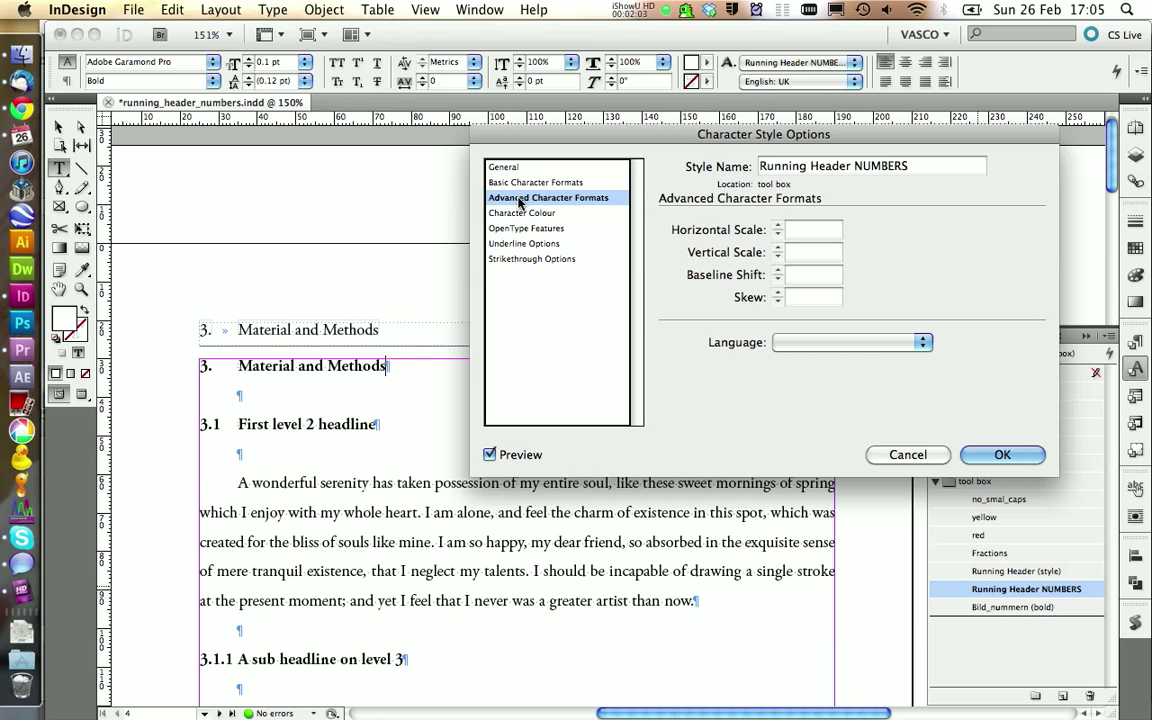
left_click(517, 182)
double_click(762, 274)
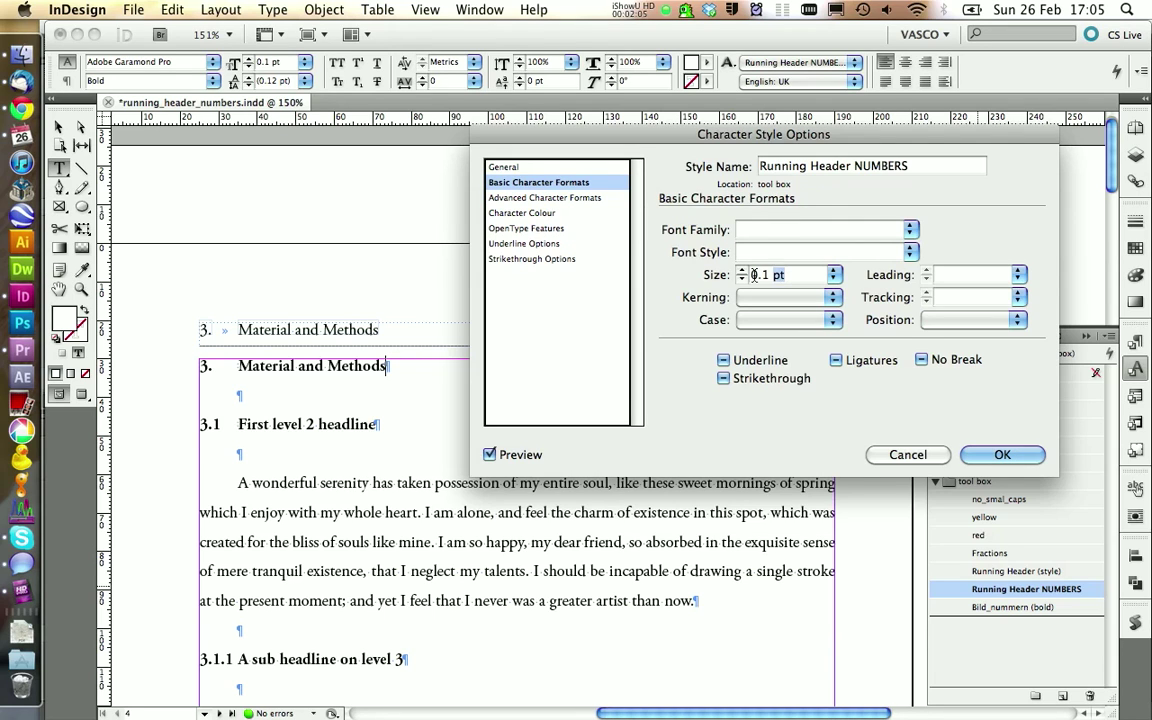
key("BackSpace")
left_click(553, 214)
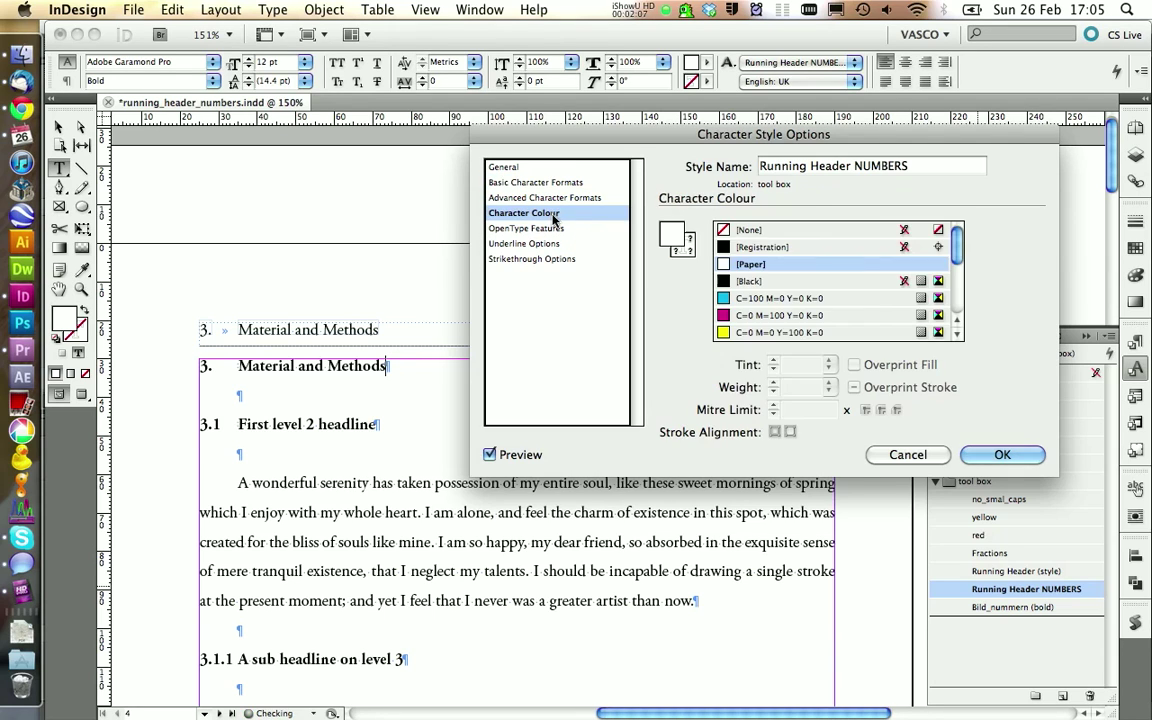
left_click(726, 316)
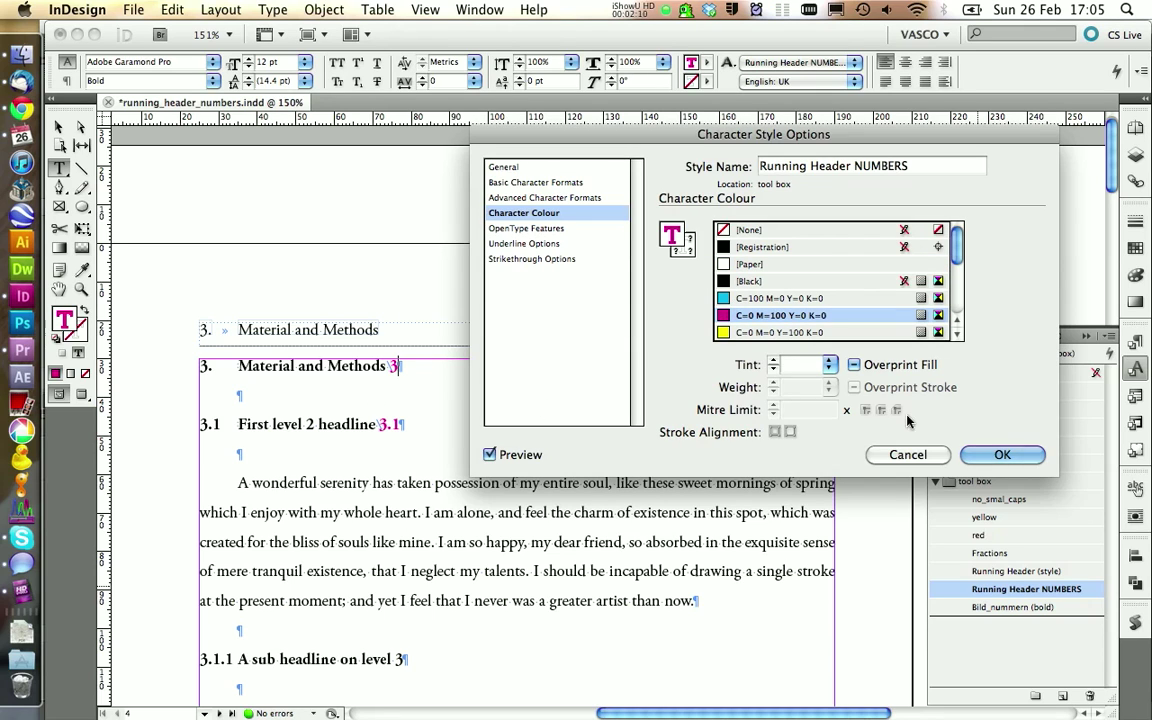
left_click(1005, 455)
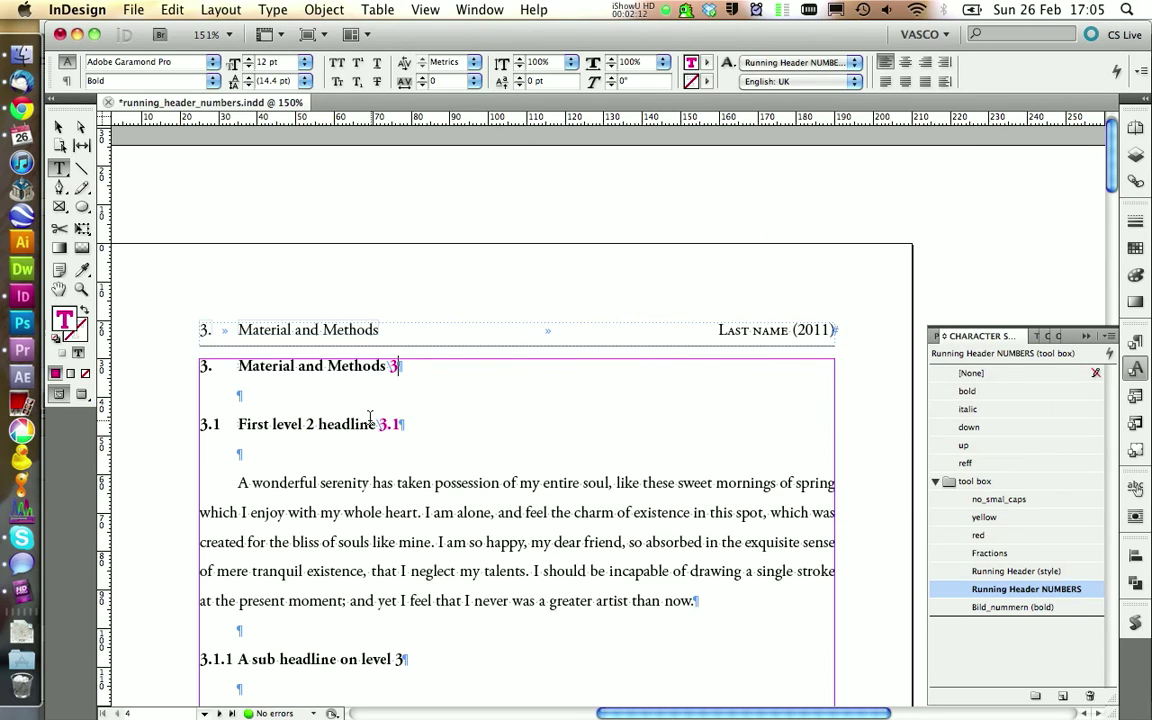